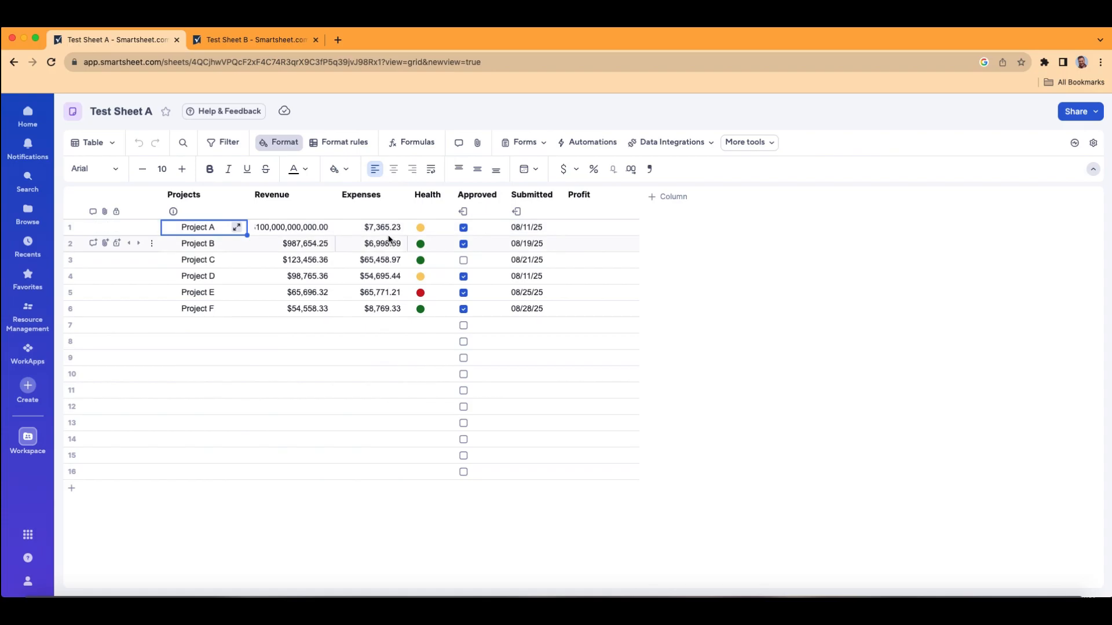
pyautogui.doubleClick(605, 229)
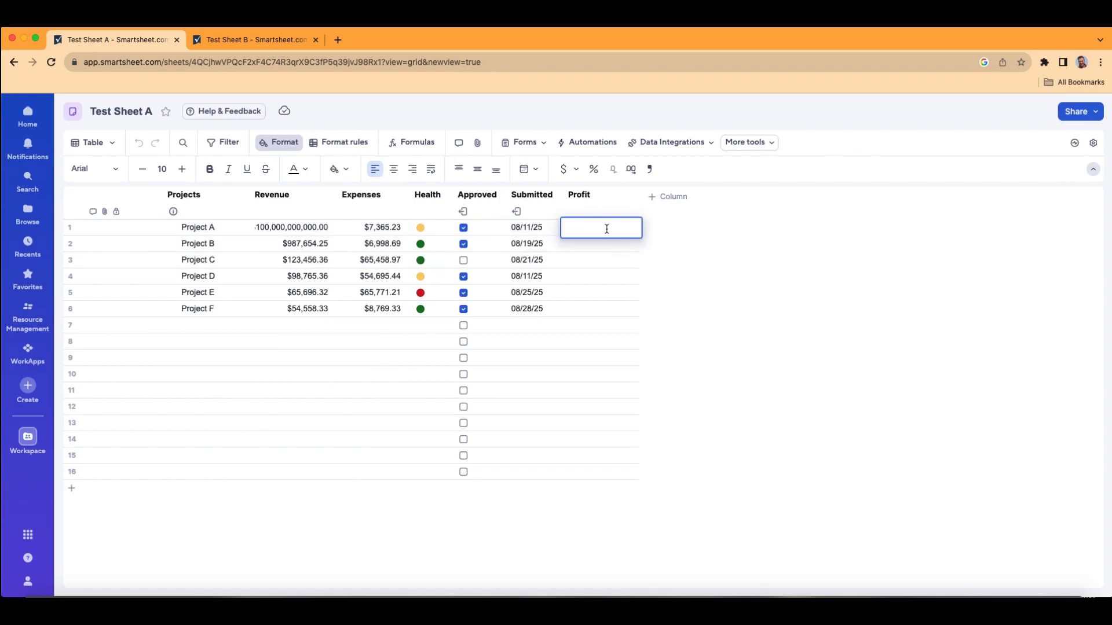
pyautogui.write('=')
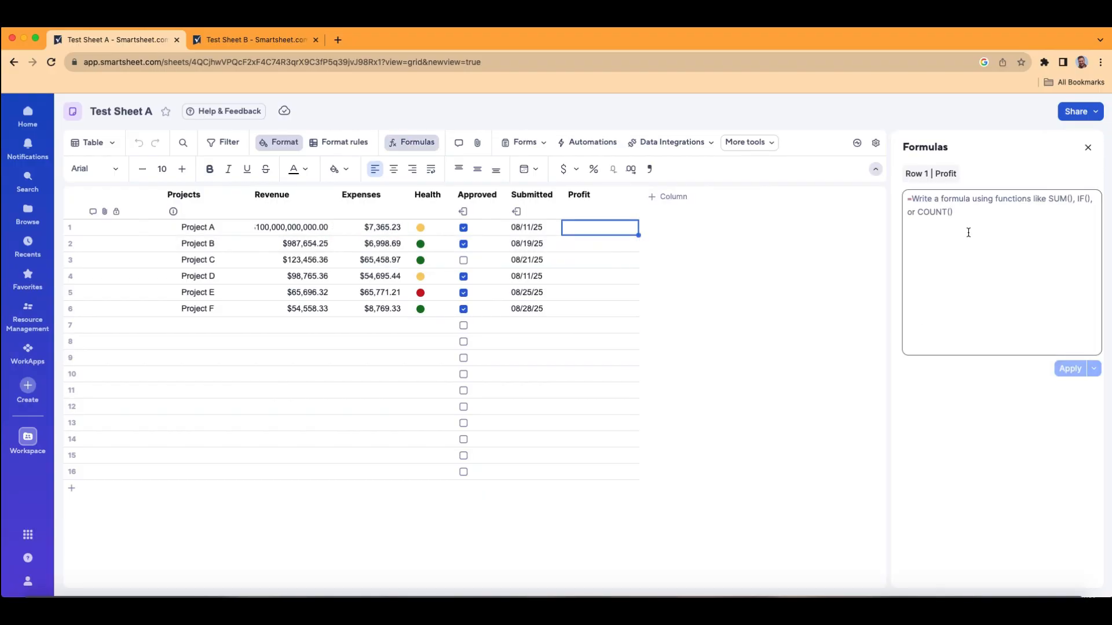
pyautogui.click(957, 209)
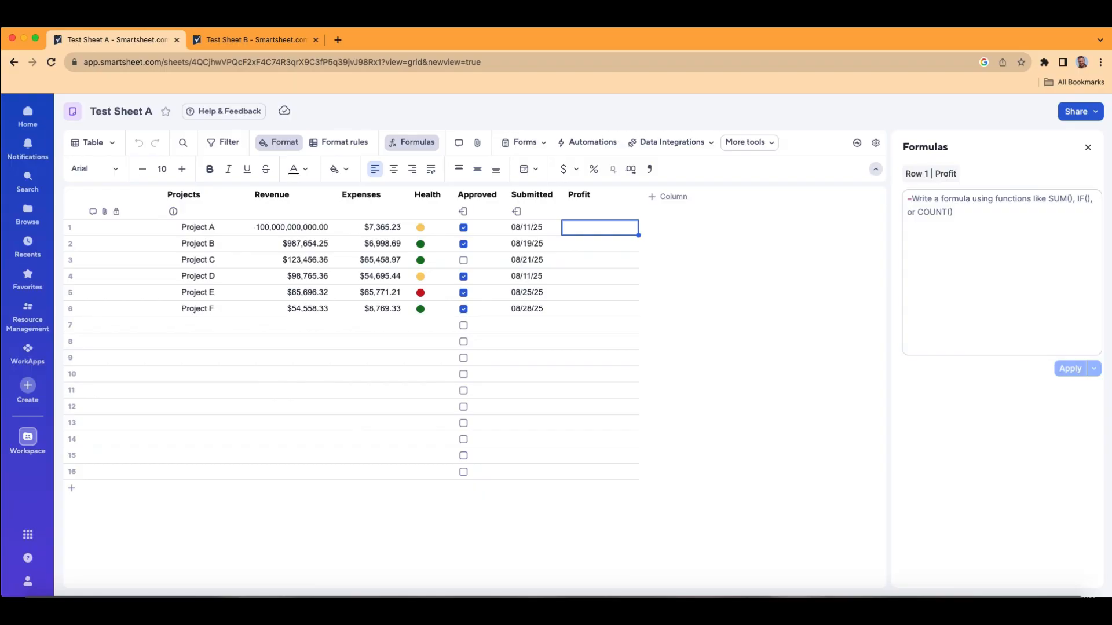
pyautogui.write('Sum')
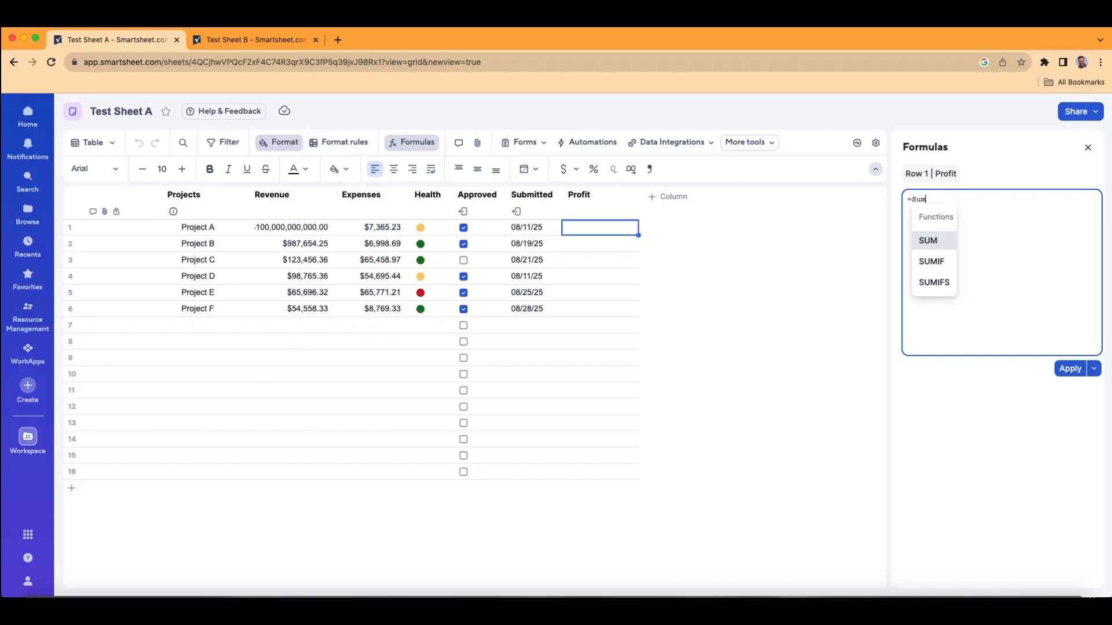
pyautogui.press('Return')
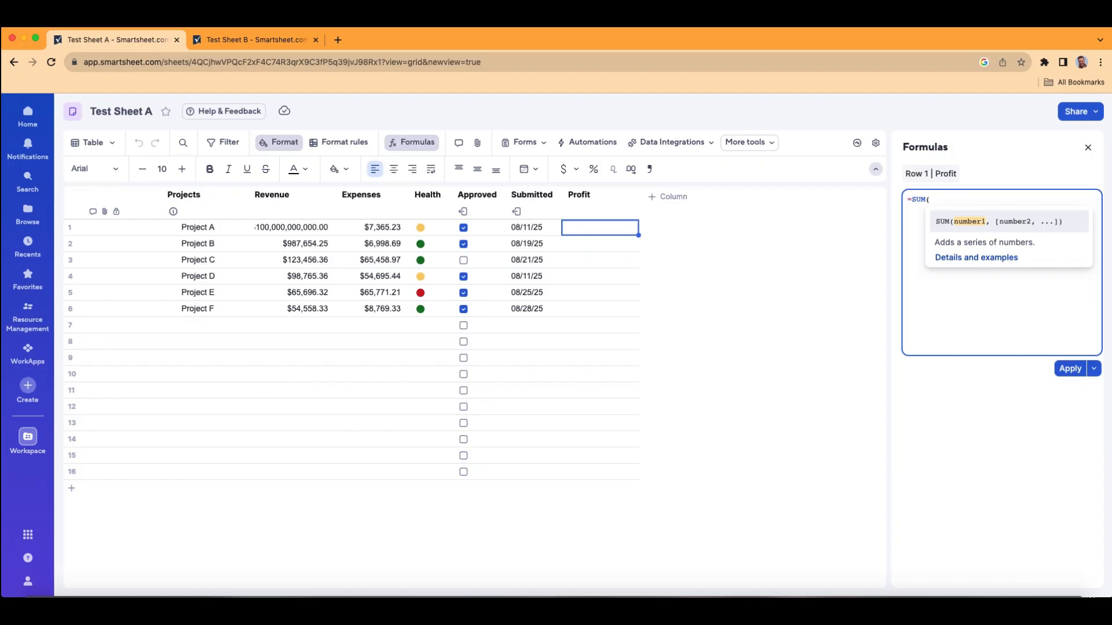
pyautogui.write('rev')
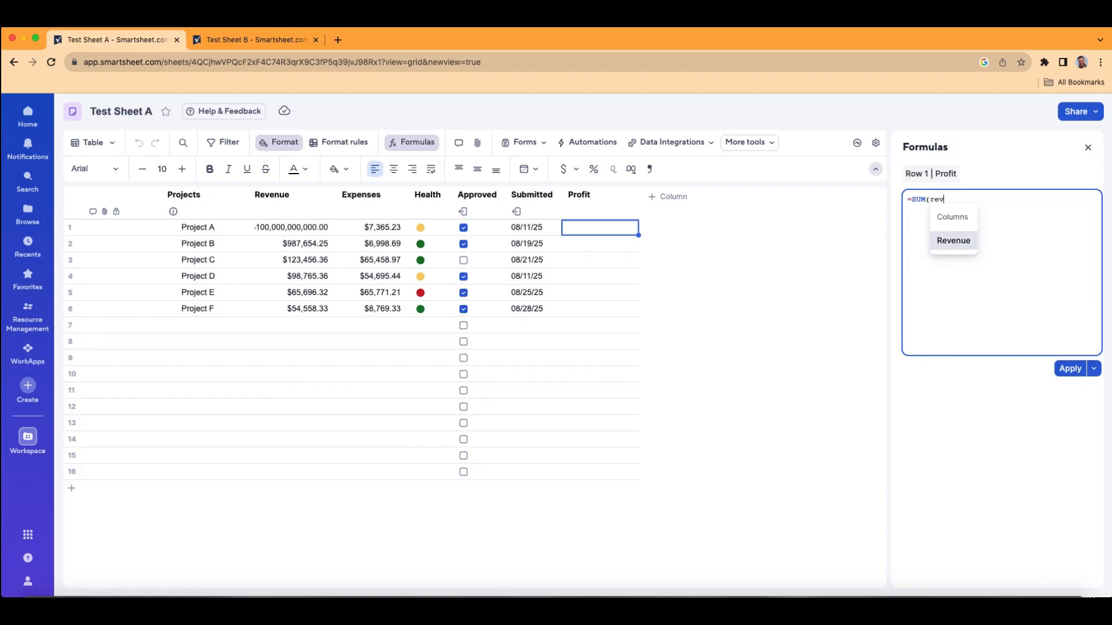
pyautogui.press('Return')
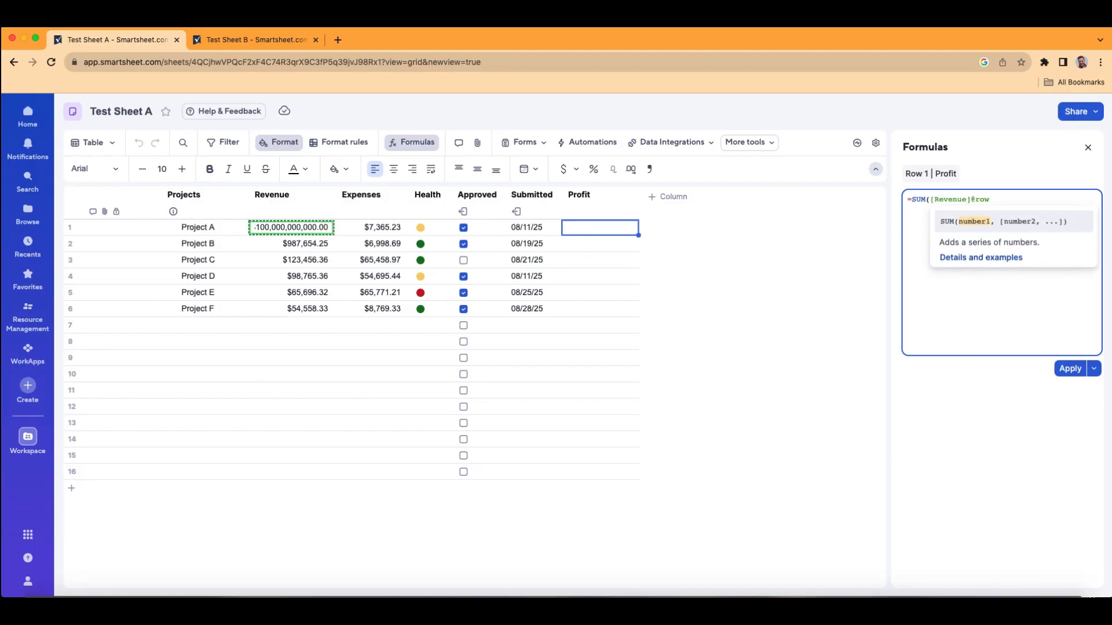
pyautogui.write('-')
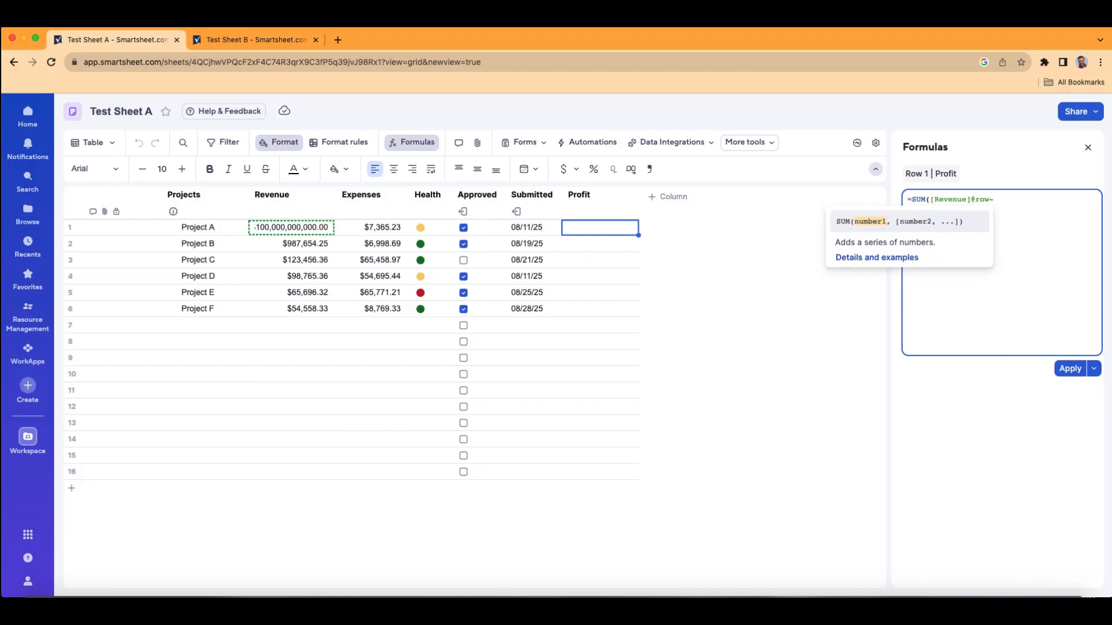
pyautogui.write('ex')
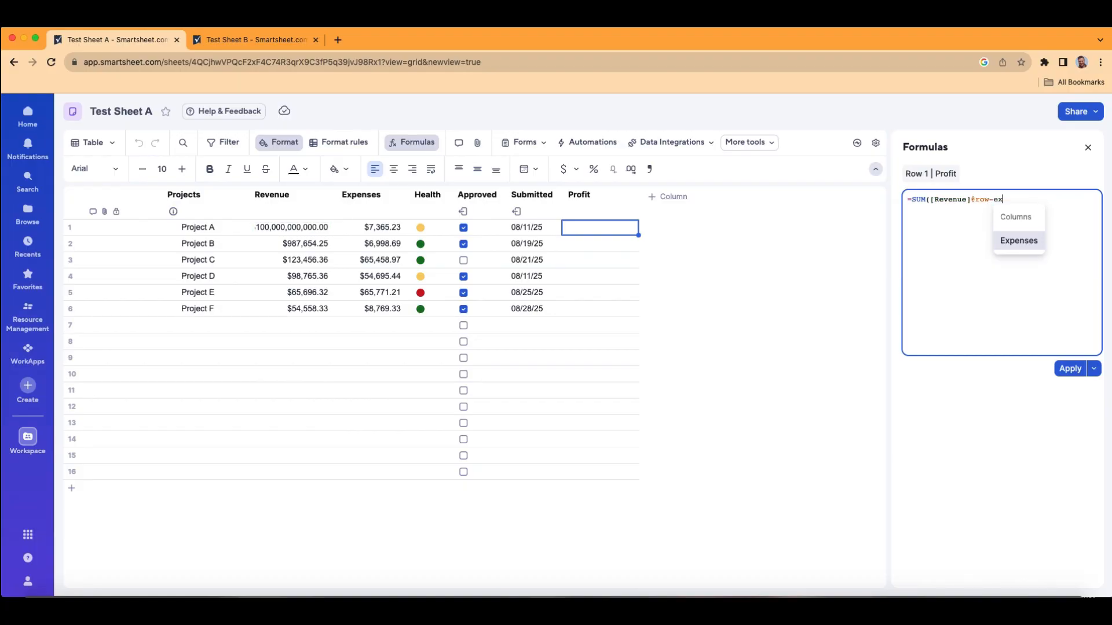
pyautogui.press('Return')
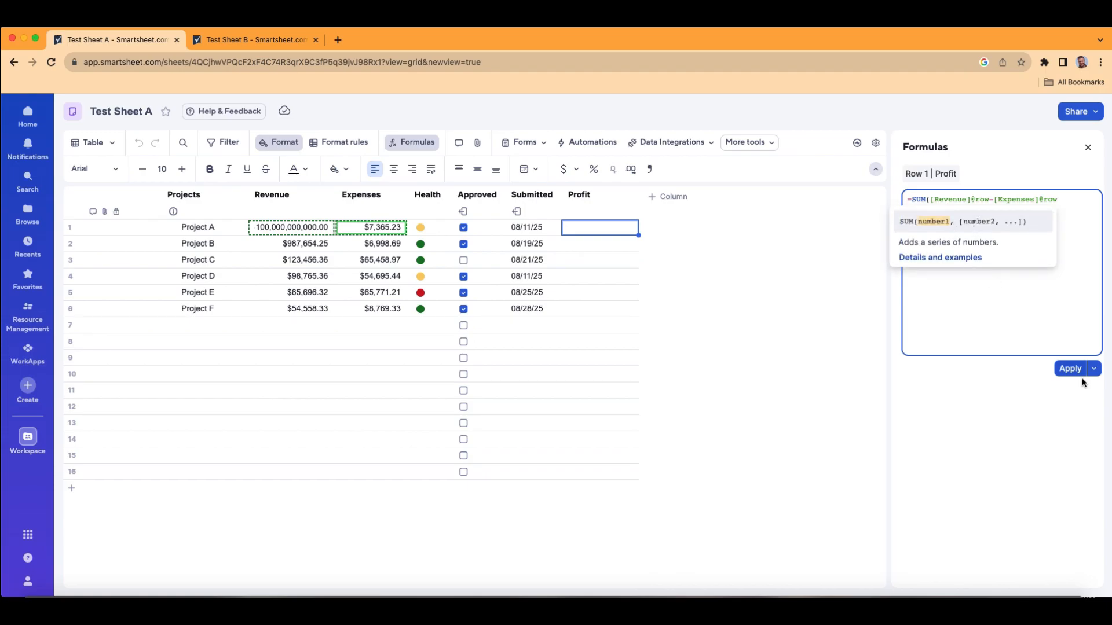
pyautogui.click(1094, 369)
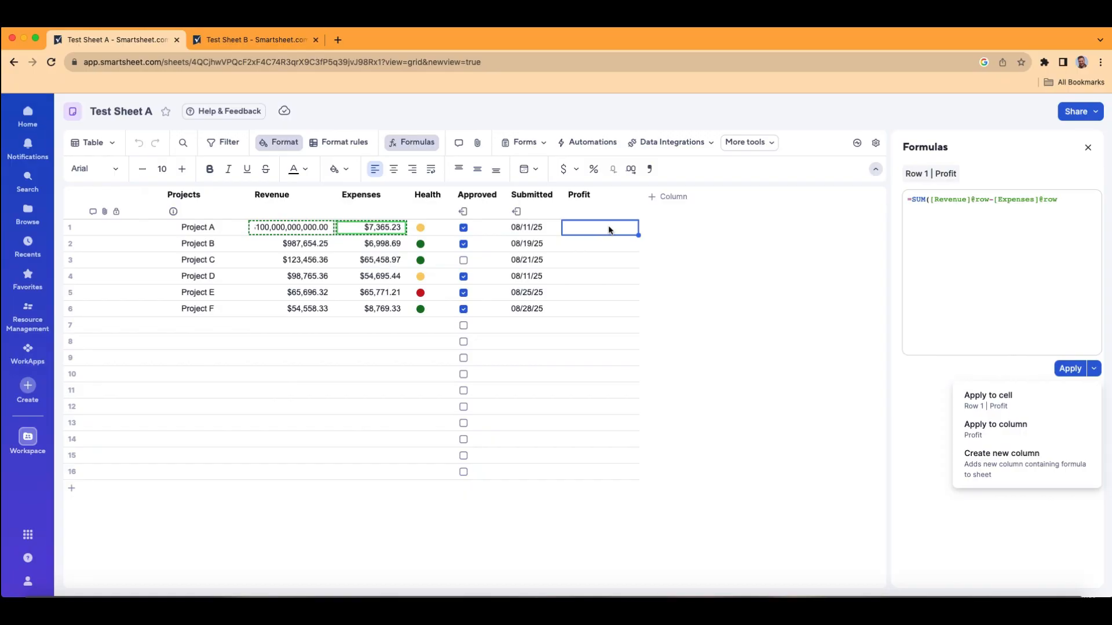
pyautogui.click(1015, 432)
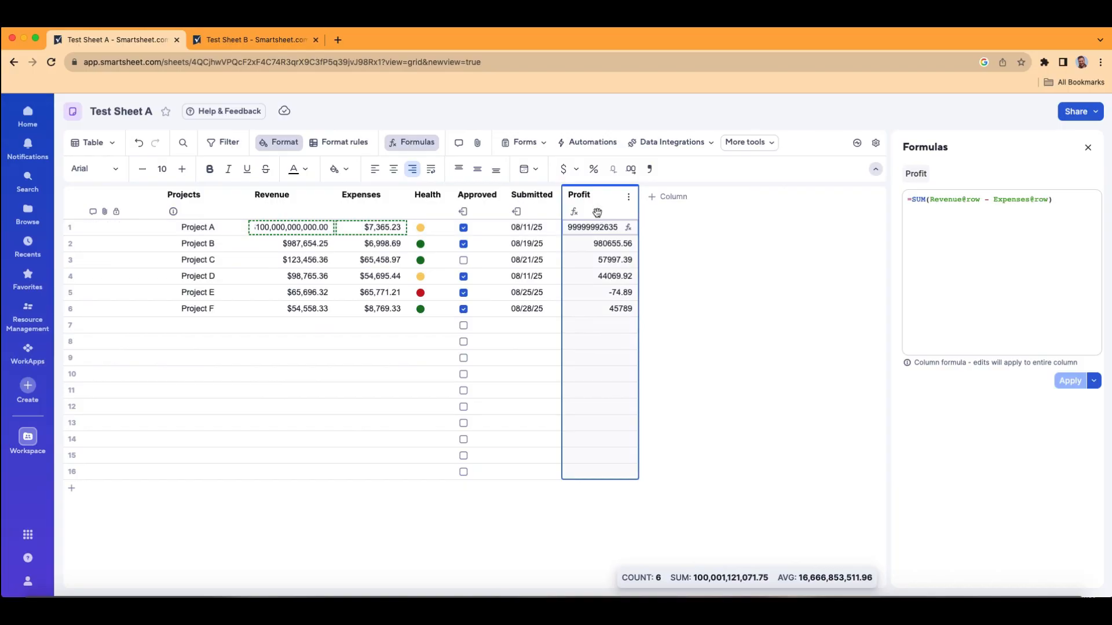
# Step: Format the Profit column as United States Dollar (USD) currency and close the Formulas pane
pyautogui.click(566, 170)
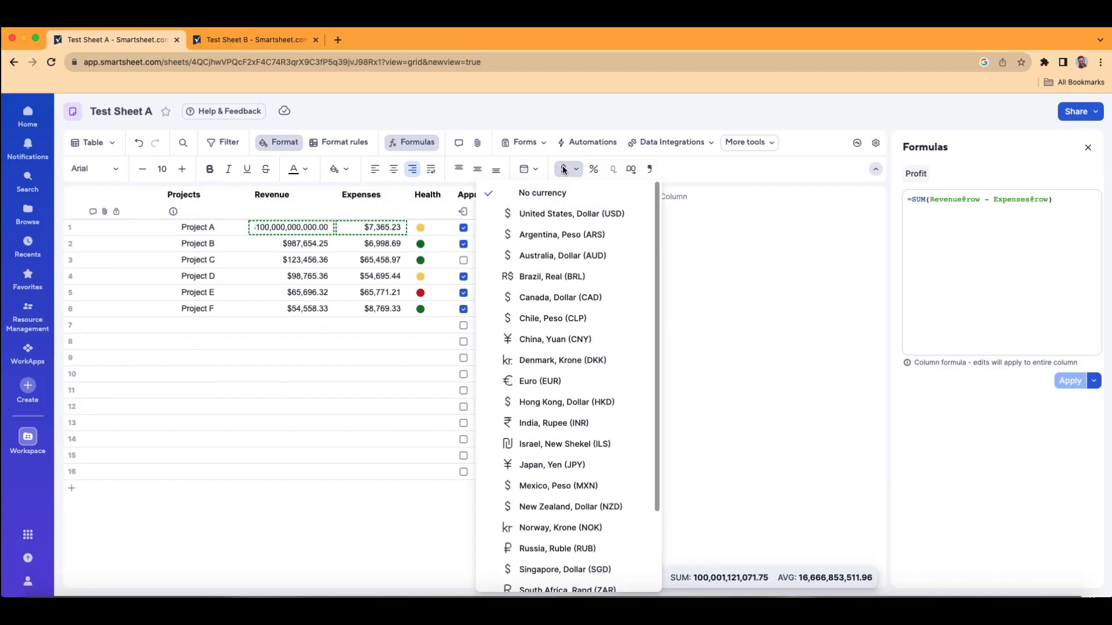
pyautogui.click(565, 214)
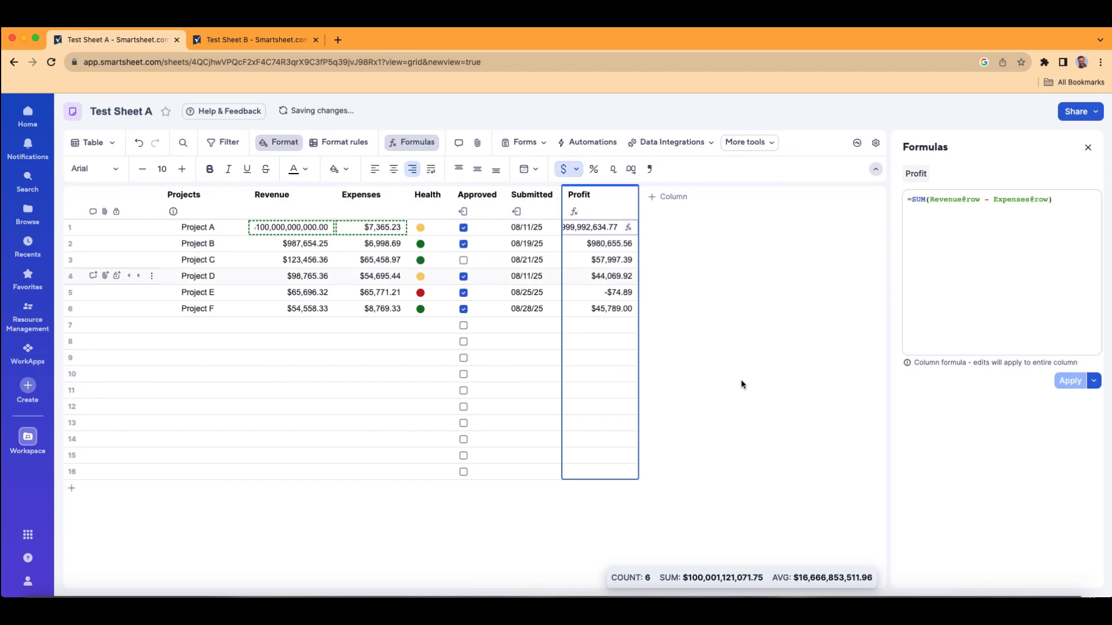
pyautogui.click(626, 363)
pyautogui.click(1087, 148)
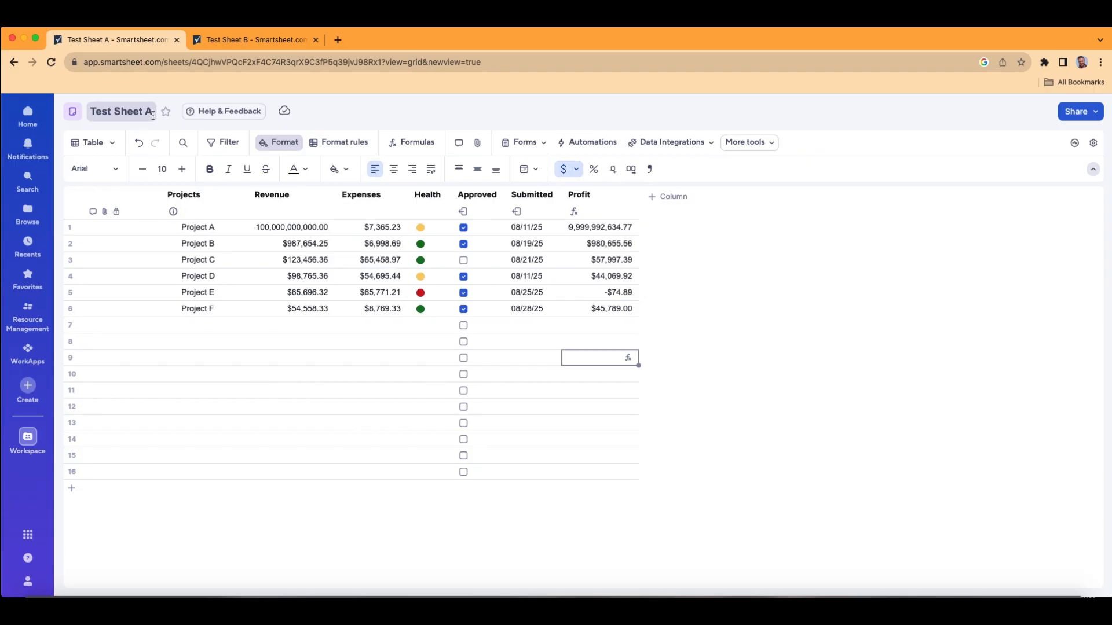
# Step: Review the Revenue data in Test Sheet B and clear the Revenue values of Project A through Project F in Test Sheet A
pyautogui.click(277, 38)
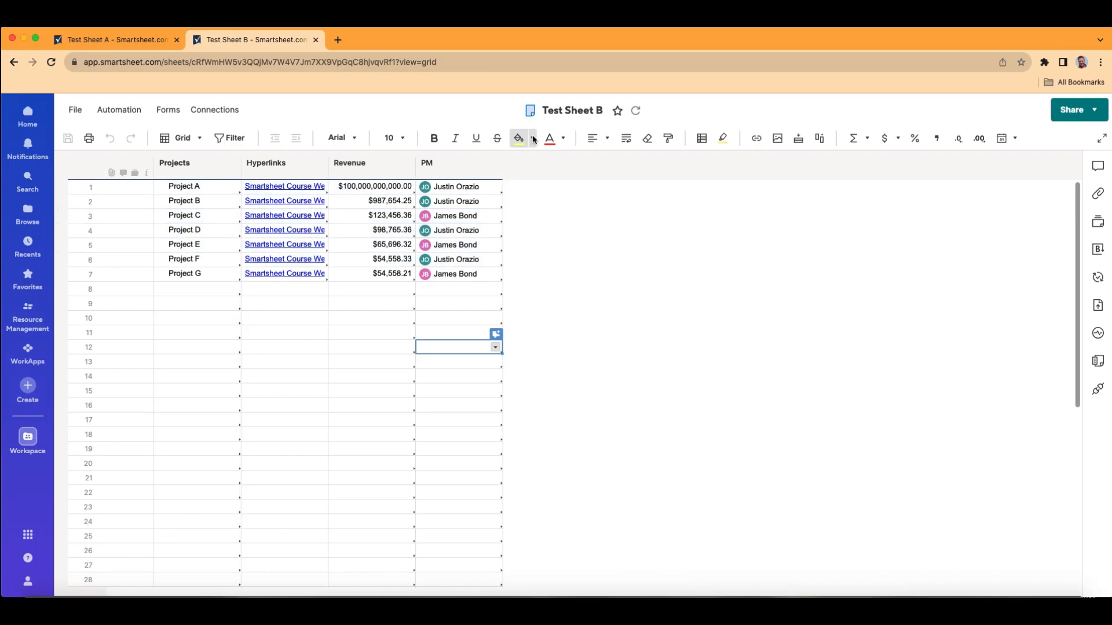
pyautogui.click(142, 35)
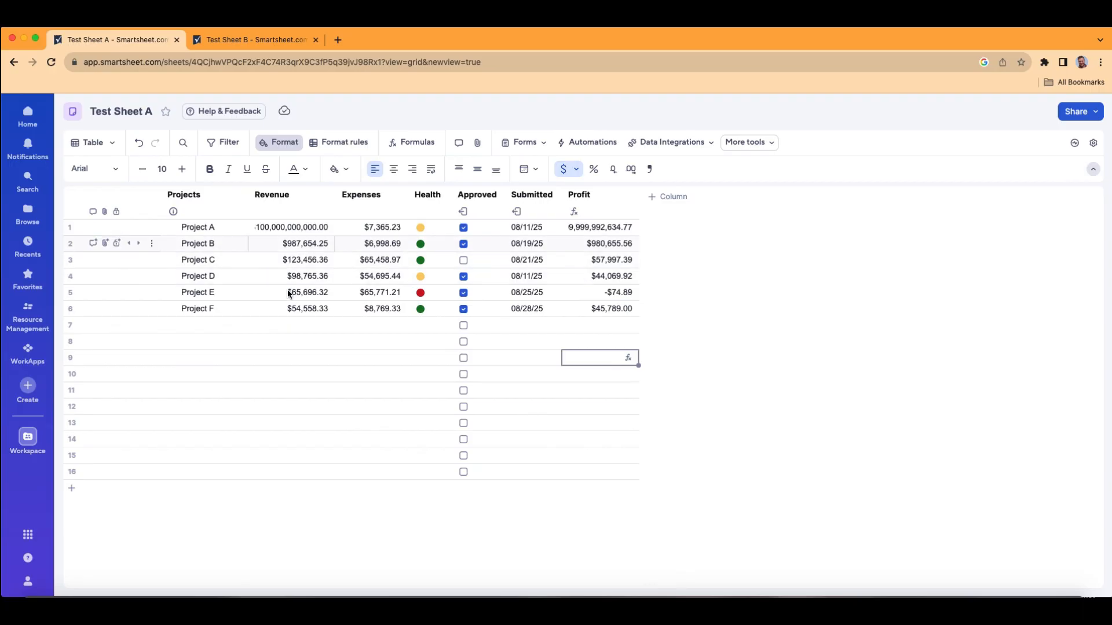
pyautogui.click(273, 39)
pyautogui.click(108, 43)
pyautogui.moveTo(309, 228); pyautogui.dragTo(301, 311)
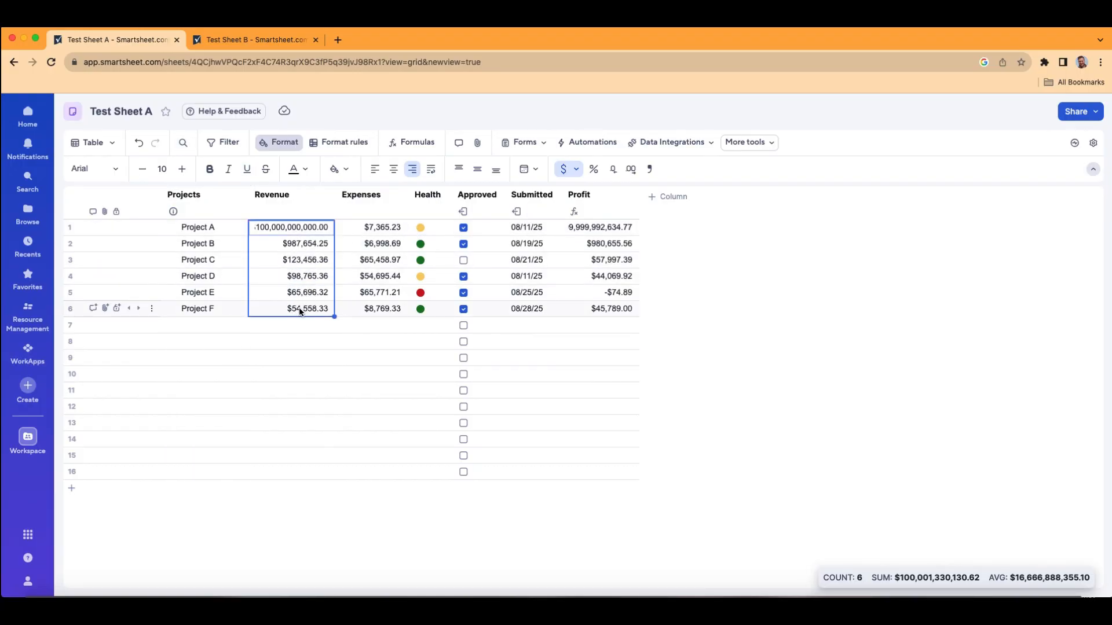
pyautogui.press('BackSpace')
pyautogui.click(385, 392)
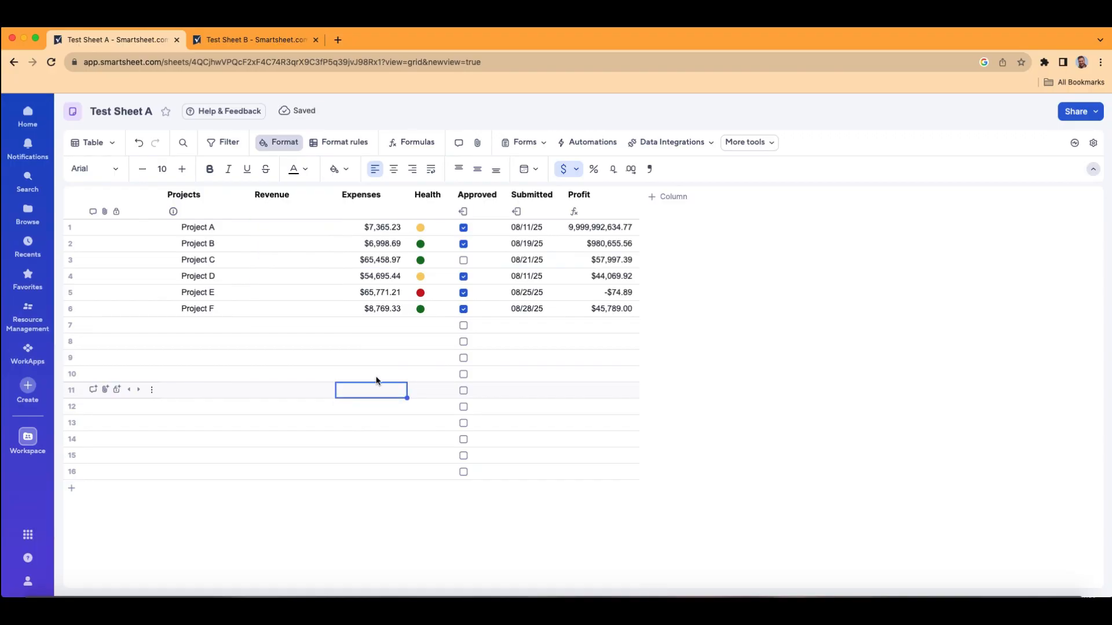
# Step: Start a new column data link into Test Sheet A and search for and pick Test Sheet B as its source sheet
pyautogui.click(772, 146)
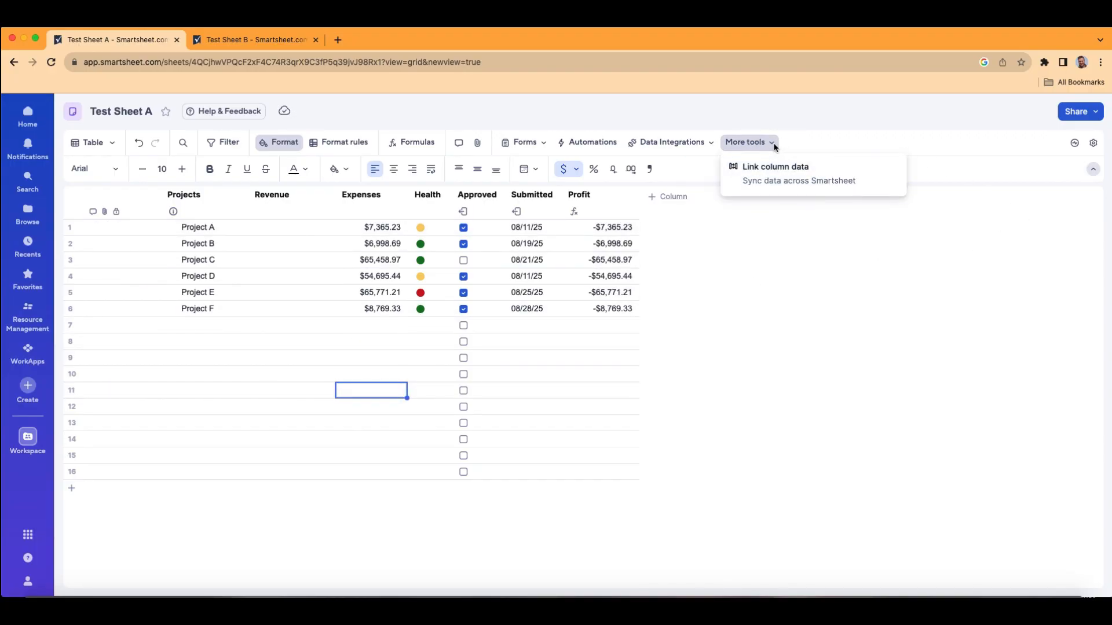
pyautogui.click(787, 180)
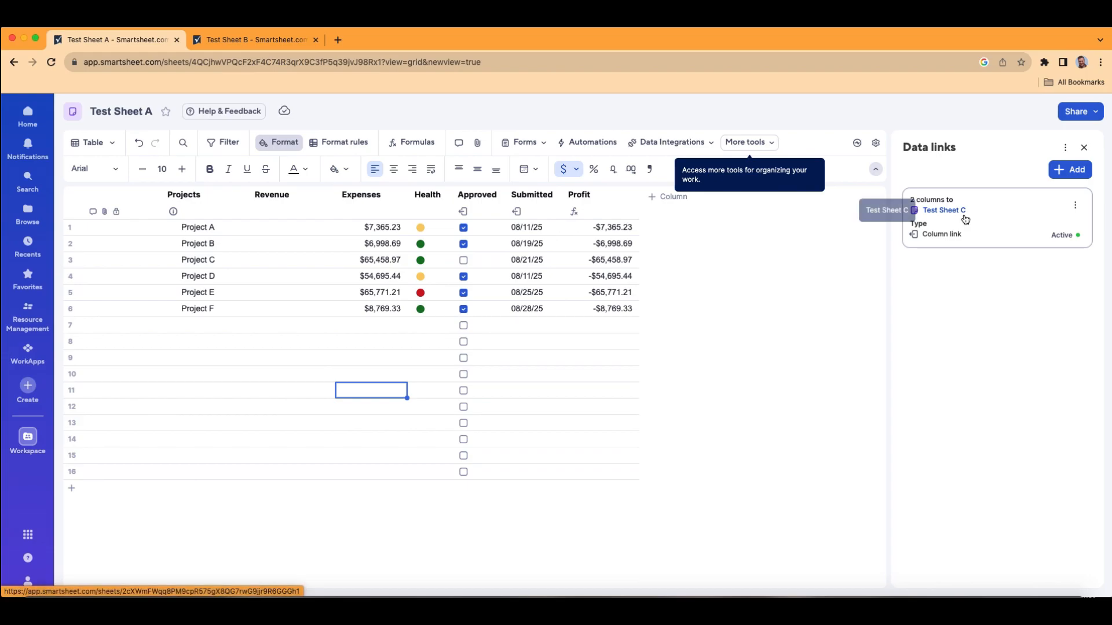
pyautogui.click(1068, 174)
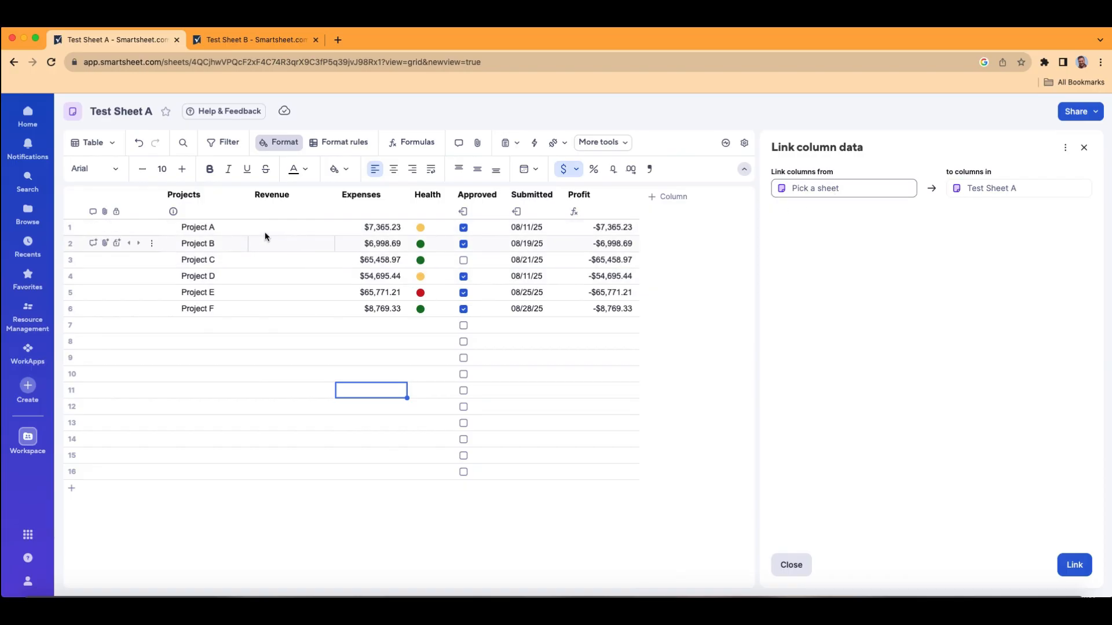
pyautogui.click(259, 39)
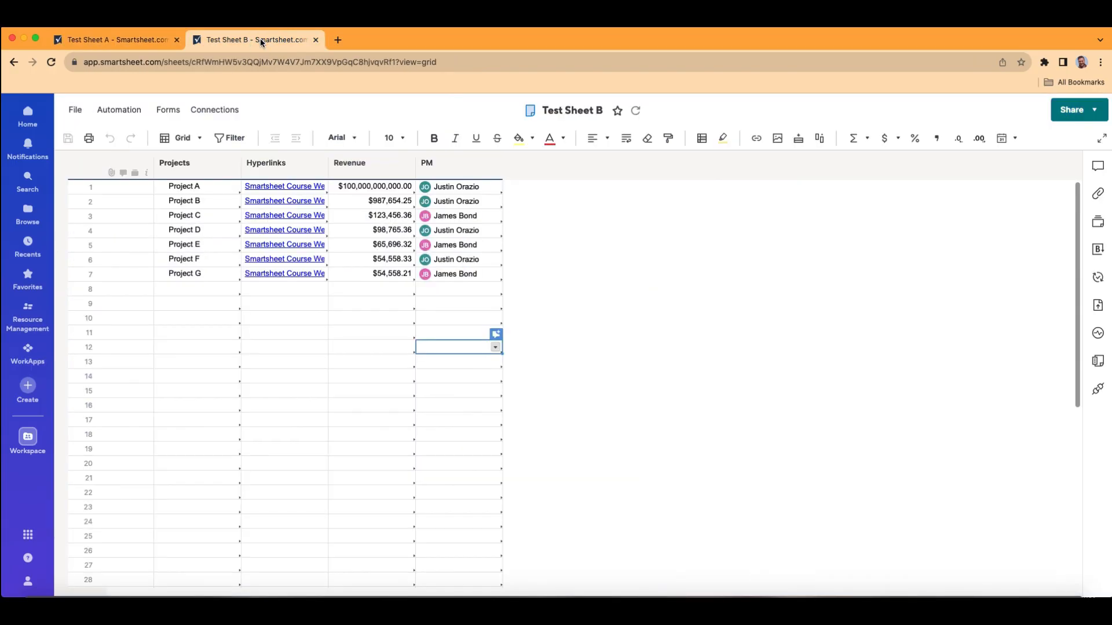
pyautogui.click(571, 111)
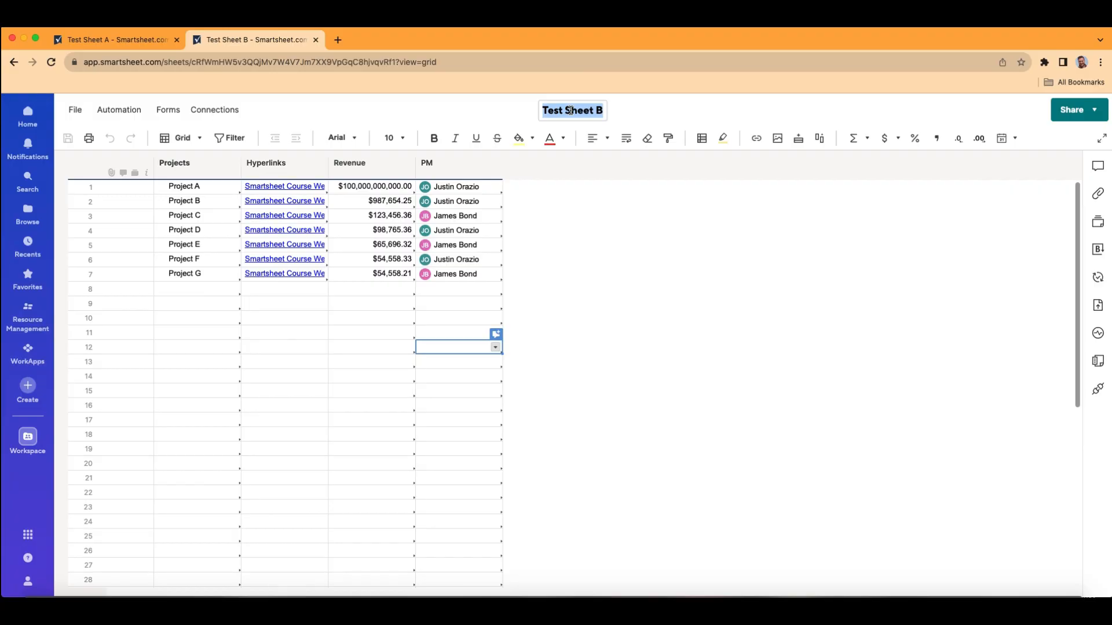
pyautogui.click(129, 38)
pyautogui.click(856, 188)
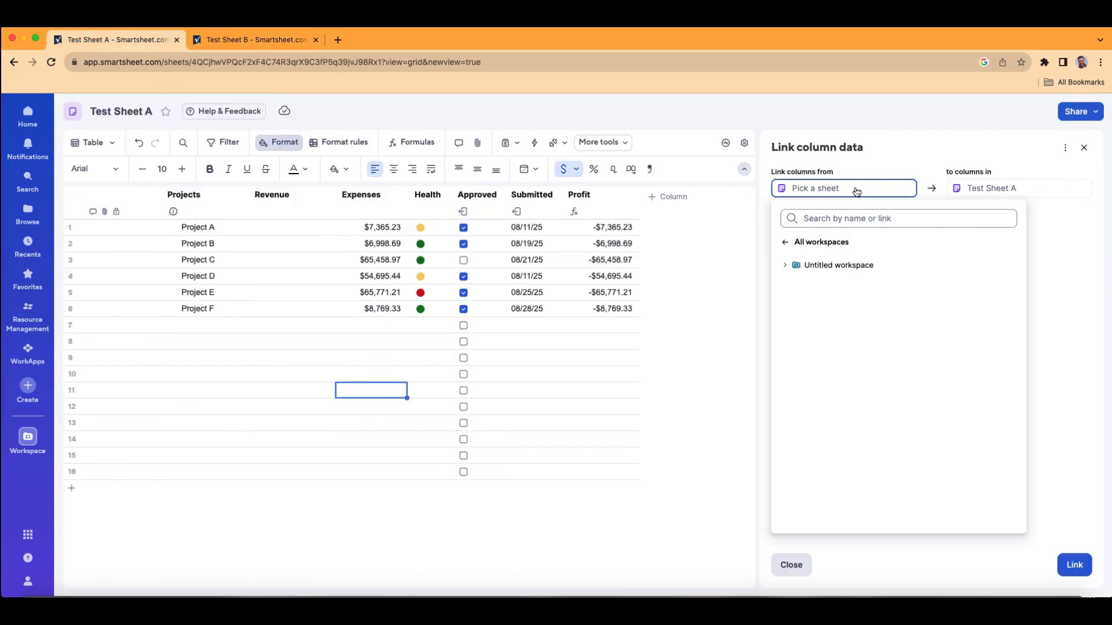
pyautogui.click(853, 220)
pyautogui.write('Test Sheet B')
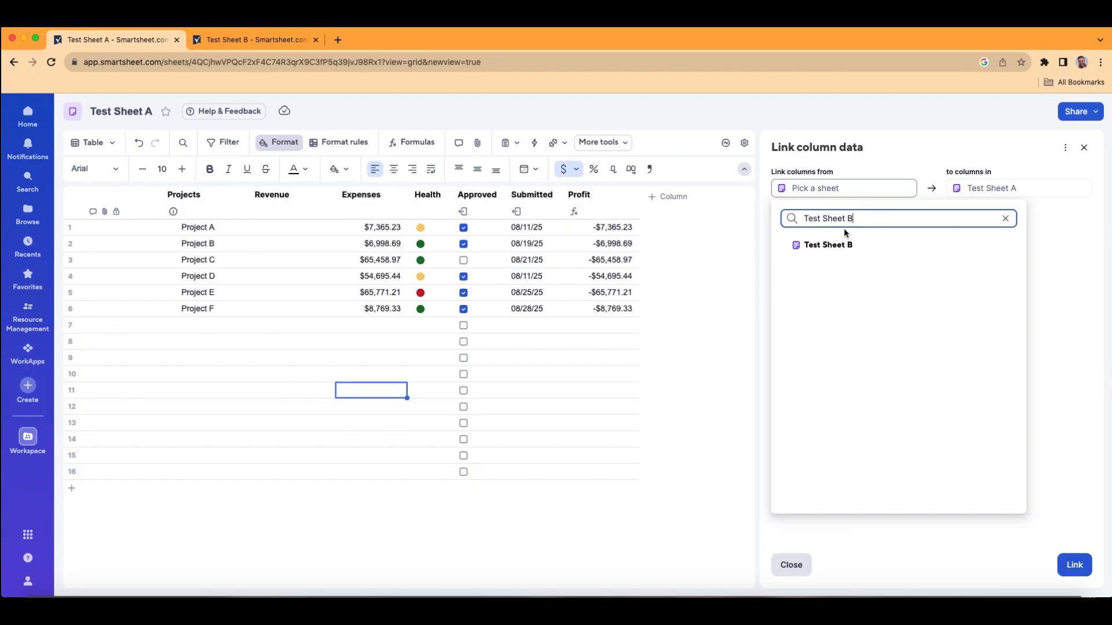
pyautogui.click(821, 247)
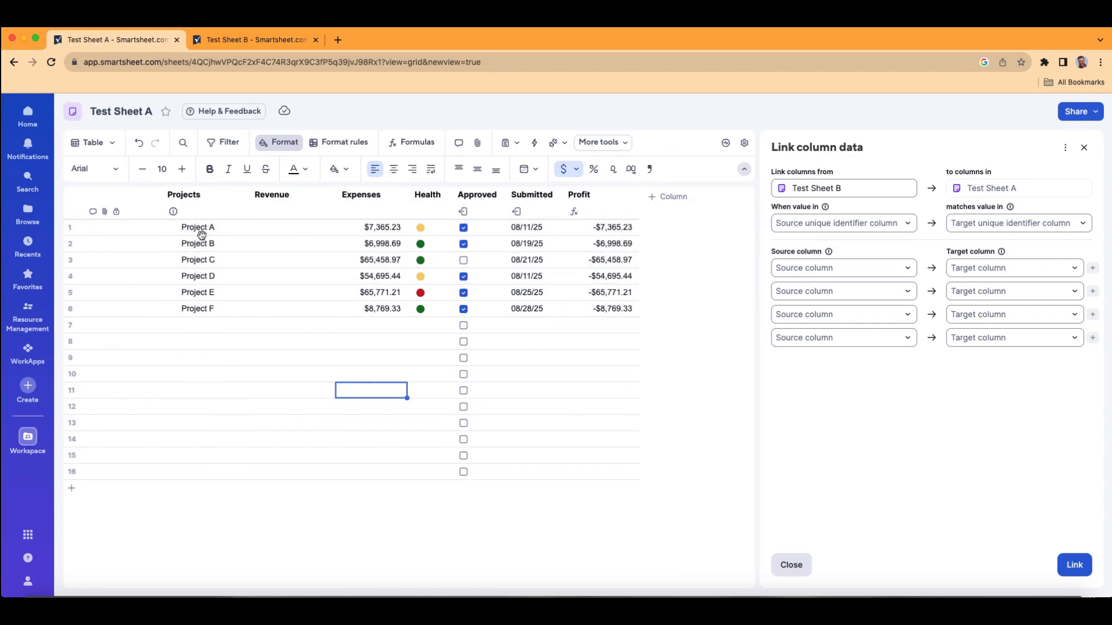
# Step: Check the Projects column in both sheets and set Projects as the matching unique identifier for the column link
pyautogui.click(253, 38)
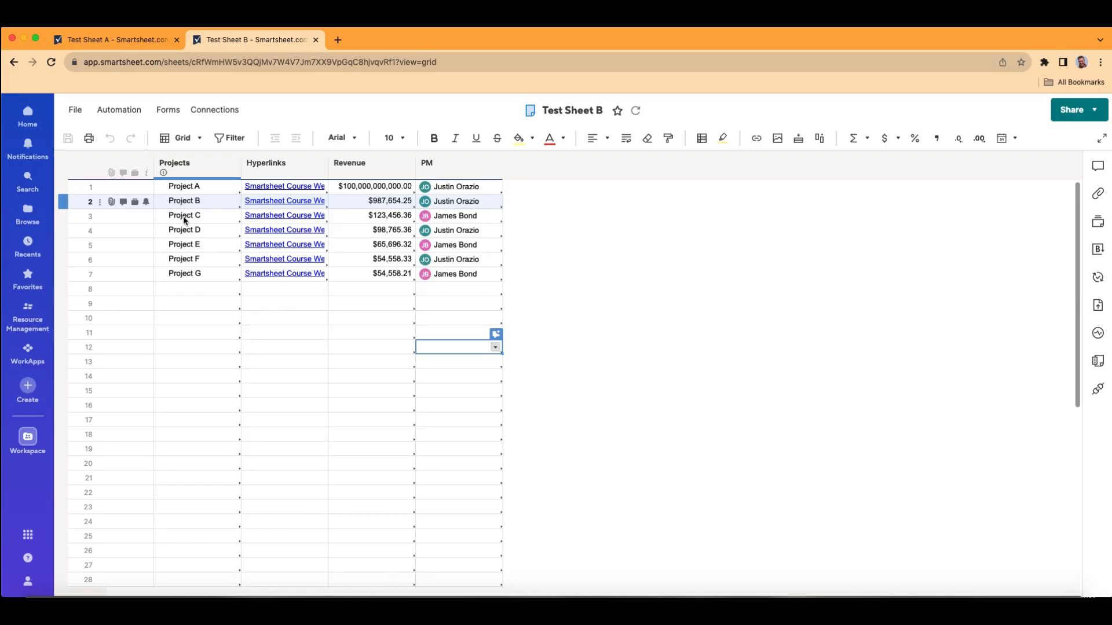
pyautogui.click(160, 45)
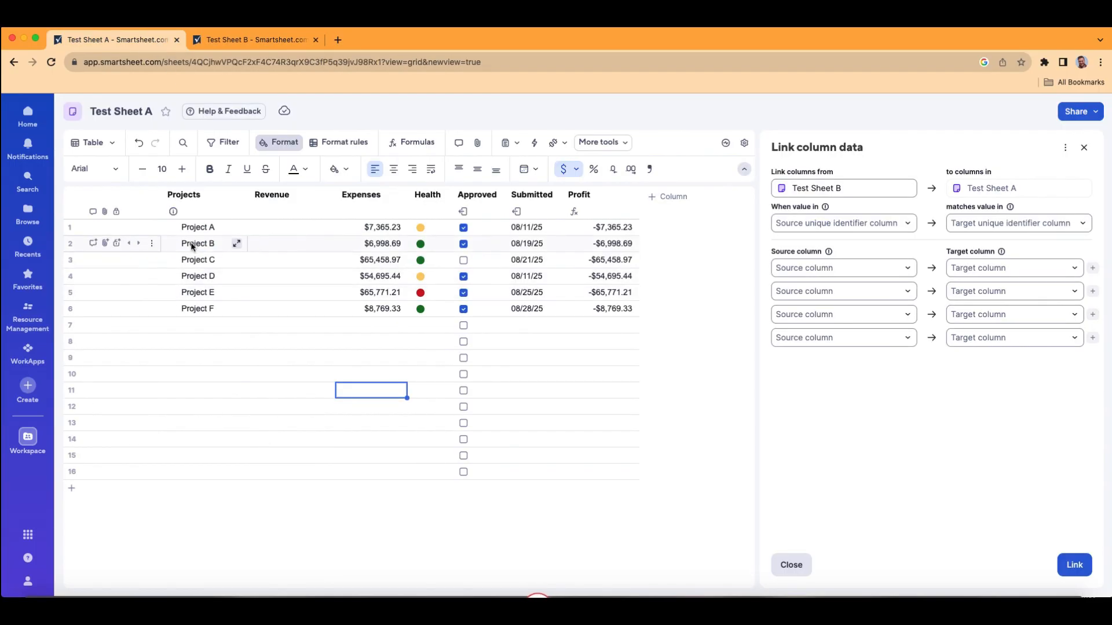
pyautogui.click(872, 223)
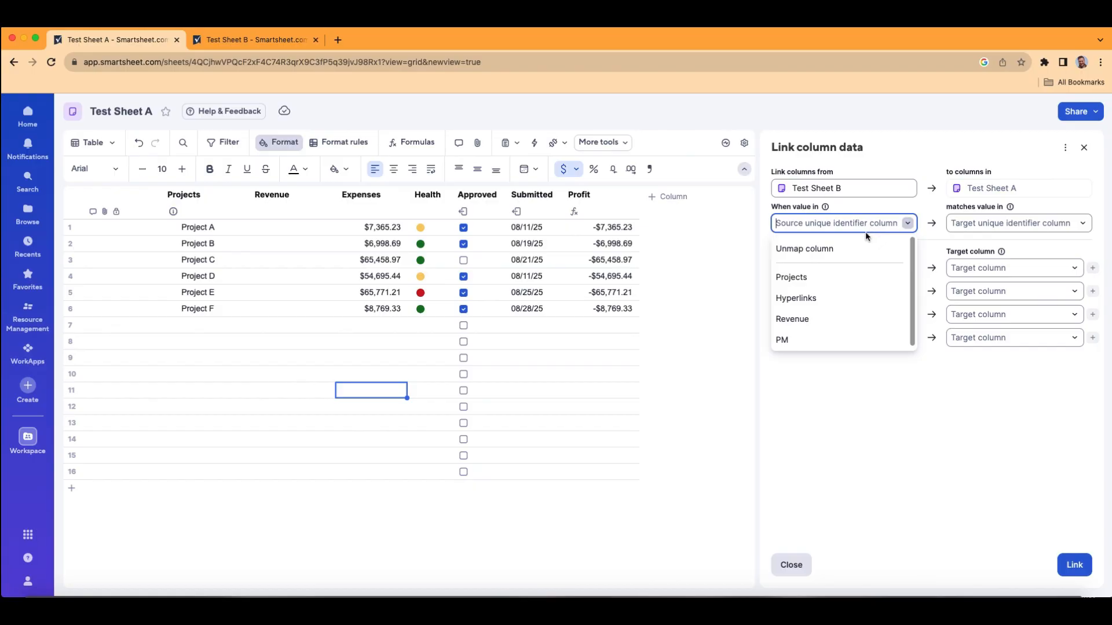
pyautogui.click(829, 283)
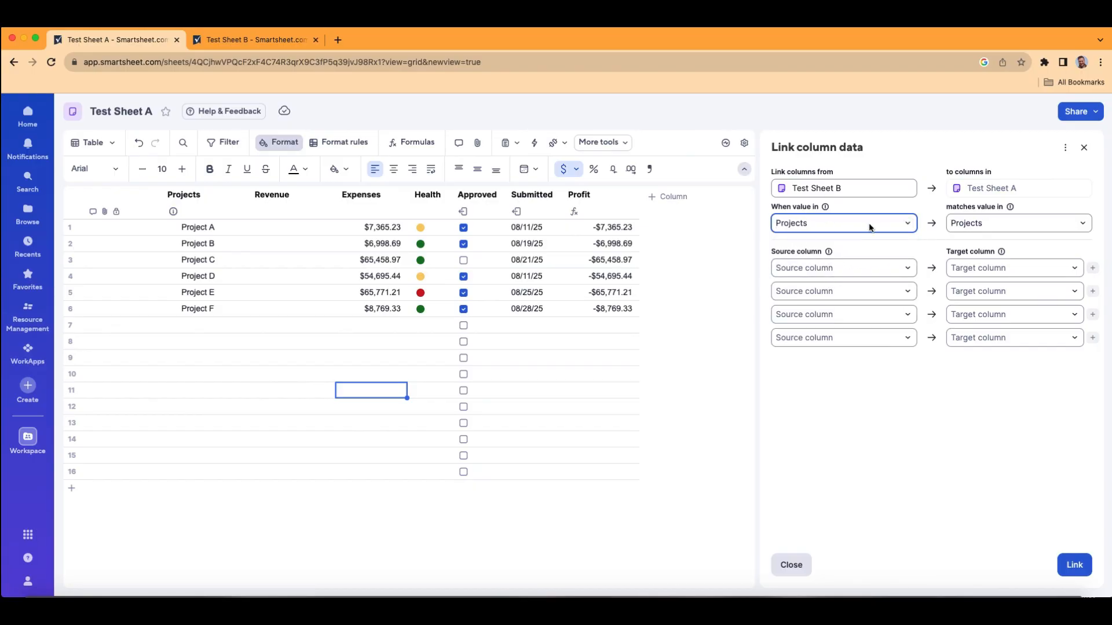
# Step: Check the Revenue column in Test Sheet B and map it as the source column to Revenue in Test Sheet A
pyautogui.click(255, 40)
pyautogui.click(122, 42)
pyautogui.click(269, 41)
pyautogui.click(362, 164)
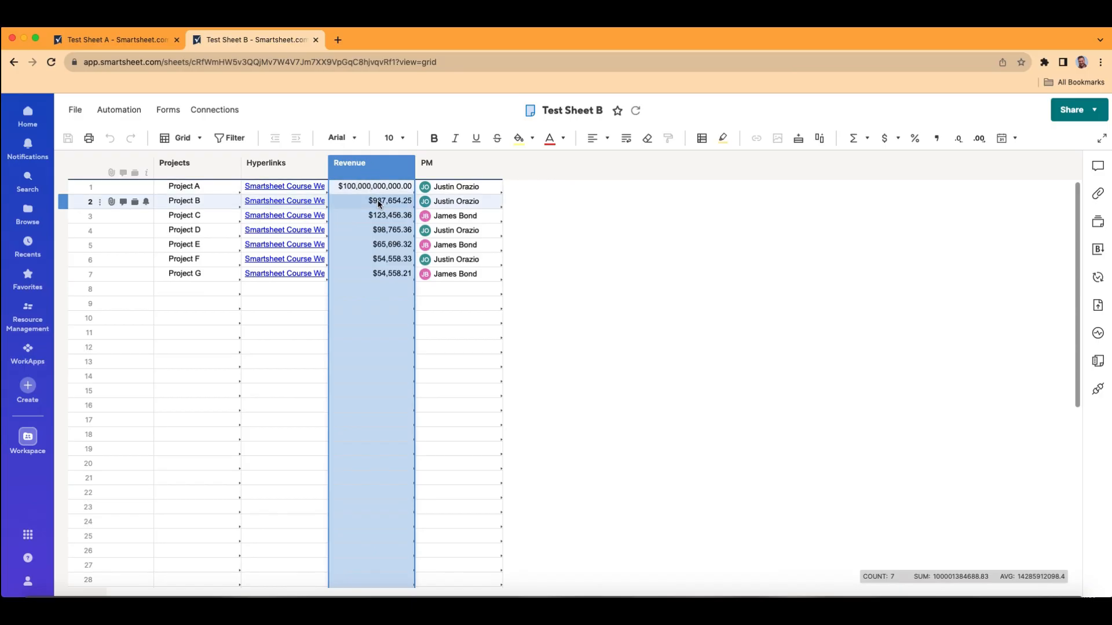
pyautogui.click(129, 43)
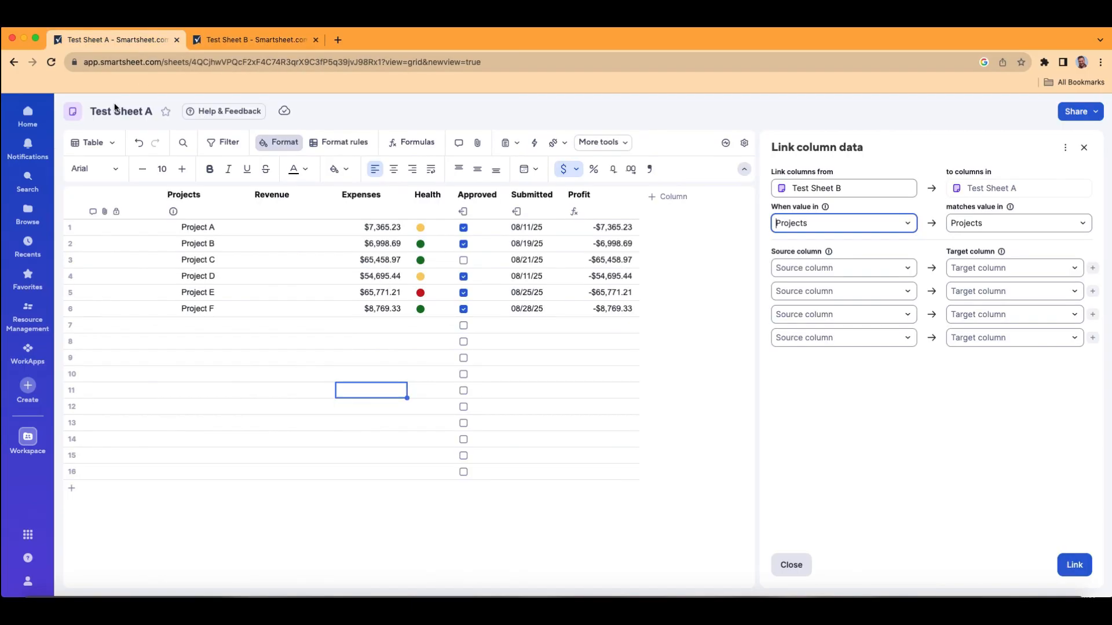
pyautogui.click(908, 268)
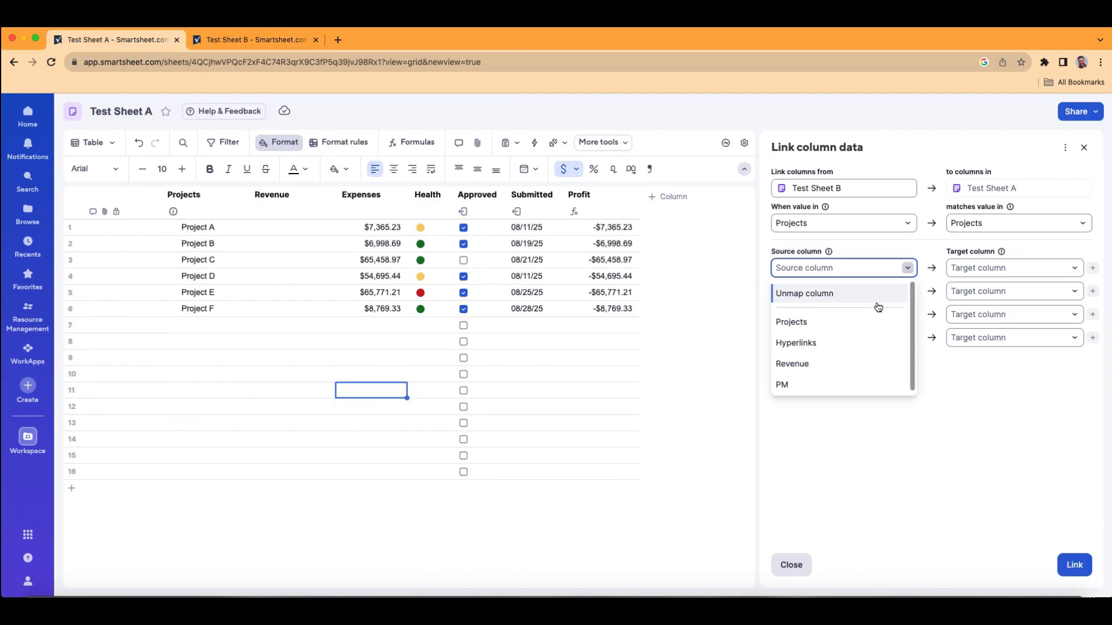
pyautogui.click(862, 363)
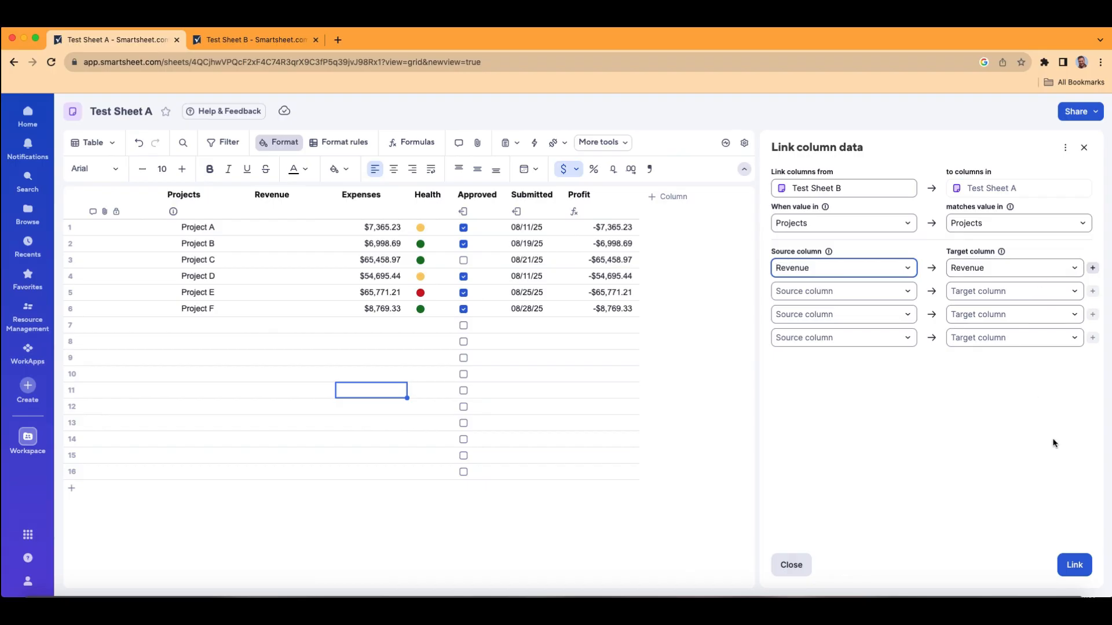
# Step: Apply the column link that brings Revenue from Test Sheet B into Test Sheet A
pyautogui.click(1086, 572)
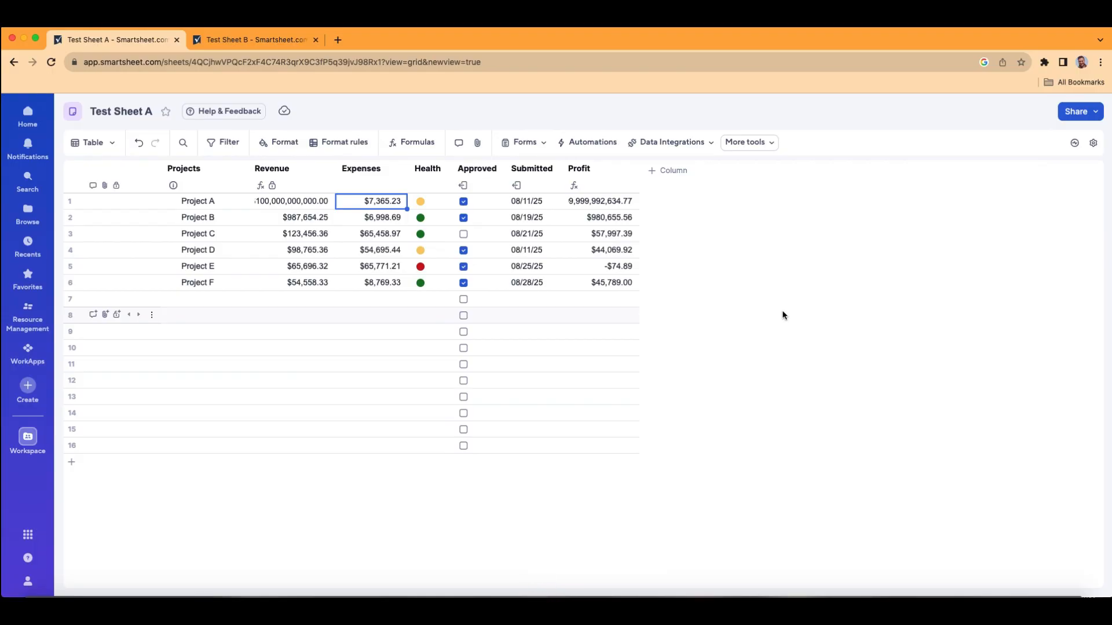
# Step: Filter Test Sheet A on the Projects column to show only Project A, Project C and Project E
pyautogui.click(230, 143)
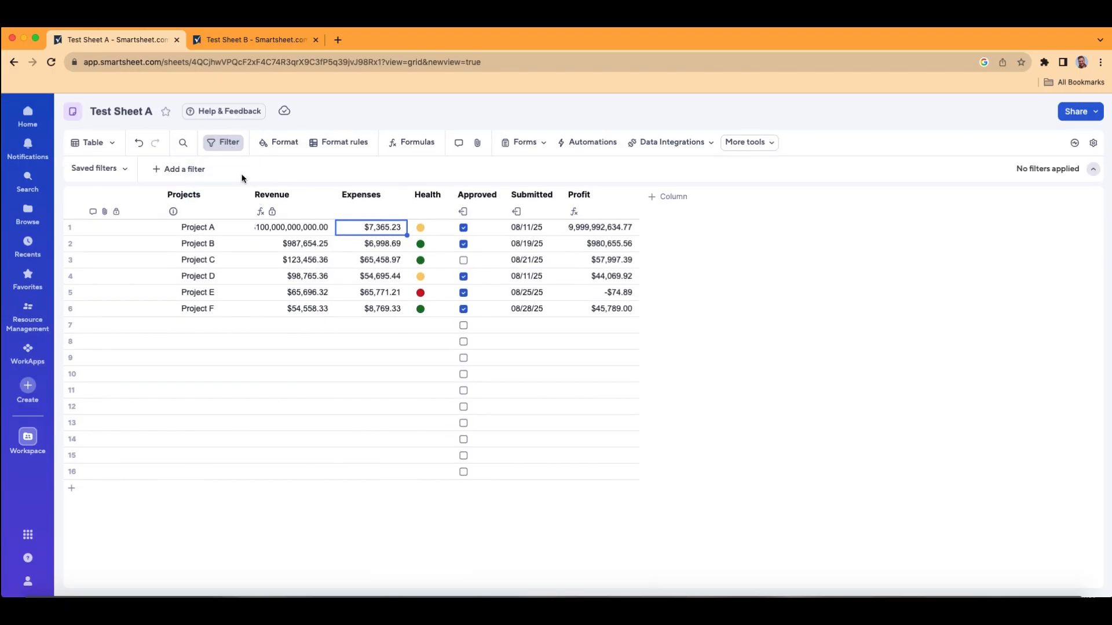
pyautogui.click(196, 173)
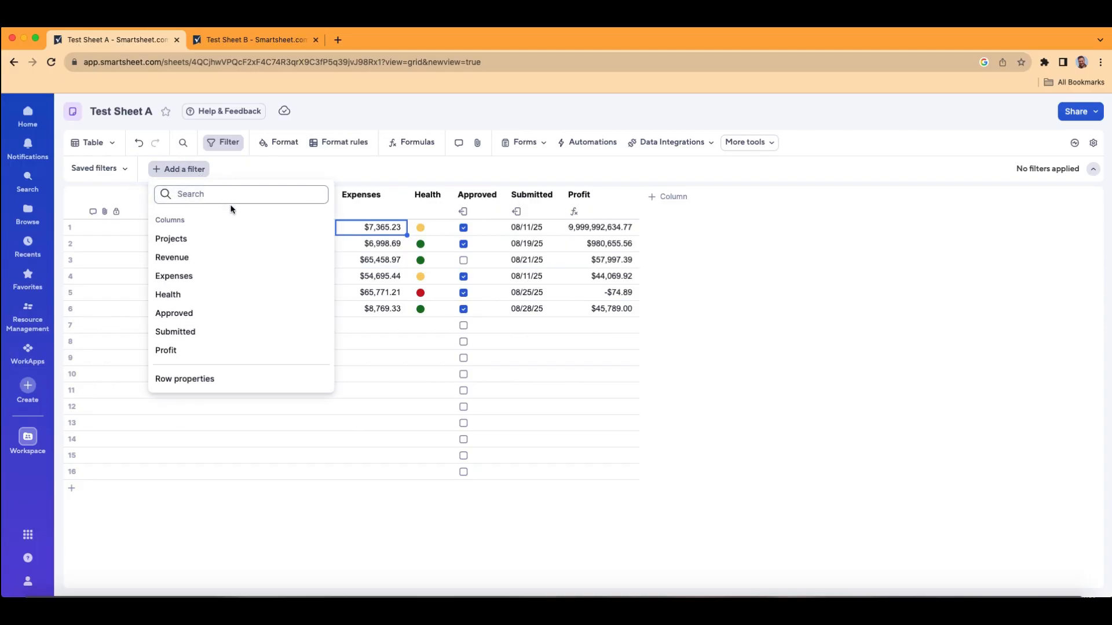
pyautogui.click(182, 248)
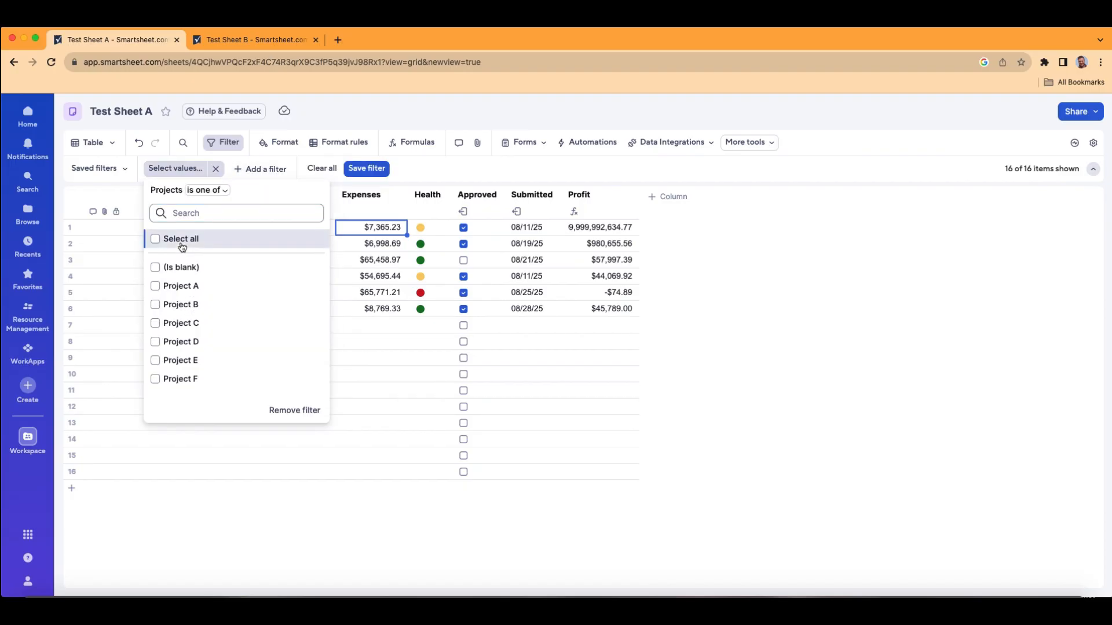
pyautogui.click(157, 286)
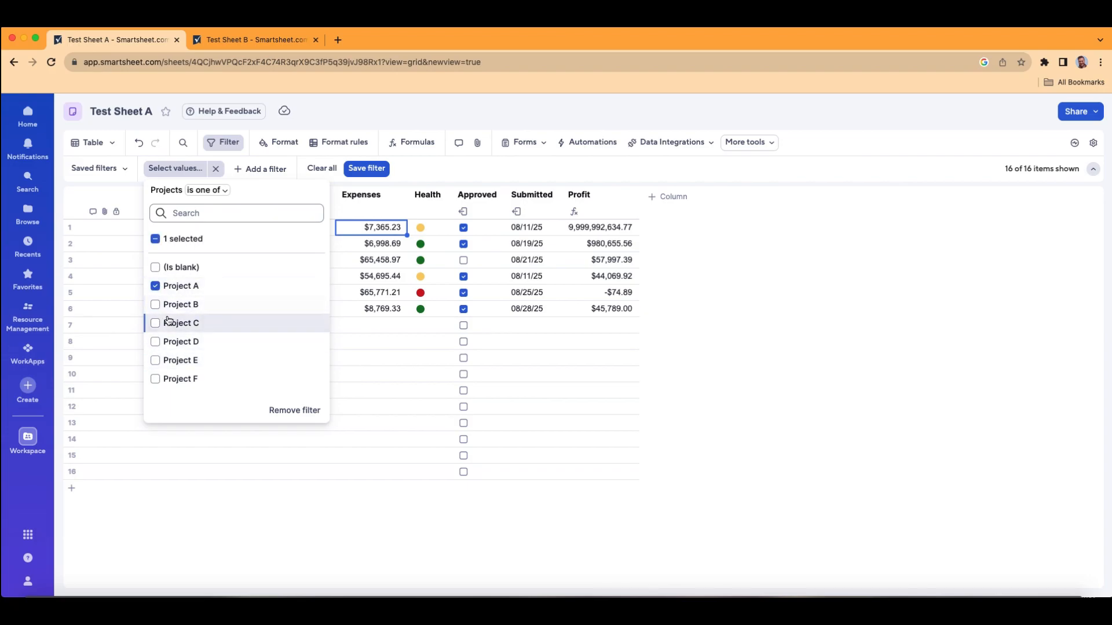
pyautogui.click(154, 364)
pyautogui.click(155, 364)
pyautogui.click(155, 324)
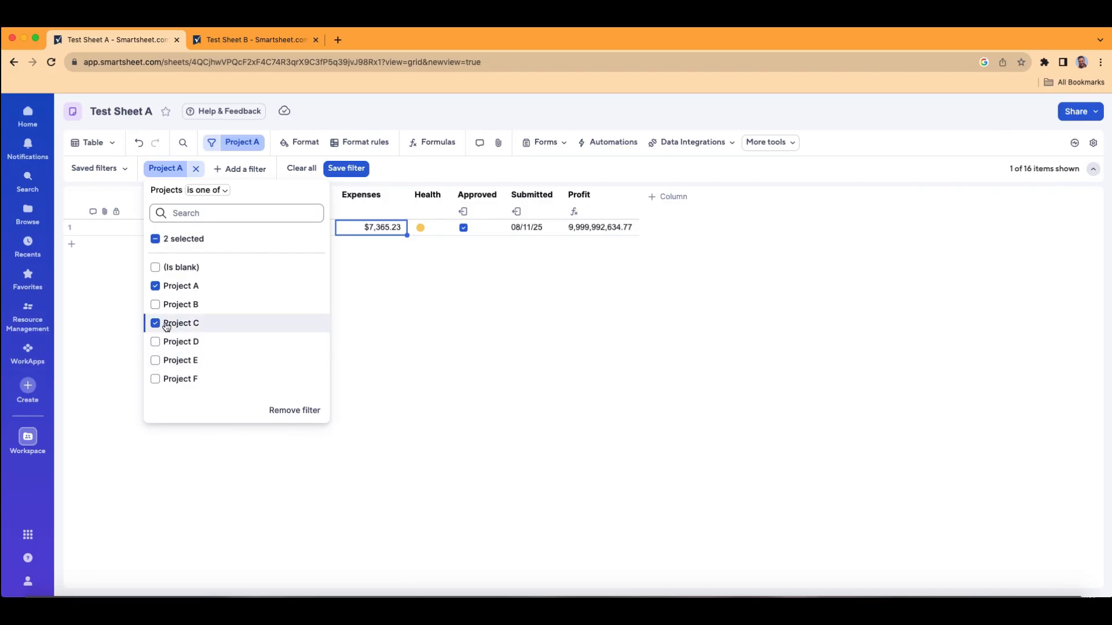
pyautogui.click(155, 364)
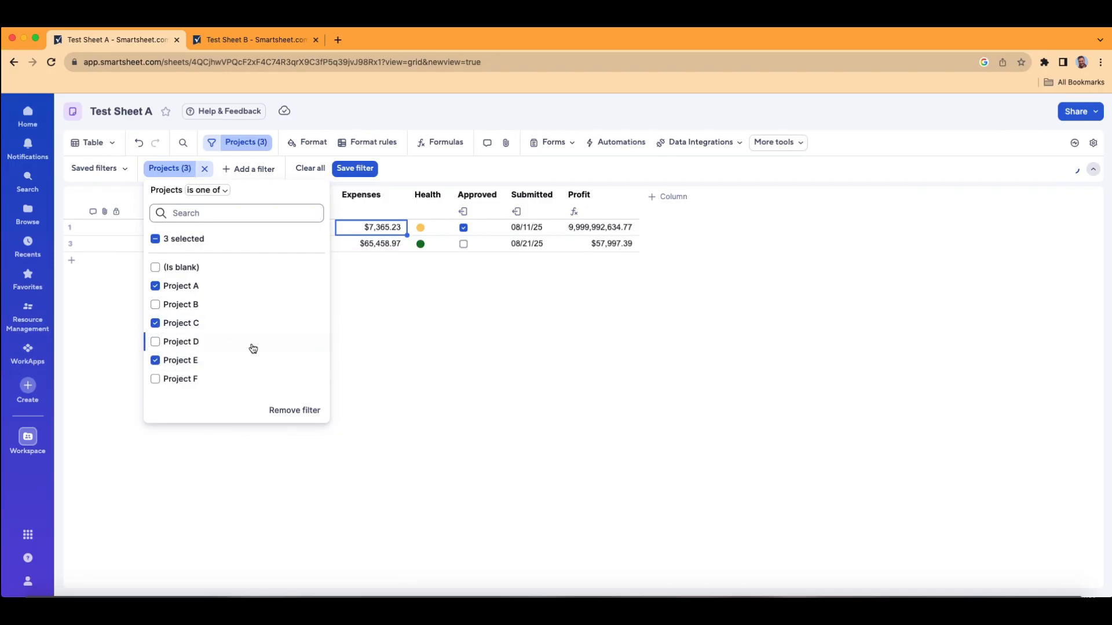
pyautogui.click(523, 372)
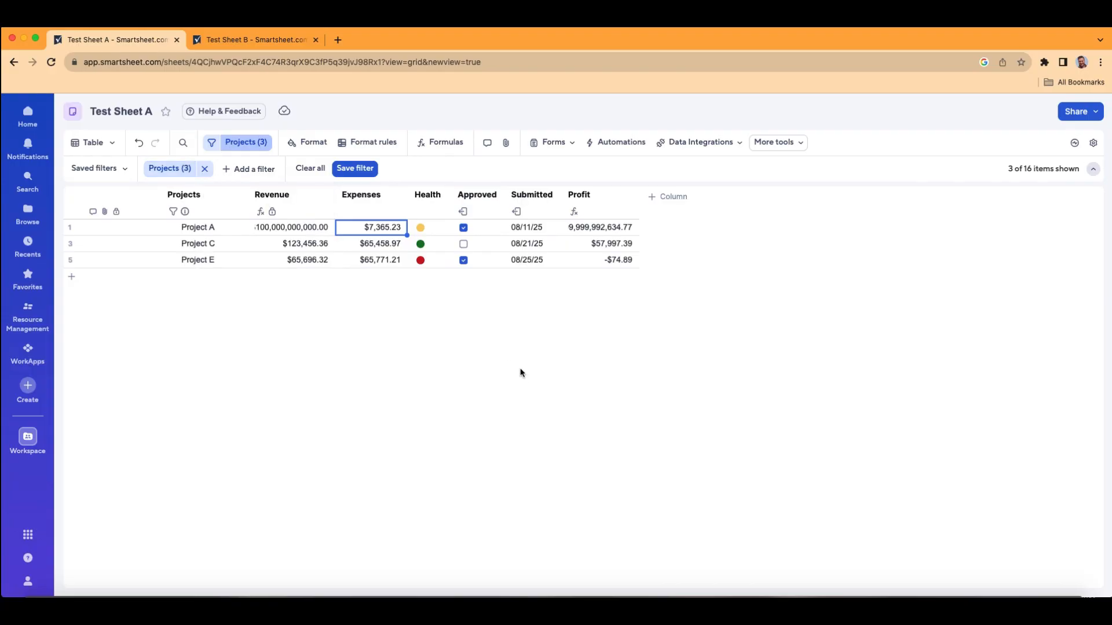
# Step: Save the active filter for Just me, naming it with the owner's first name in possessive form followed by "Personal Filter"
pyautogui.click(362, 172)
pyautogui.write('J')
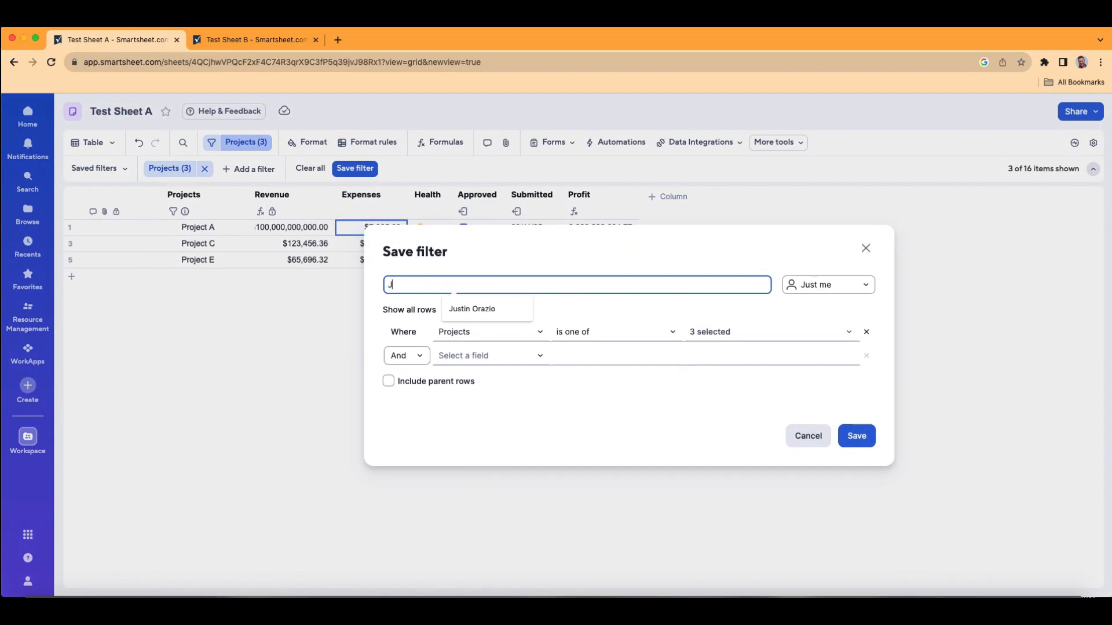
pyautogui.write("ustin's Personal Filter")
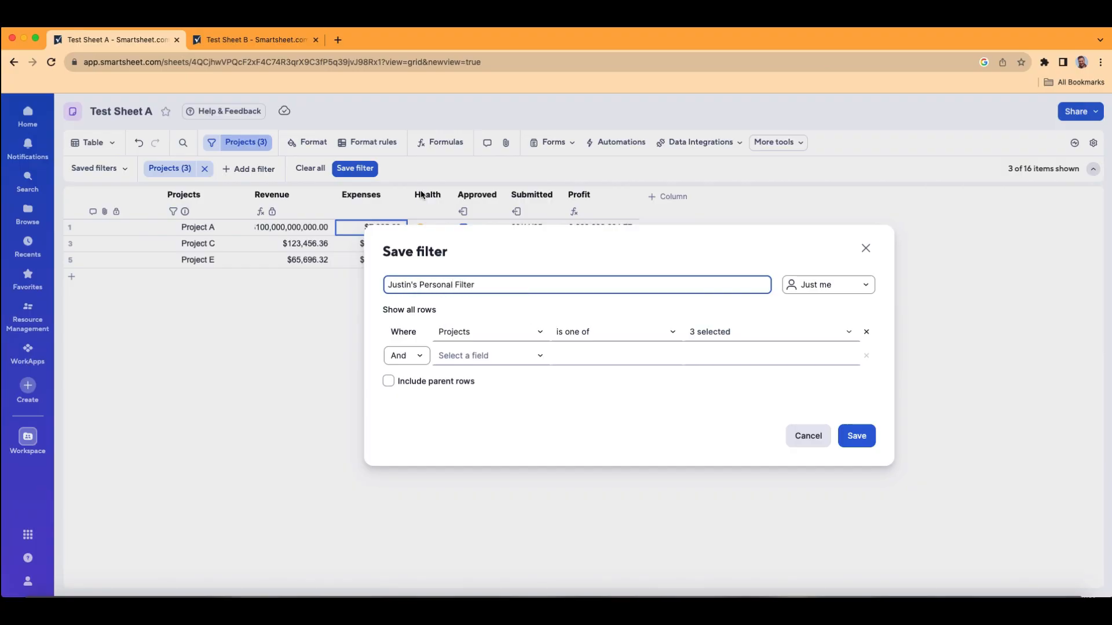
pyautogui.click(867, 286)
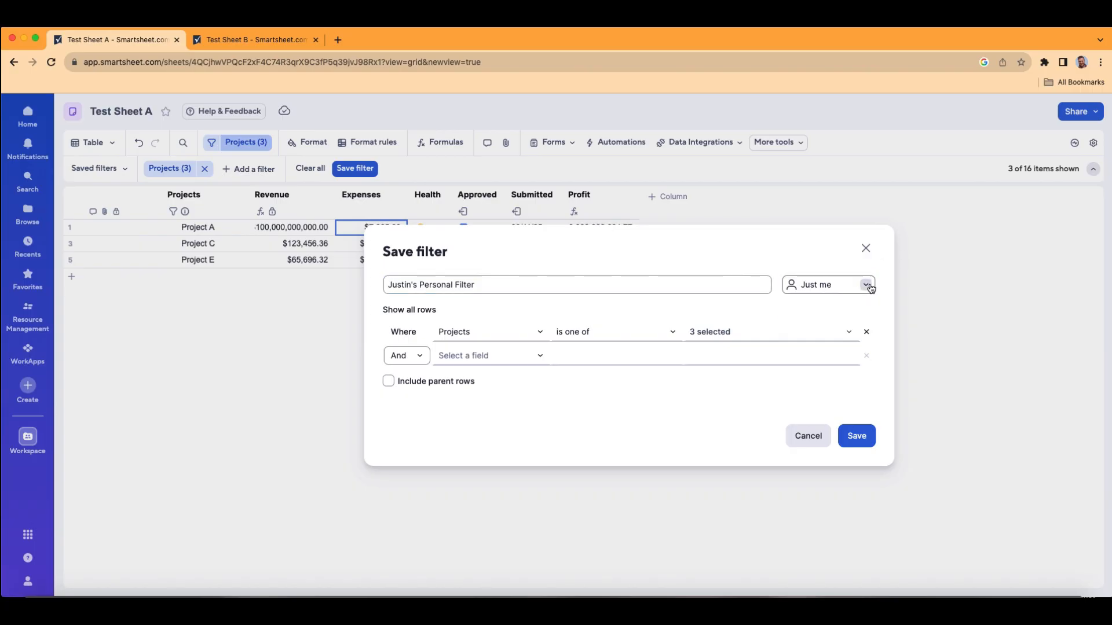
pyautogui.click(819, 255)
pyautogui.click(420, 357)
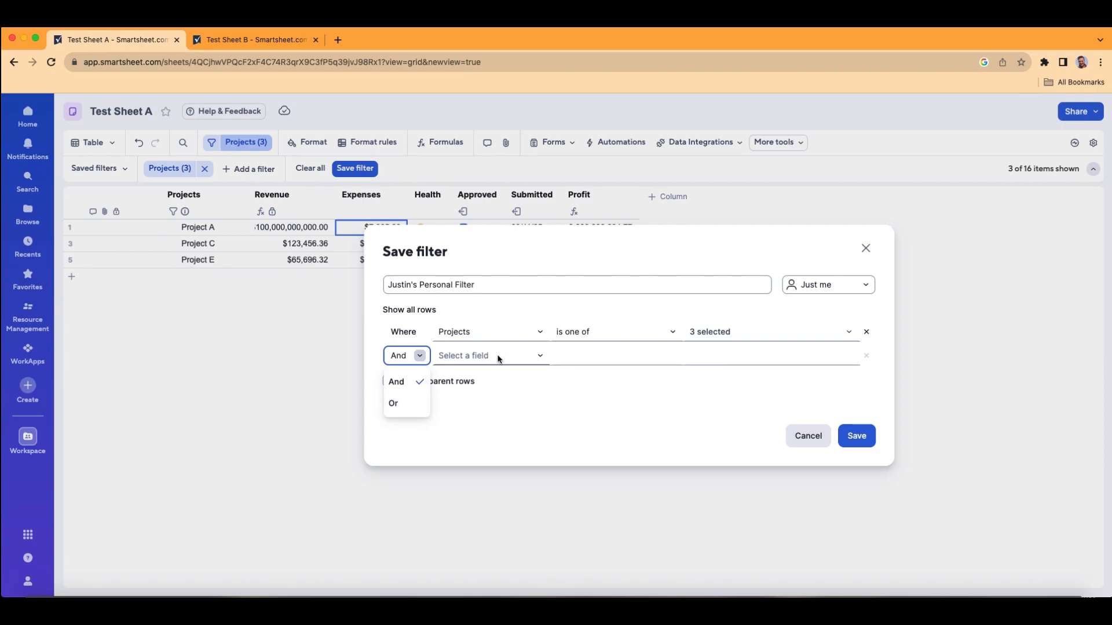
pyautogui.click(867, 443)
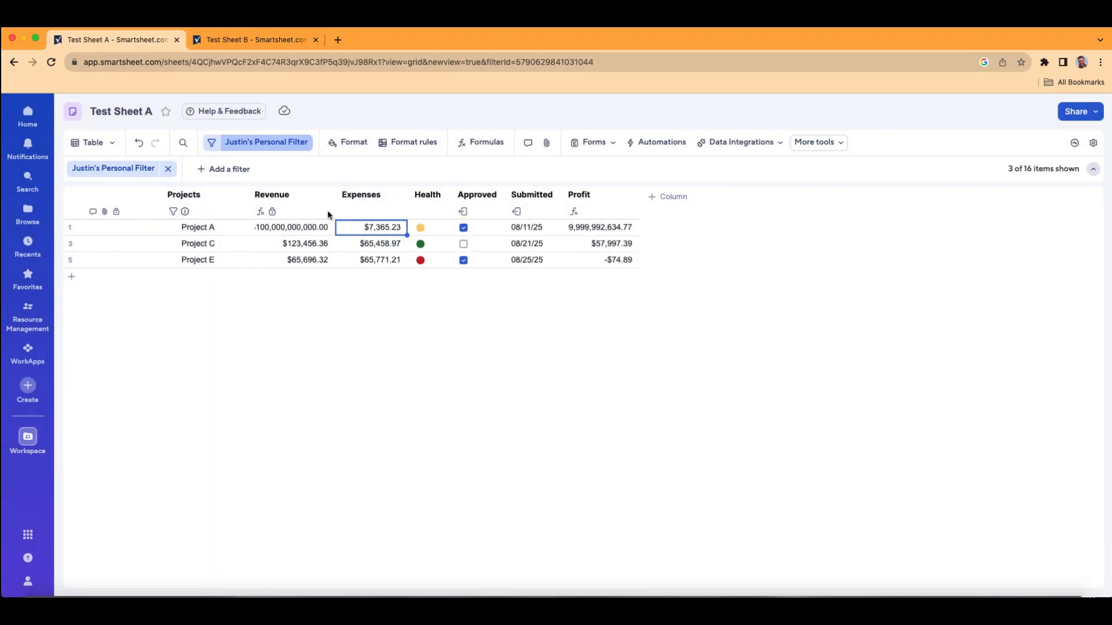
# Step: Toggle the saved personal filter off and on again, and leave it turned off so all rows are listed
pyautogui.click(263, 149)
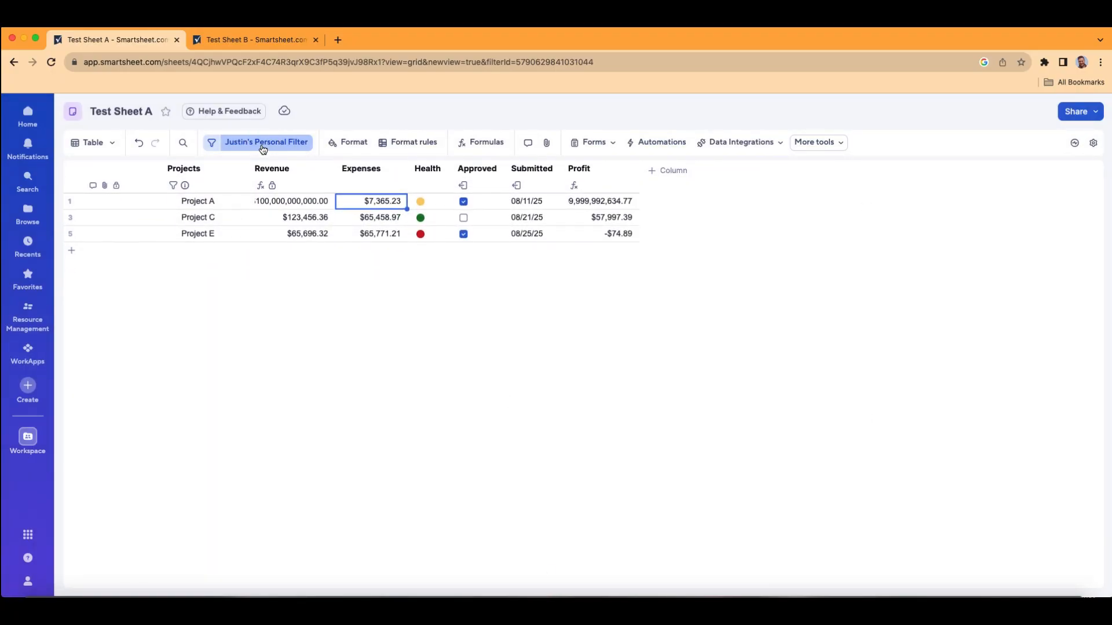
pyautogui.click(212, 144)
pyautogui.click(212, 147)
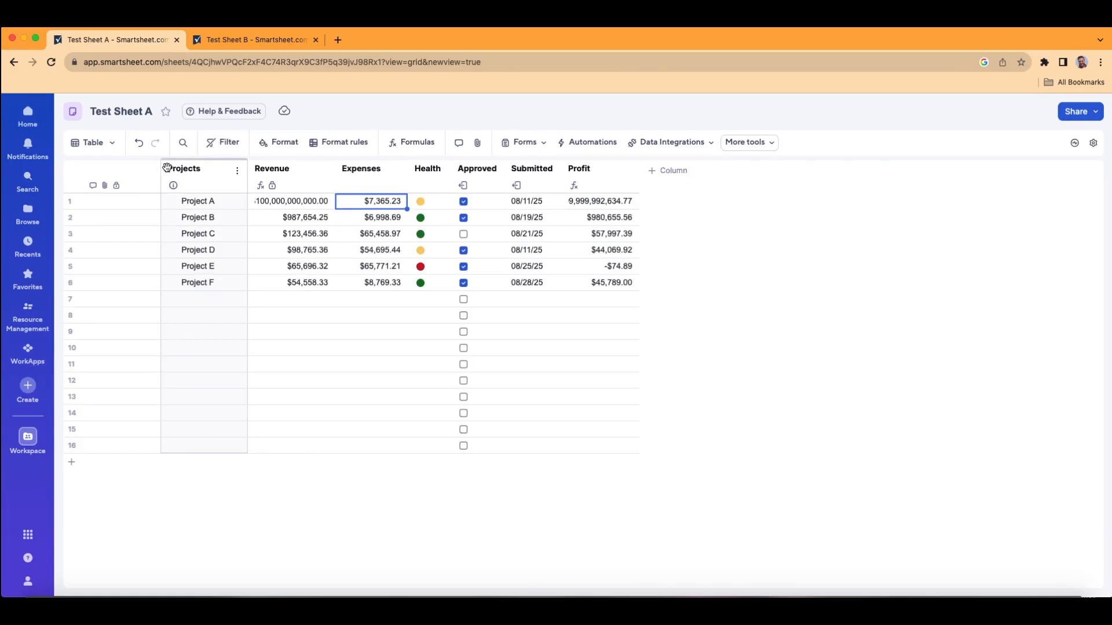
pyautogui.click(222, 148)
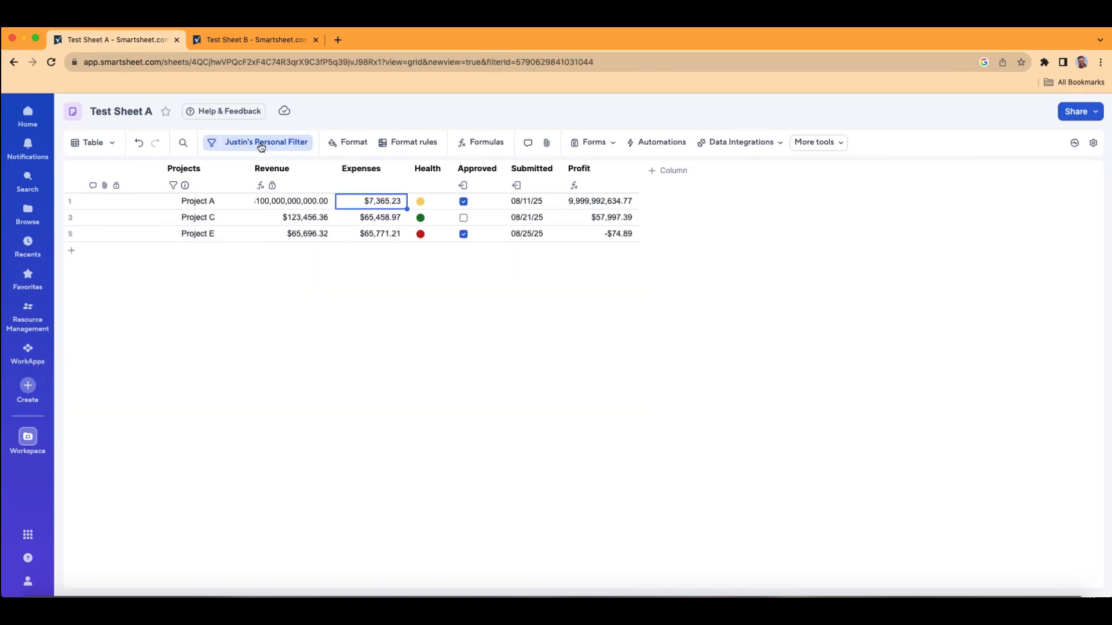
pyautogui.click(230, 148)
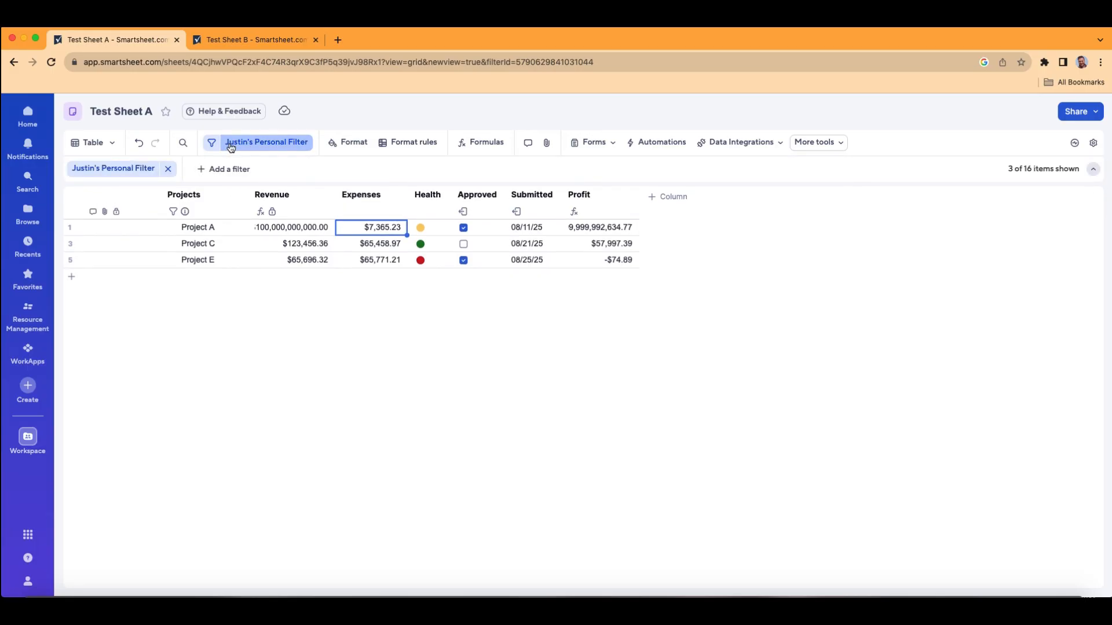
pyautogui.click(105, 172)
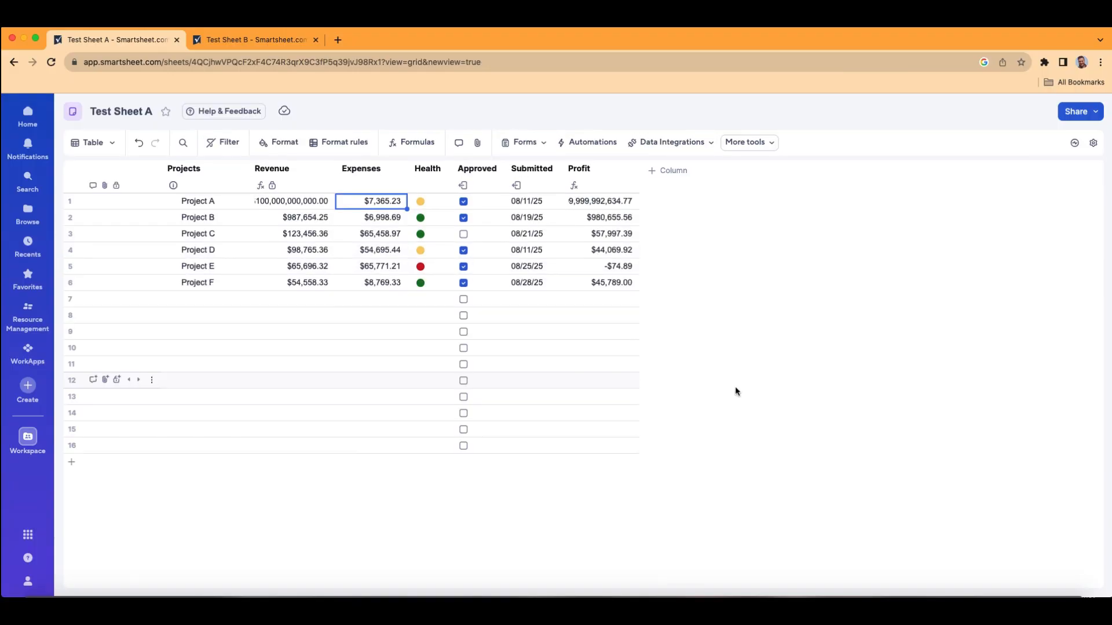
# Step: Start a new column after Profit, named Status, with the Dropdown list column type
pyautogui.click(662, 174)
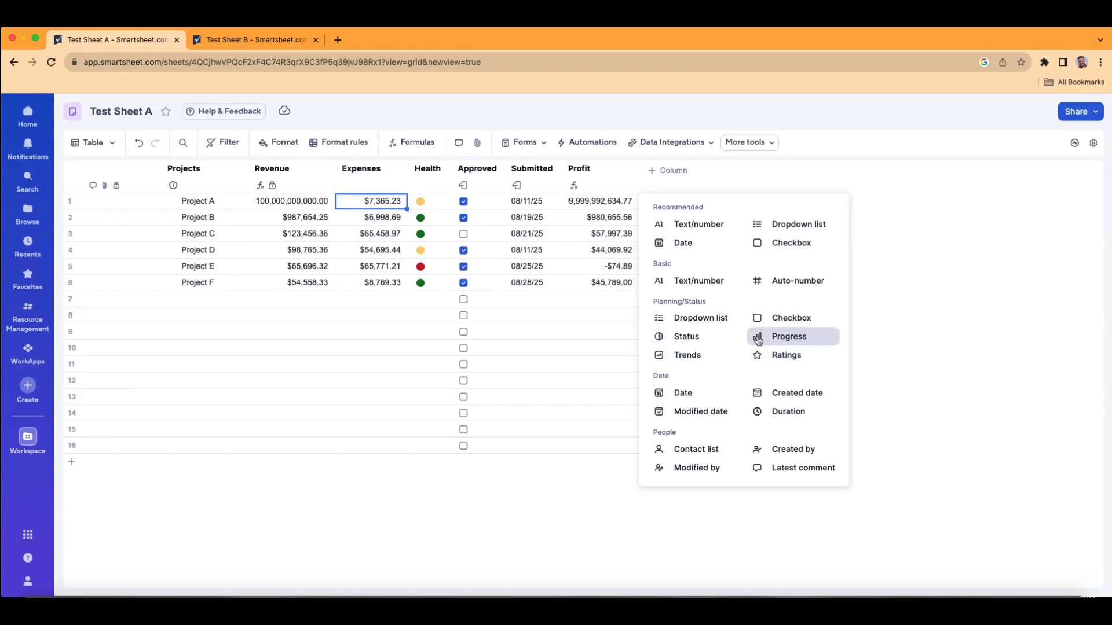
pyautogui.click(715, 325)
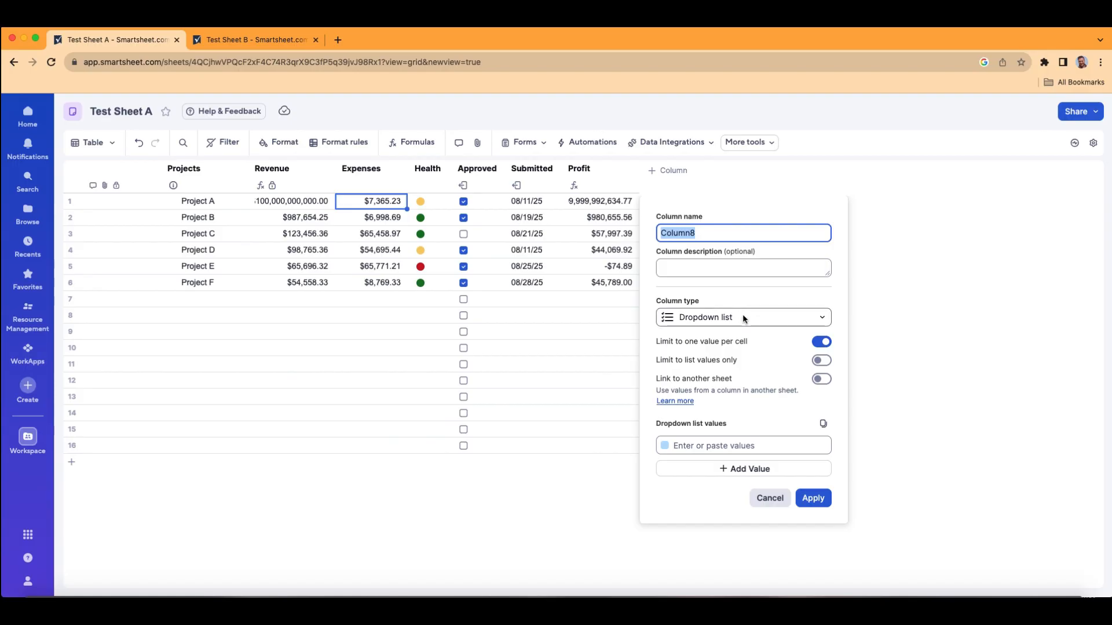
pyautogui.click(734, 238)
pyautogui.doubleClick(734, 237)
pyautogui.write('Status')
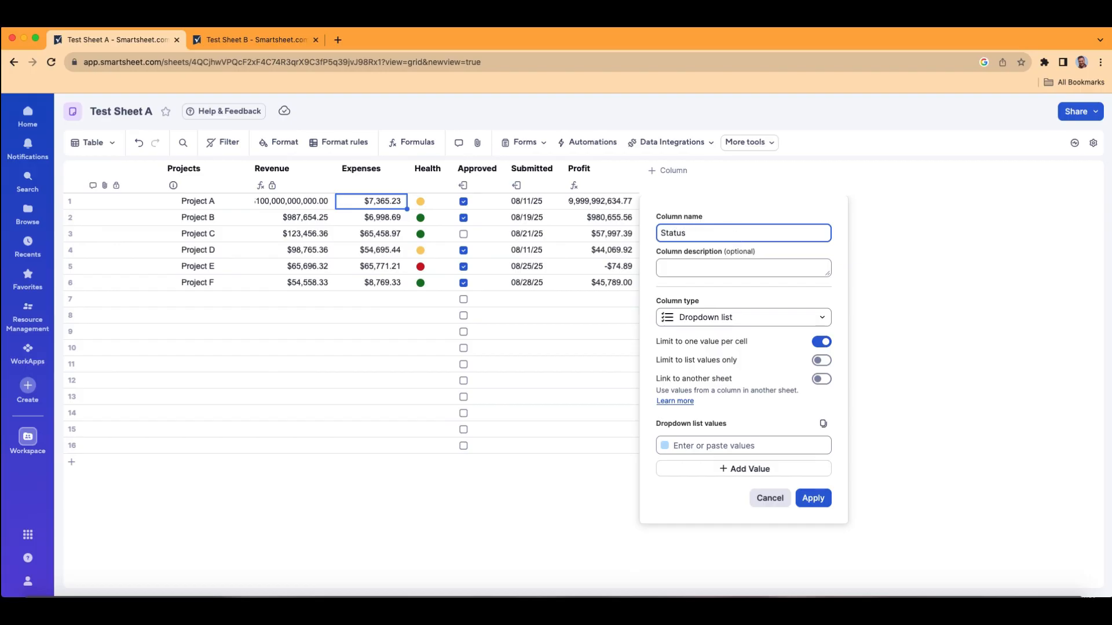
pyautogui.click(826, 320)
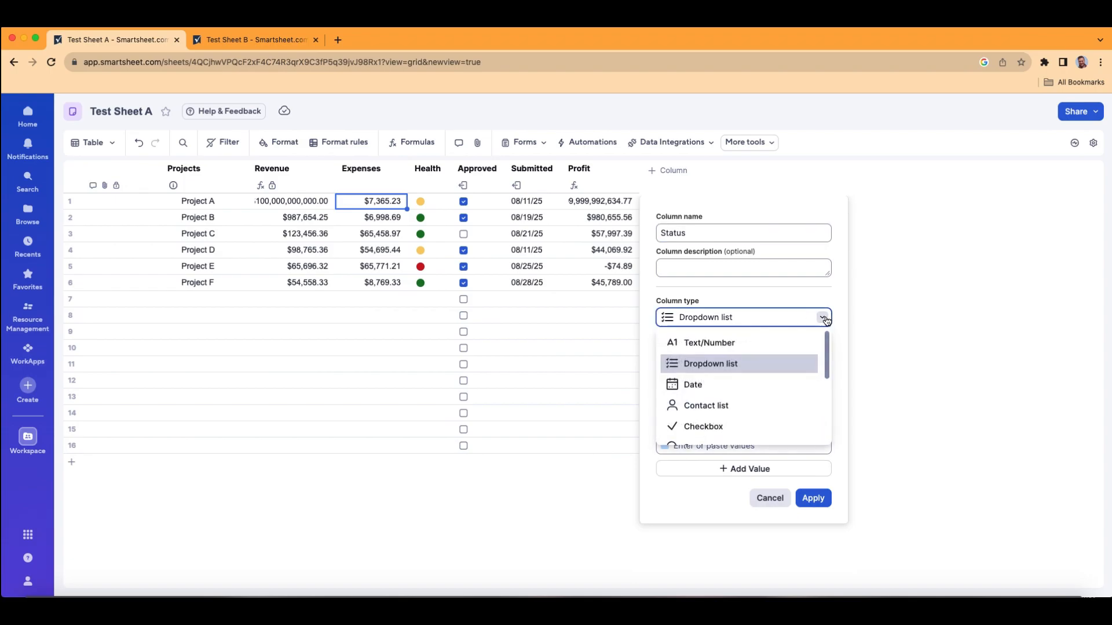
pyautogui.click(771, 367)
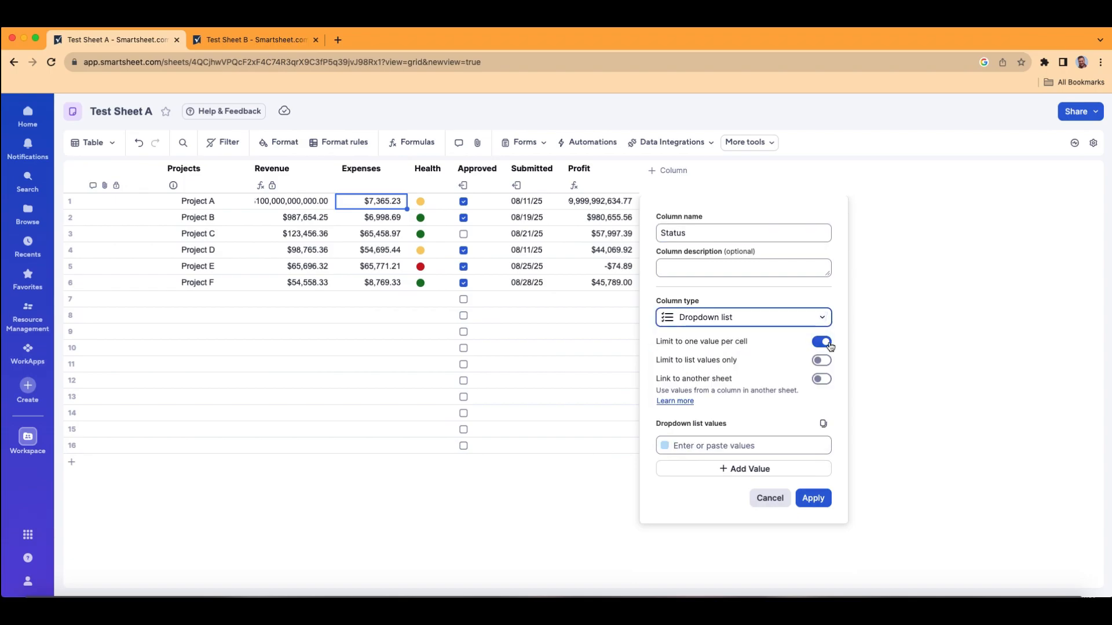
# Step: Enter Pending, Approved, Declined and Cancelled as the dropdown values of the Status column
pyautogui.click(779, 448)
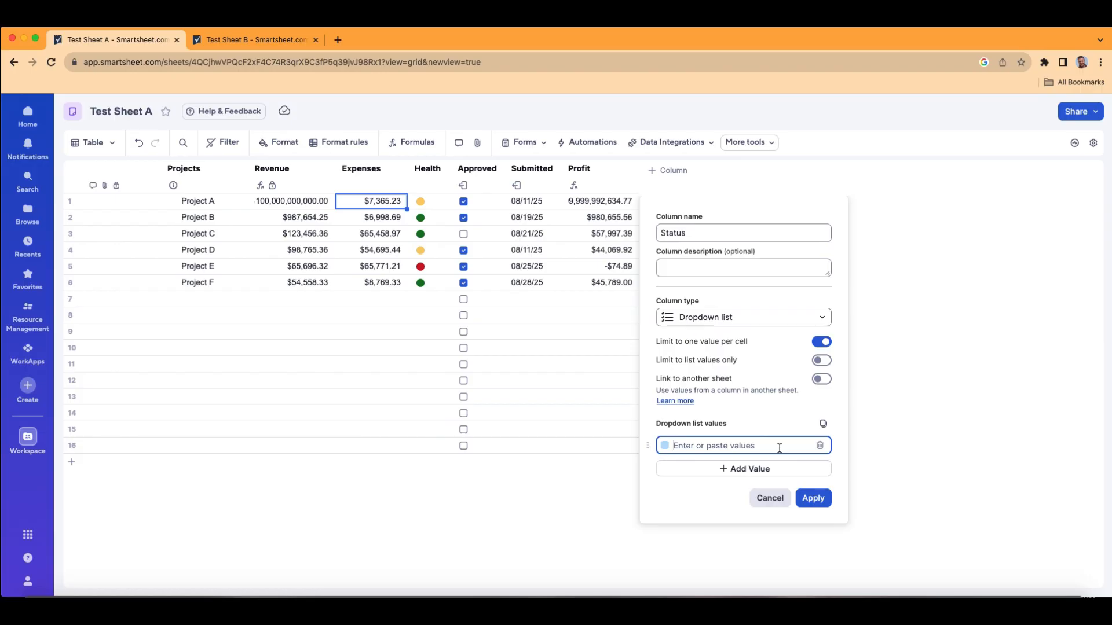
pyautogui.write('Pending')
pyautogui.click(723, 469)
pyautogui.write('Approved')
pyautogui.click(707, 494)
pyautogui.write('Declined')
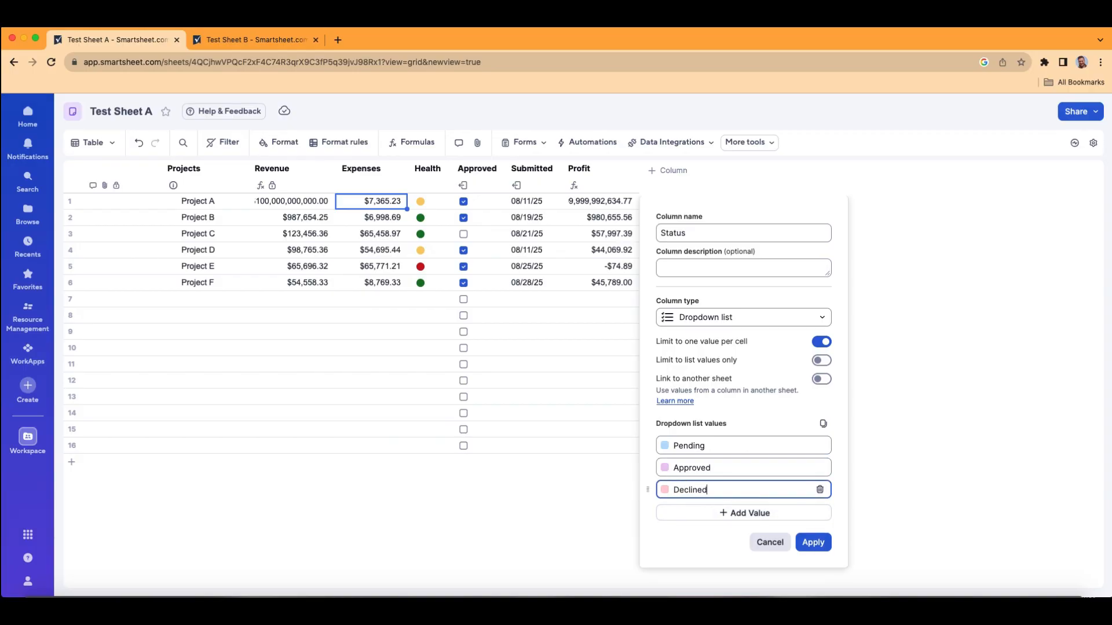
pyautogui.click(718, 513)
pyautogui.write('Ca')
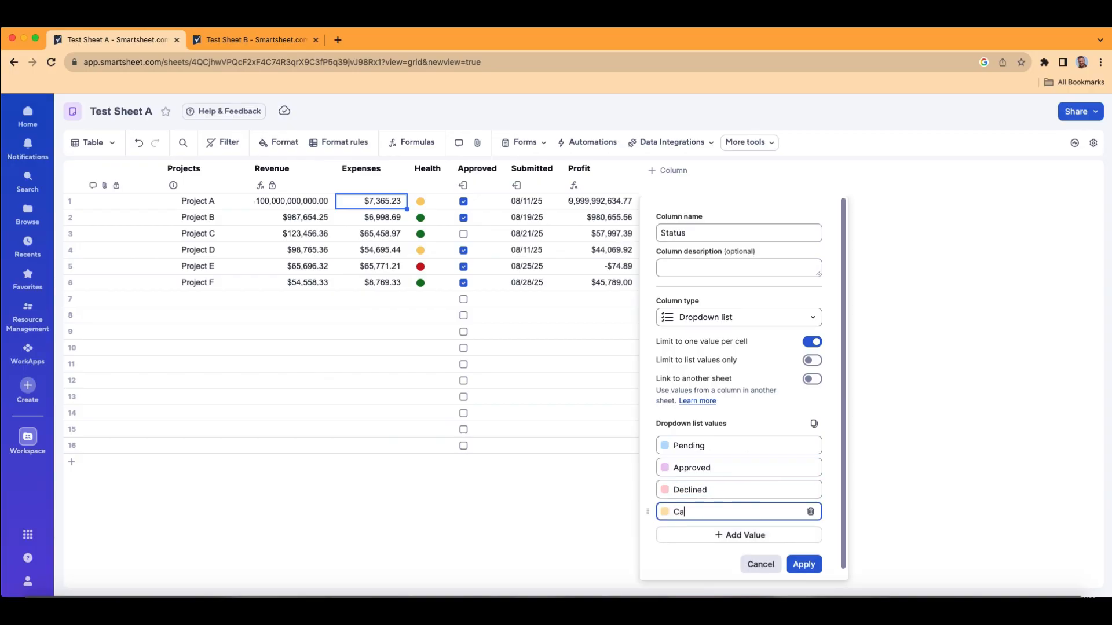
pyautogui.write('ncelled')
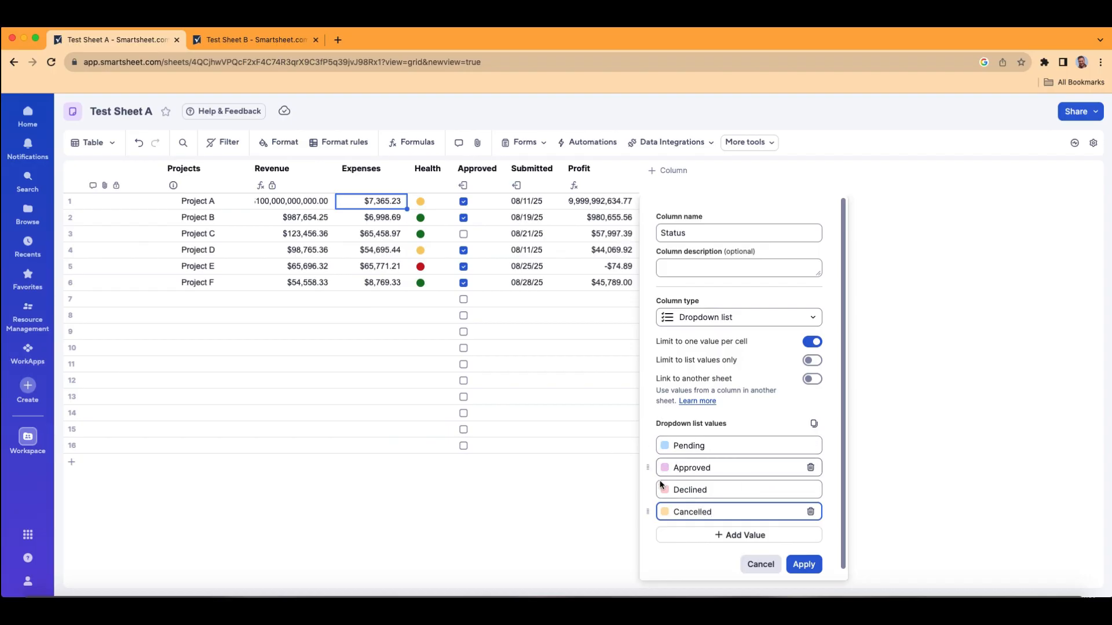
# Step: Color the Status values yellow for Pending, green for Approved, light red for Declined and gray for Cancelled, and apply the new column
pyautogui.click(665, 447)
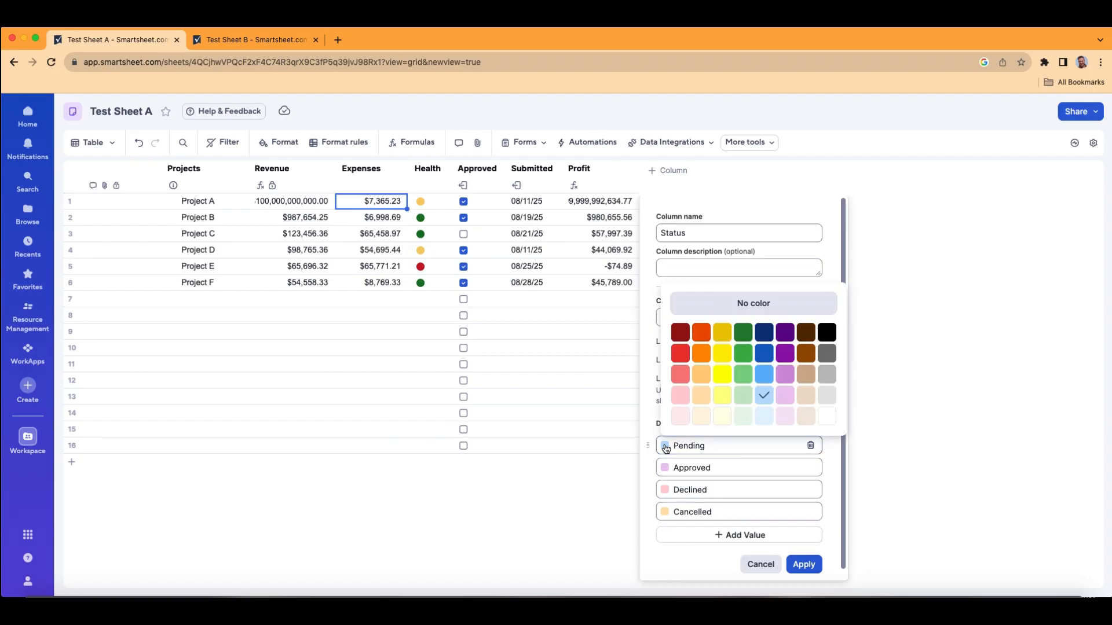
pyautogui.click(723, 354)
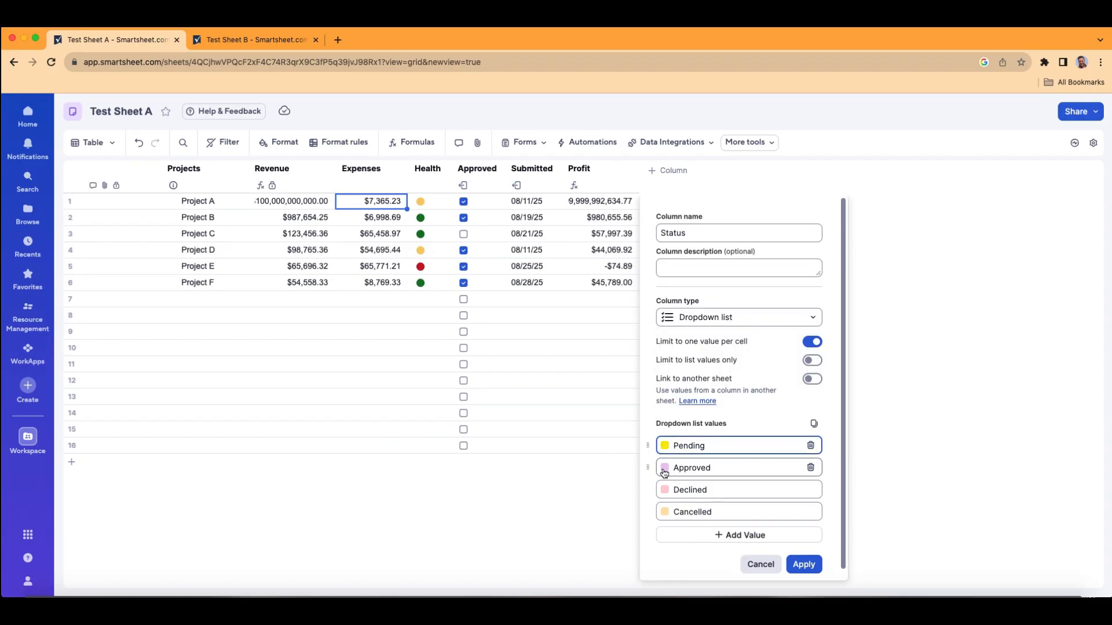
pyautogui.click(665, 468)
pyautogui.click(750, 381)
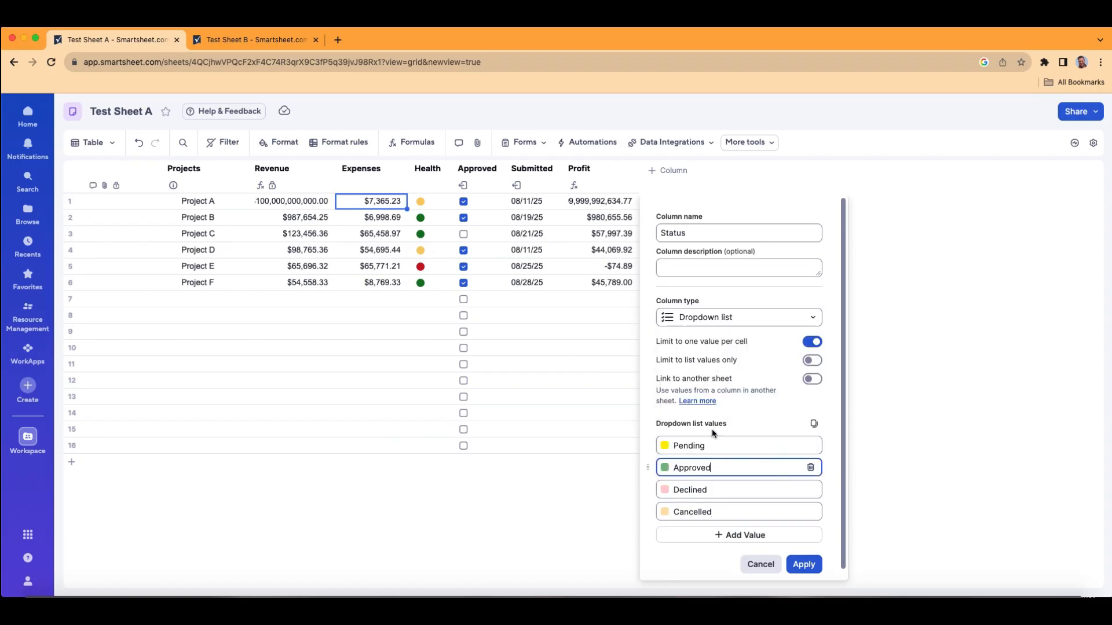
pyautogui.click(665, 490)
pyautogui.click(675, 414)
pyautogui.click(665, 512)
pyautogui.click(827, 458)
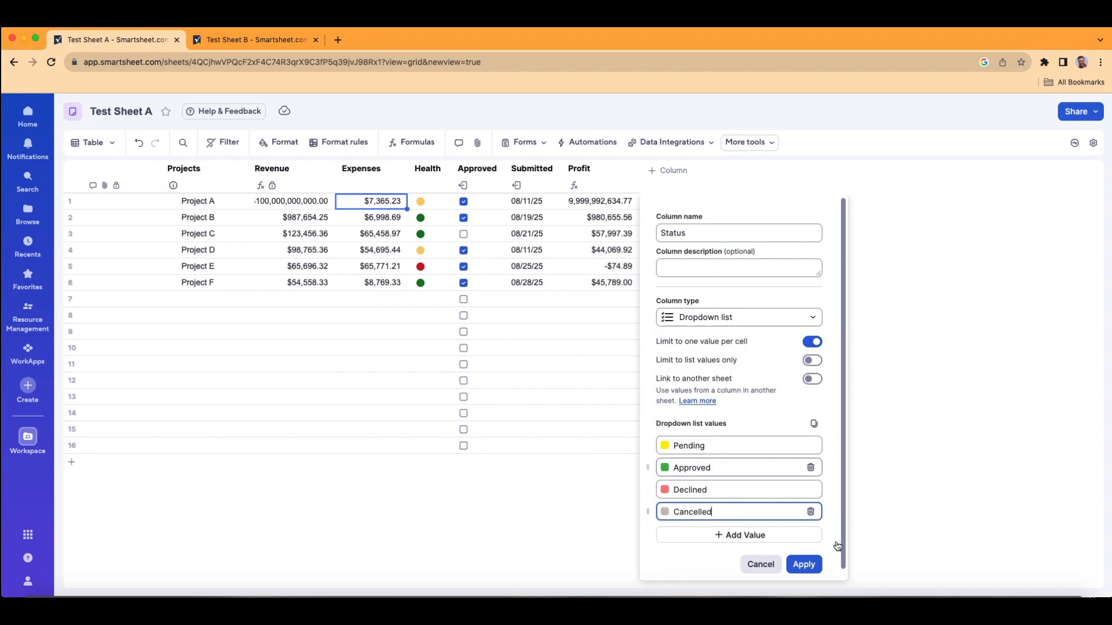
pyautogui.click(804, 565)
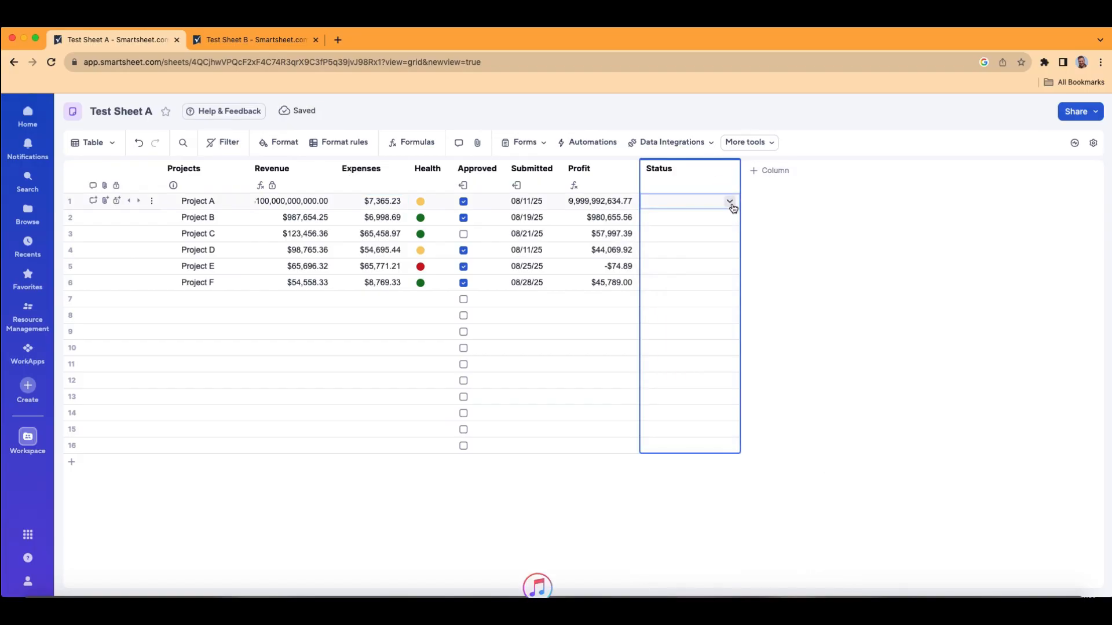
# Step: Set the Status of Project A to Pending, Project B to Approved, Project C to Declined and Project D to Cancelled
pyautogui.click(730, 202)
pyautogui.click(729, 203)
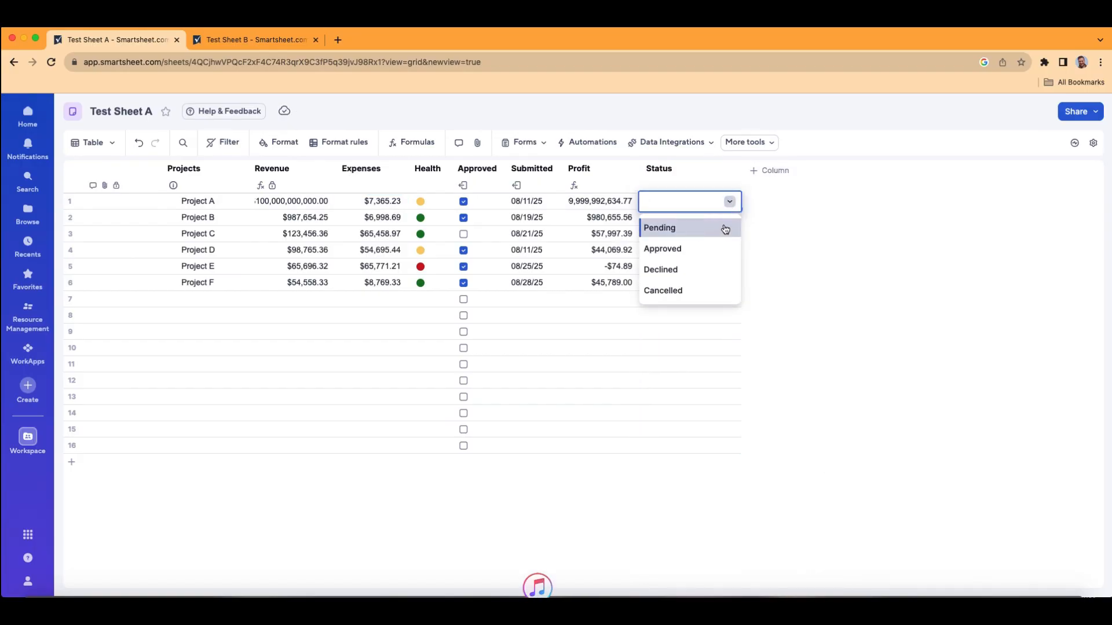
pyautogui.click(720, 226)
pyautogui.click(732, 222)
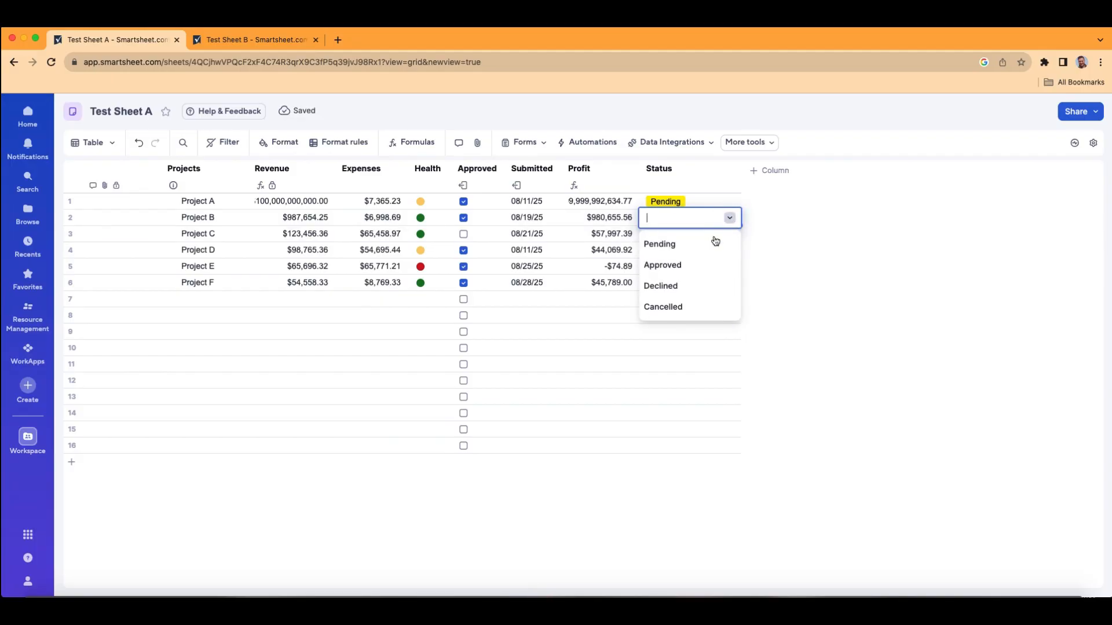
pyautogui.click(707, 264)
pyautogui.click(730, 234)
pyautogui.click(730, 235)
pyautogui.click(704, 301)
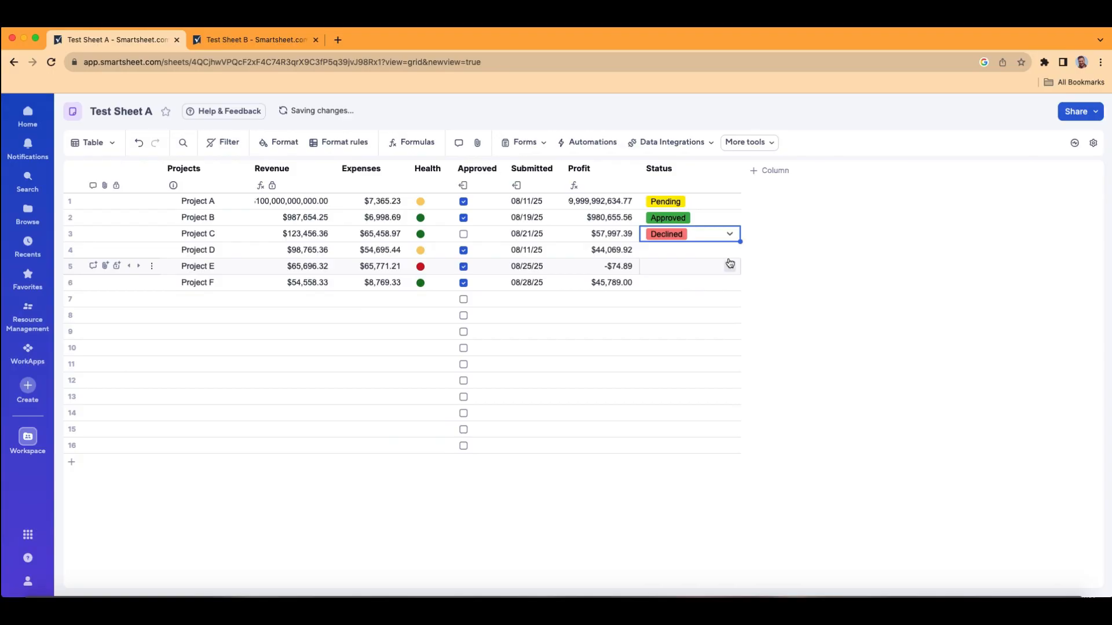
pyautogui.click(724, 253)
pyautogui.click(707, 341)
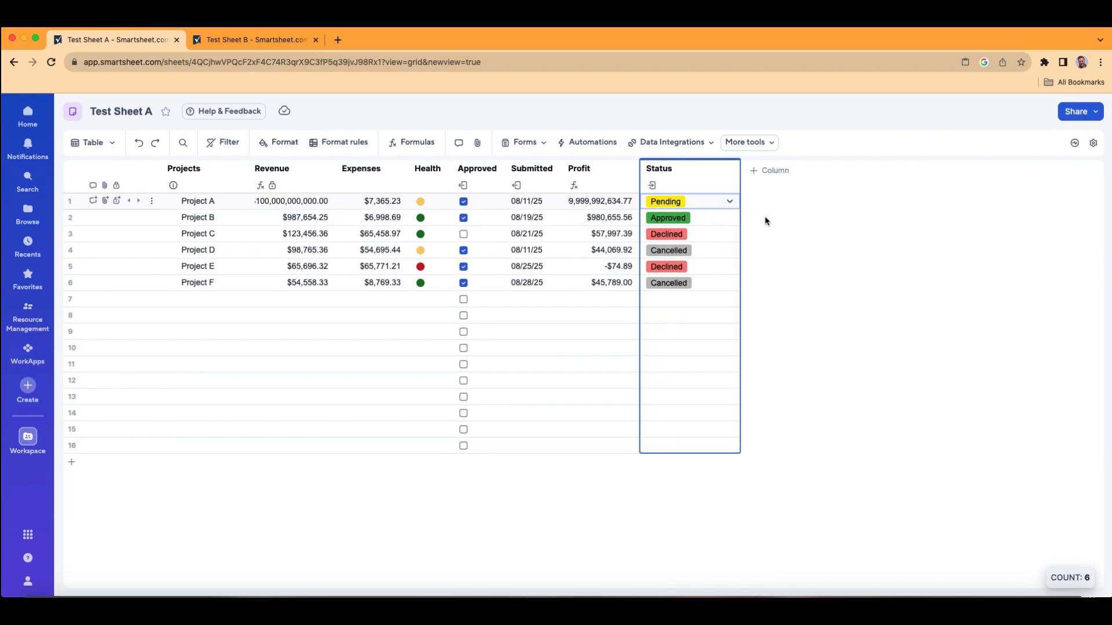
# Step: Clear the Status values of Projects A through F in Test Sheet A
pyautogui.moveTo(698, 201); pyautogui.dragTo(699, 292)
pyautogui.press('Delete')
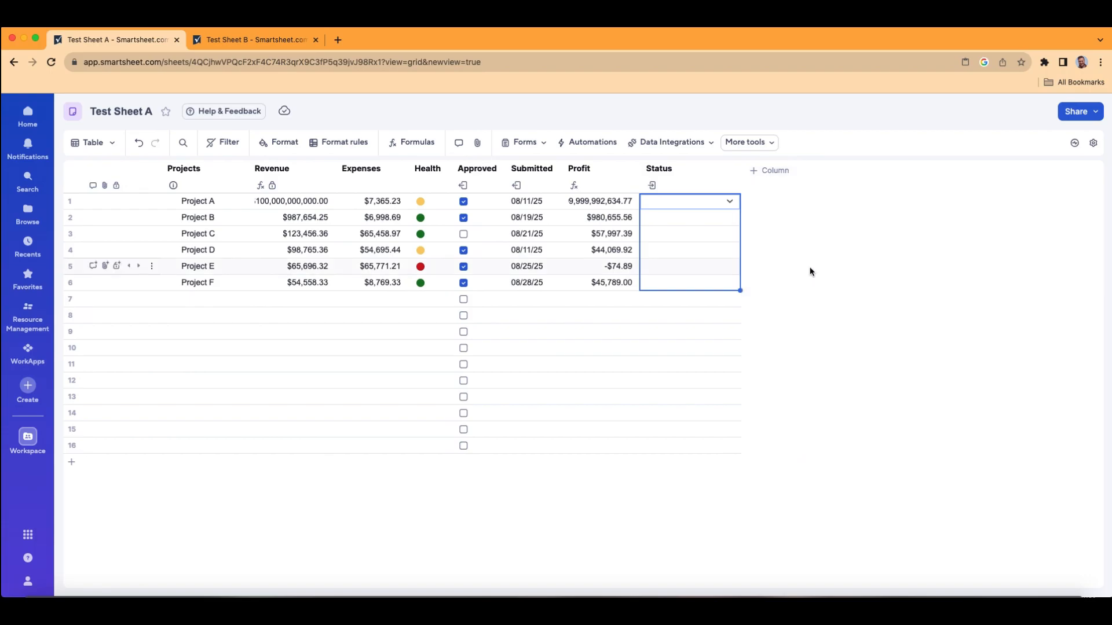
# Step: Examine the Status cells and the Status column's dropdown values in Test Sheet B, leaving the column properties unchanged
pyautogui.click(281, 40)
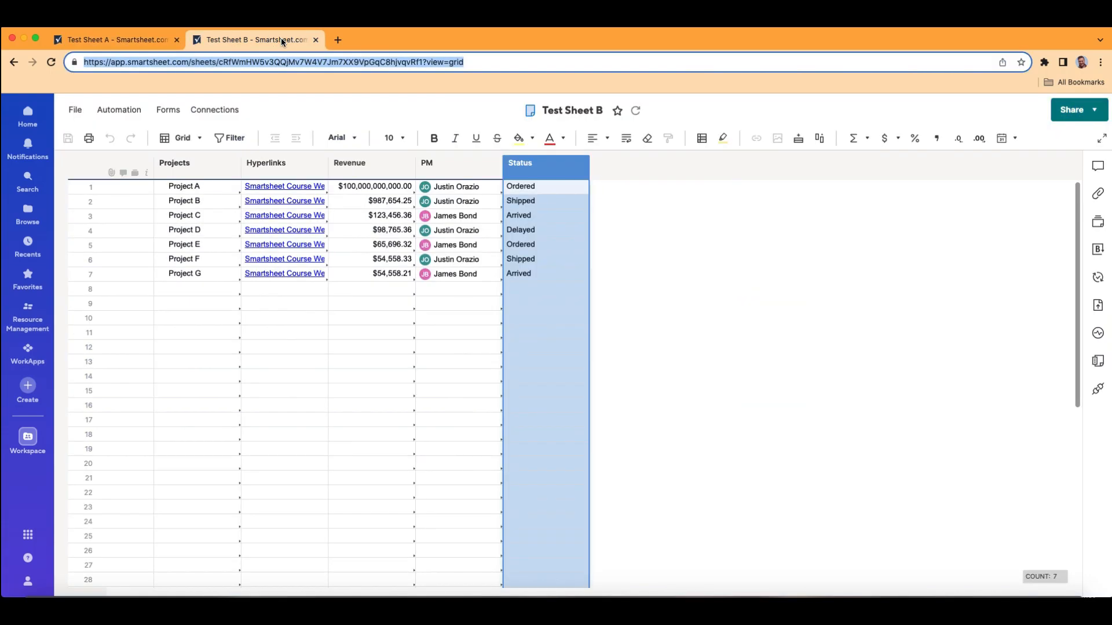
pyautogui.click(569, 184)
pyautogui.click(561, 201)
pyautogui.click(561, 214)
pyautogui.click(560, 231)
pyautogui.click(553, 165)
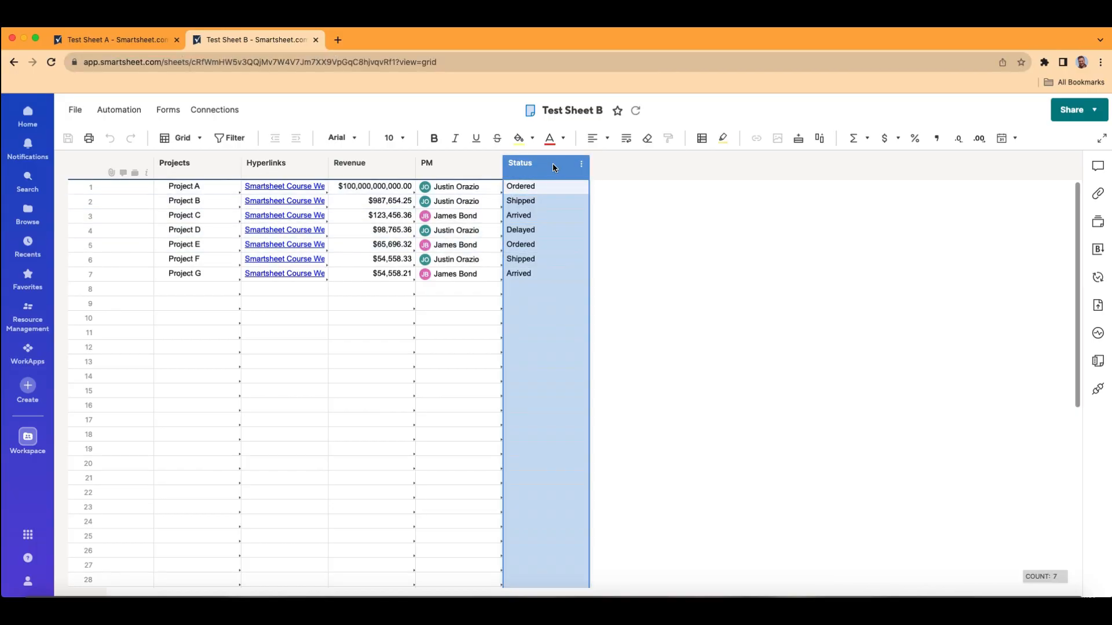
pyautogui.doubleClick(553, 163)
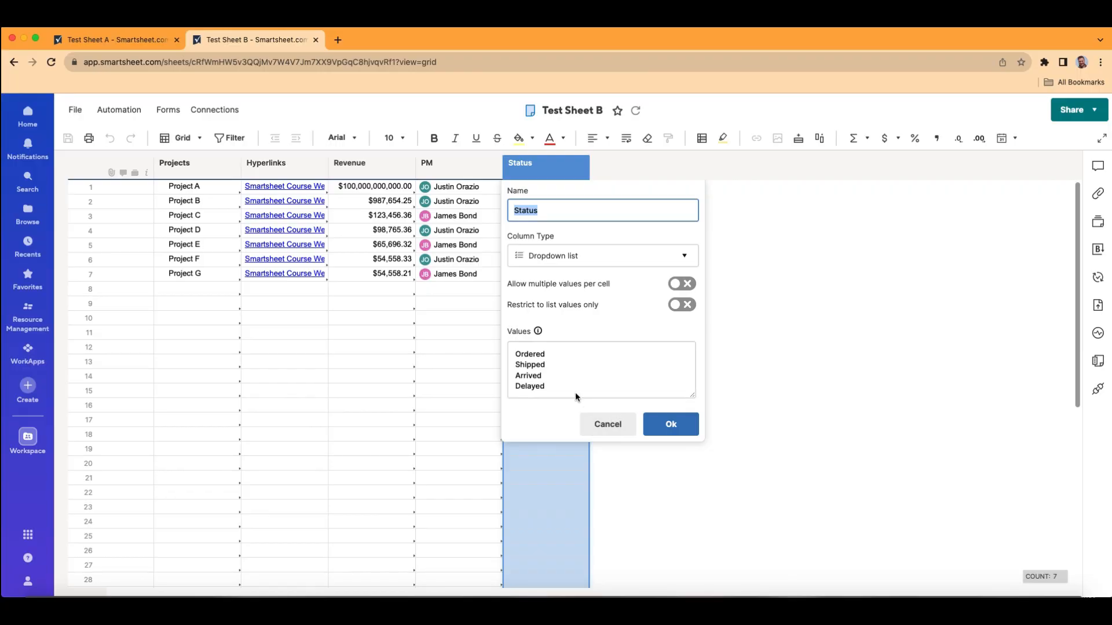
pyautogui.click(607, 426)
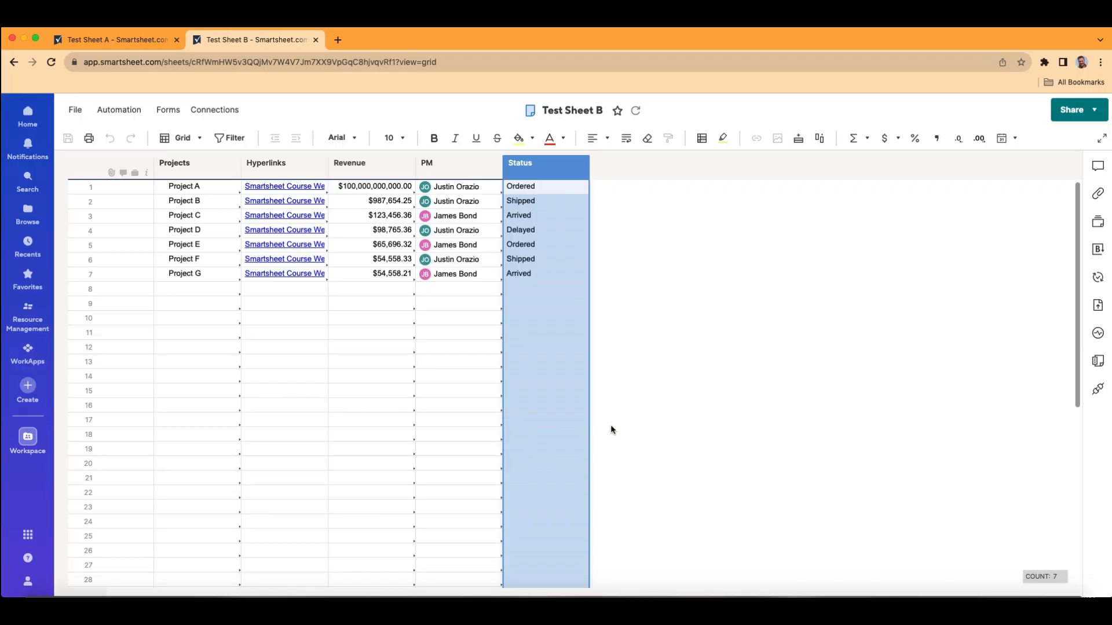
# Step: Return to Test Sheet A and check which dropdown options Project A's Status cell offers
pyautogui.click(105, 37)
pyautogui.click(731, 204)
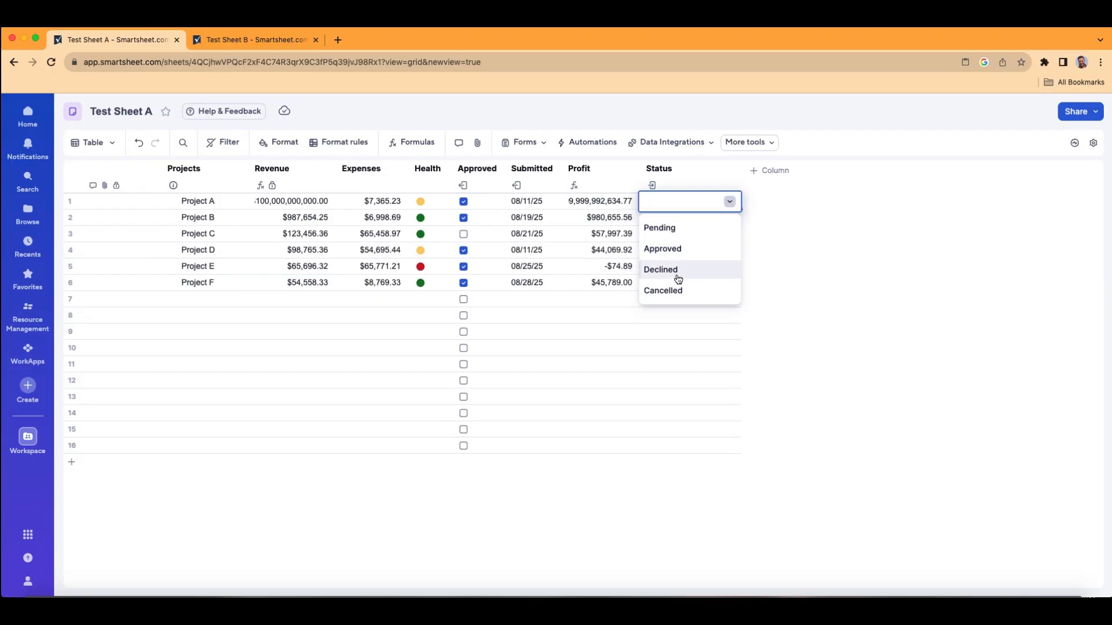
pyautogui.click(789, 249)
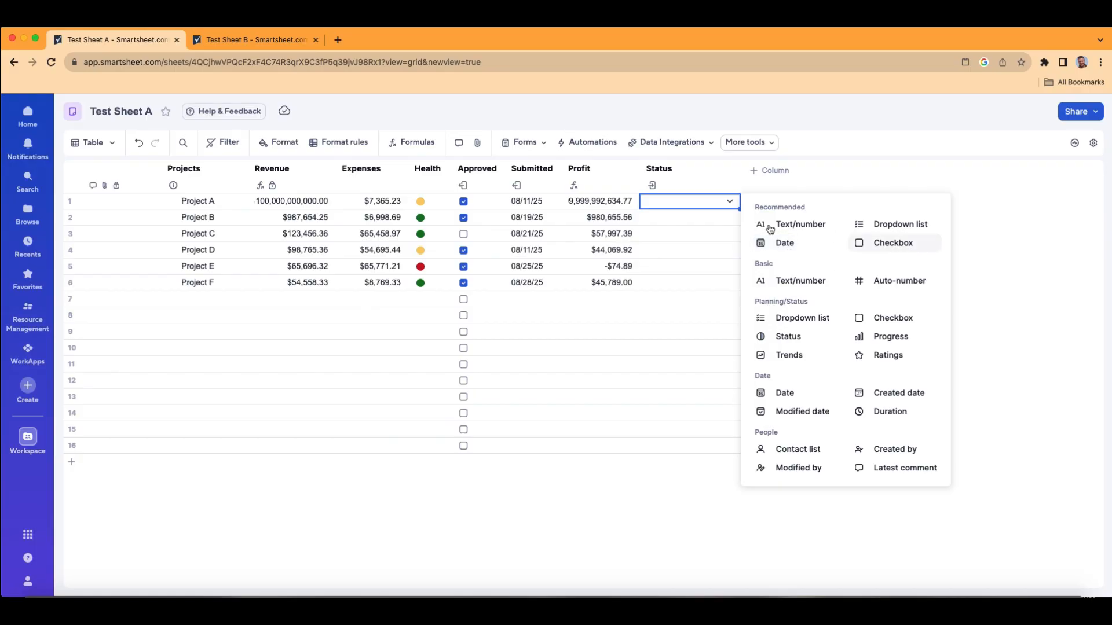
# Step: Open the Status column's properties in Test Sheet A and toggle Link to another sheet off and on, leaving it on
pyautogui.click(681, 172)
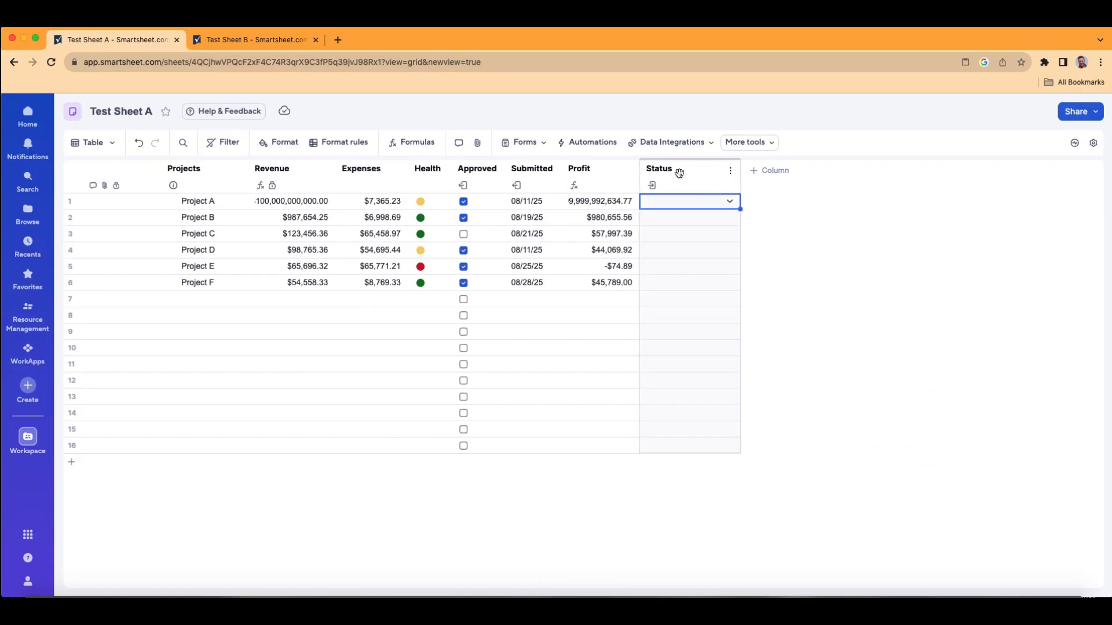
pyautogui.click(730, 171)
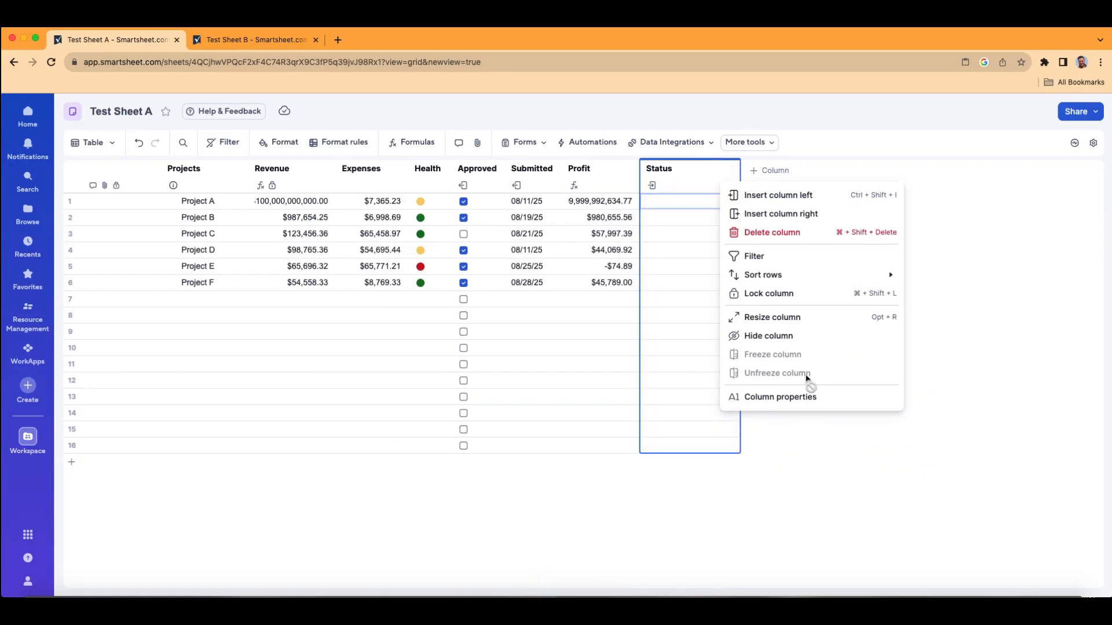
pyautogui.click(666, 169)
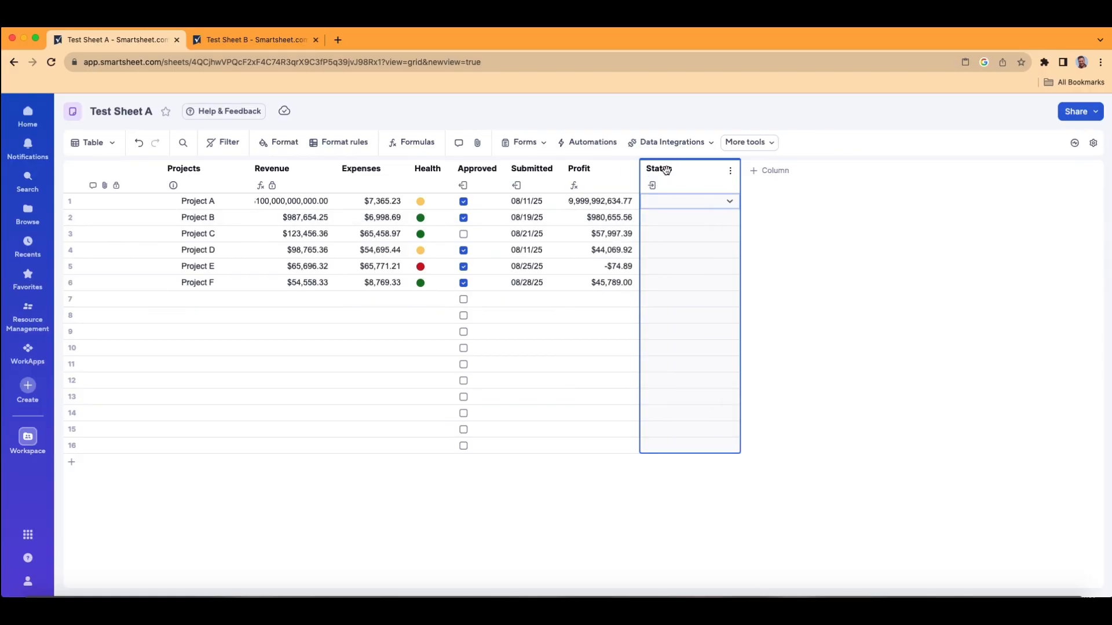
pyautogui.doubleClick(666, 170)
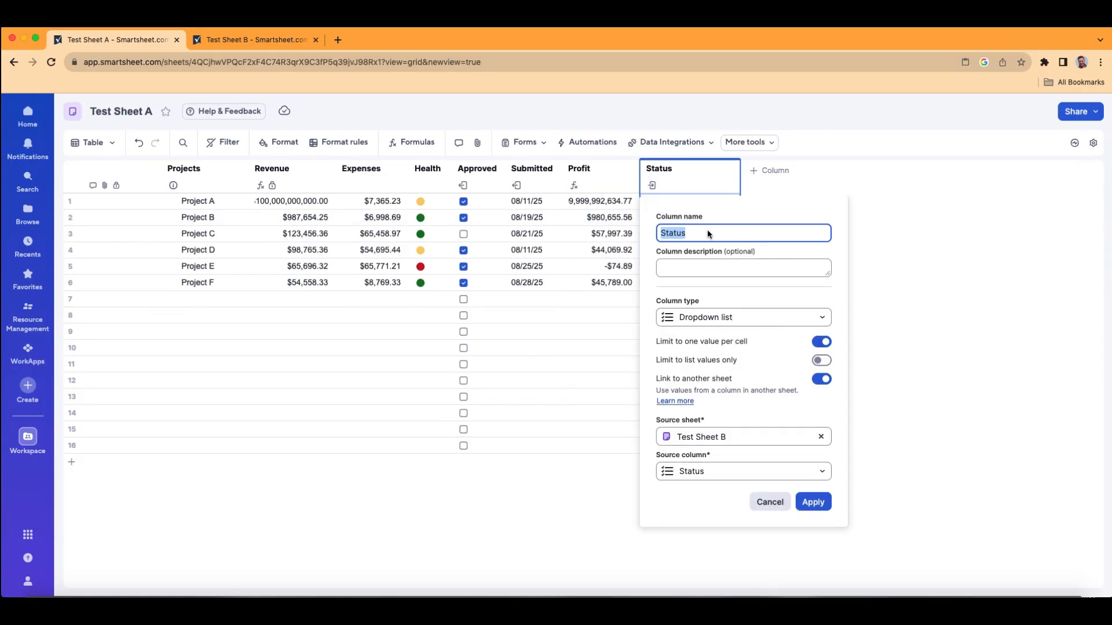
pyautogui.click(825, 379)
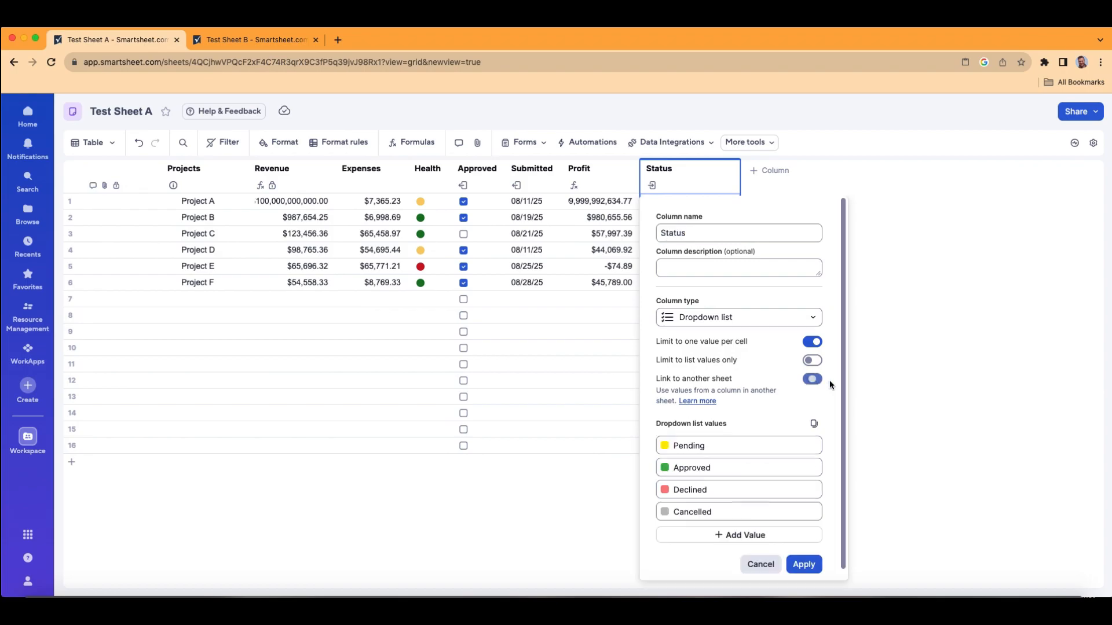
pyautogui.click(813, 380)
pyautogui.click(815, 380)
pyautogui.click(813, 380)
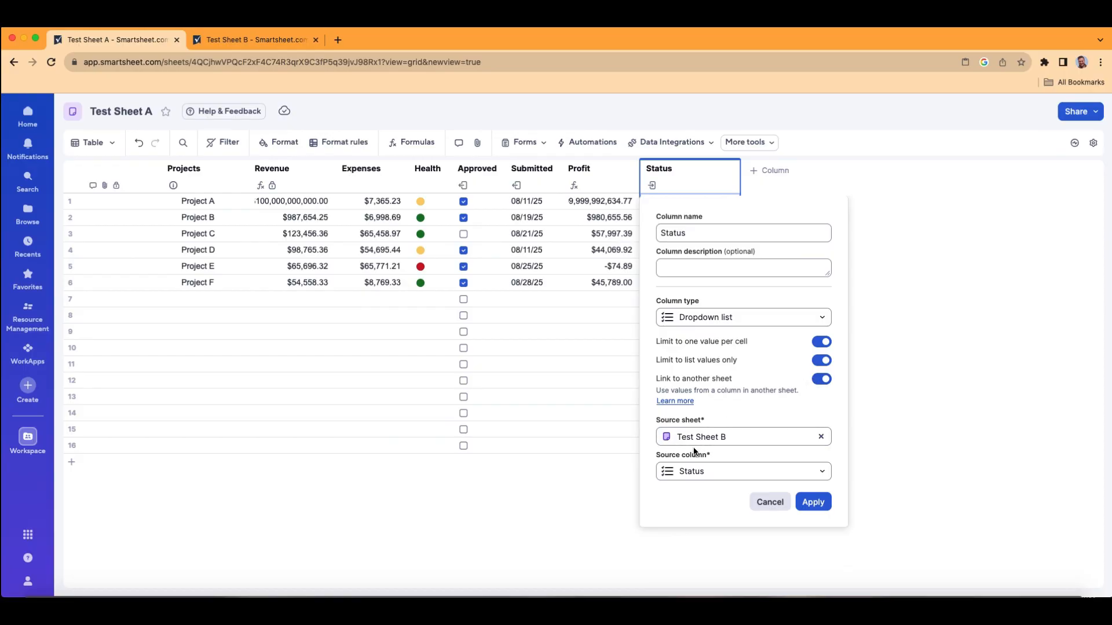
# Step: Clear the Status column's source sheet and link it again using the web address of Test Sheet B
pyautogui.click(820, 437)
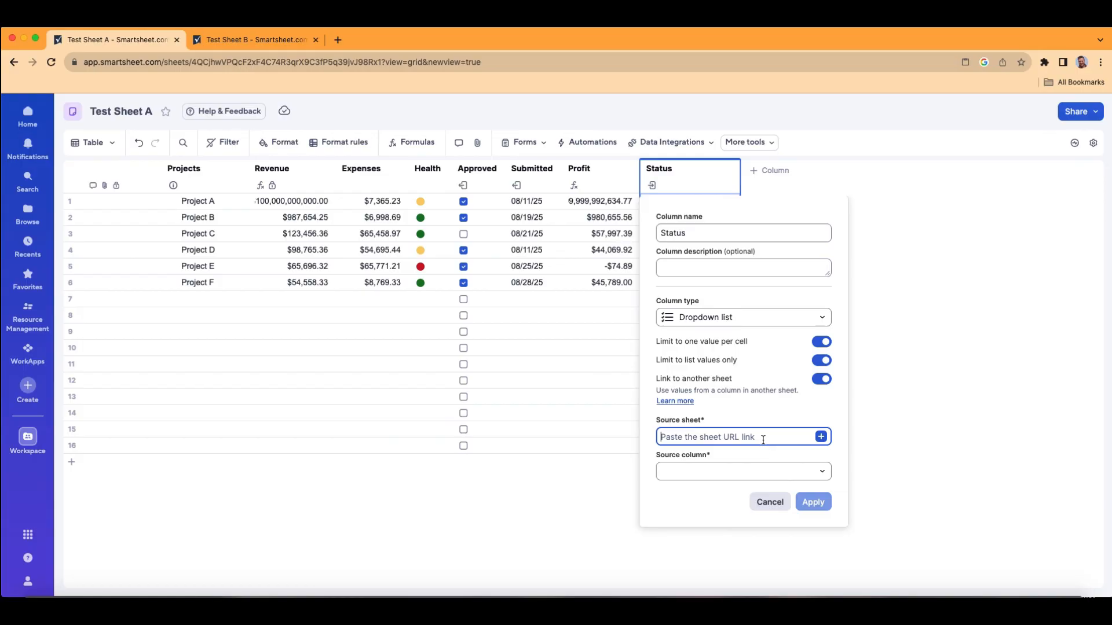
pyautogui.click(249, 40)
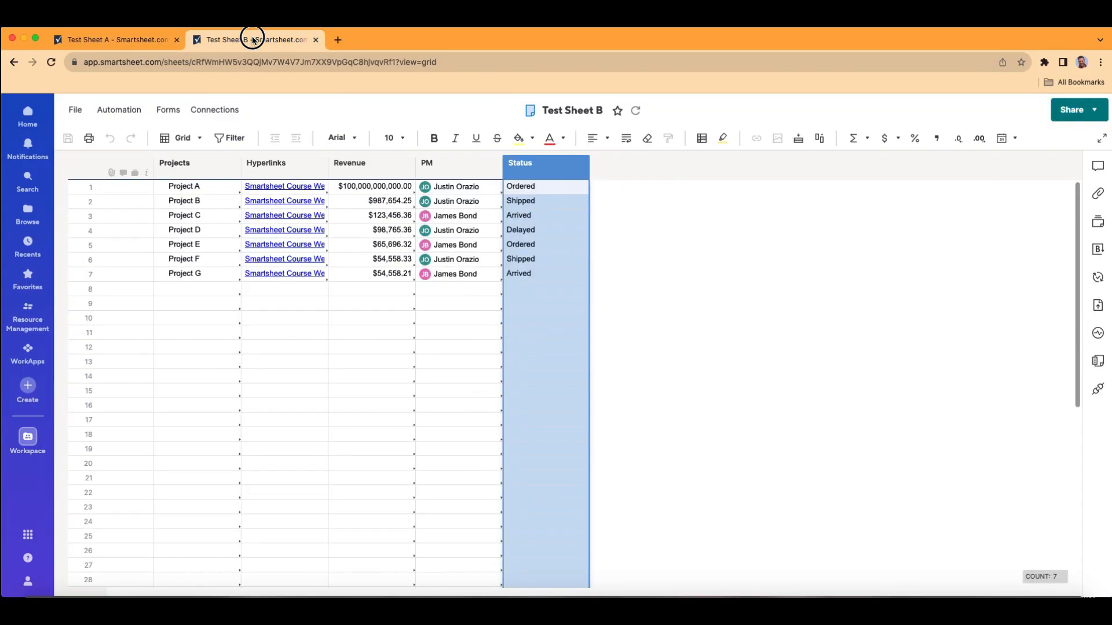
pyautogui.click(489, 62)
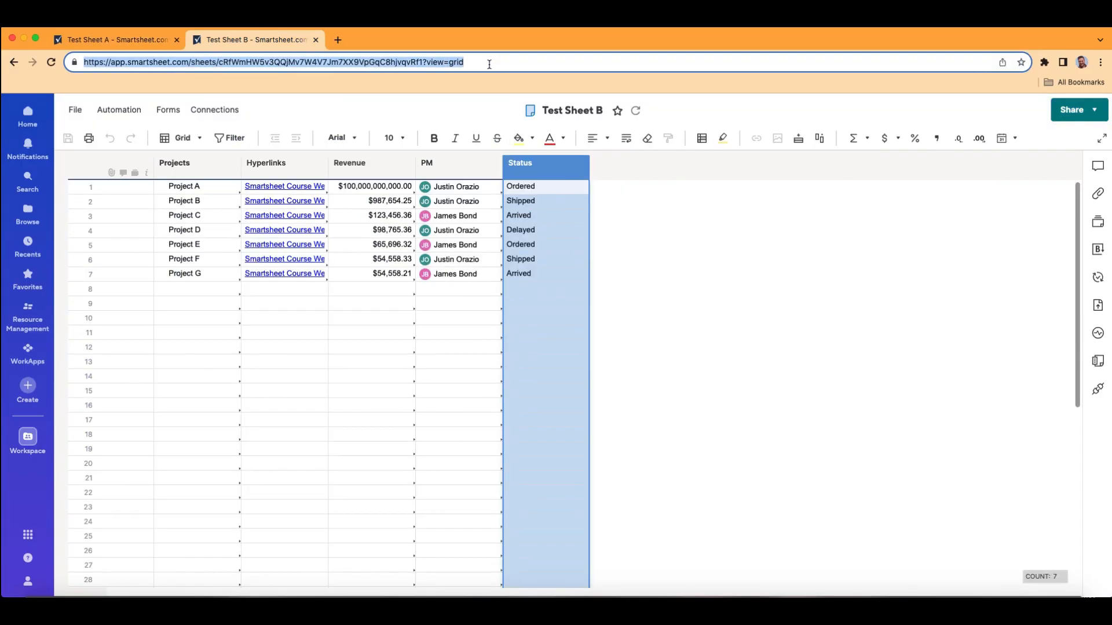
pyautogui.click(105, 40)
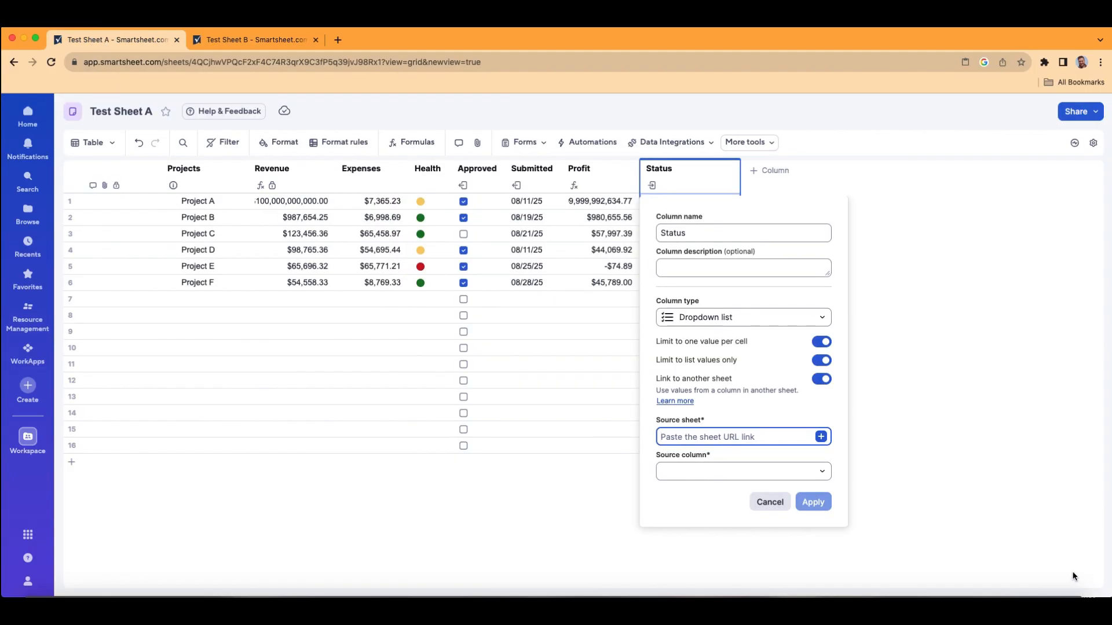
pyautogui.click(770, 438)
pyautogui.press('super+v')
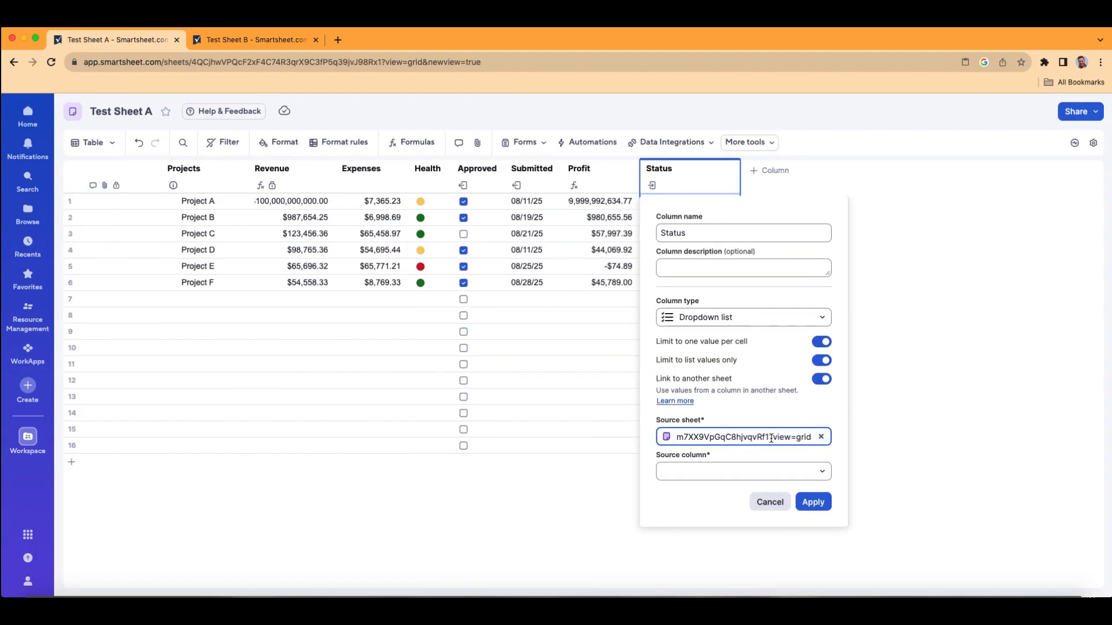
# Step: Compare the source column choices with the columns in Test Sheet B and choose Status as the source column
pyautogui.click(823, 472)
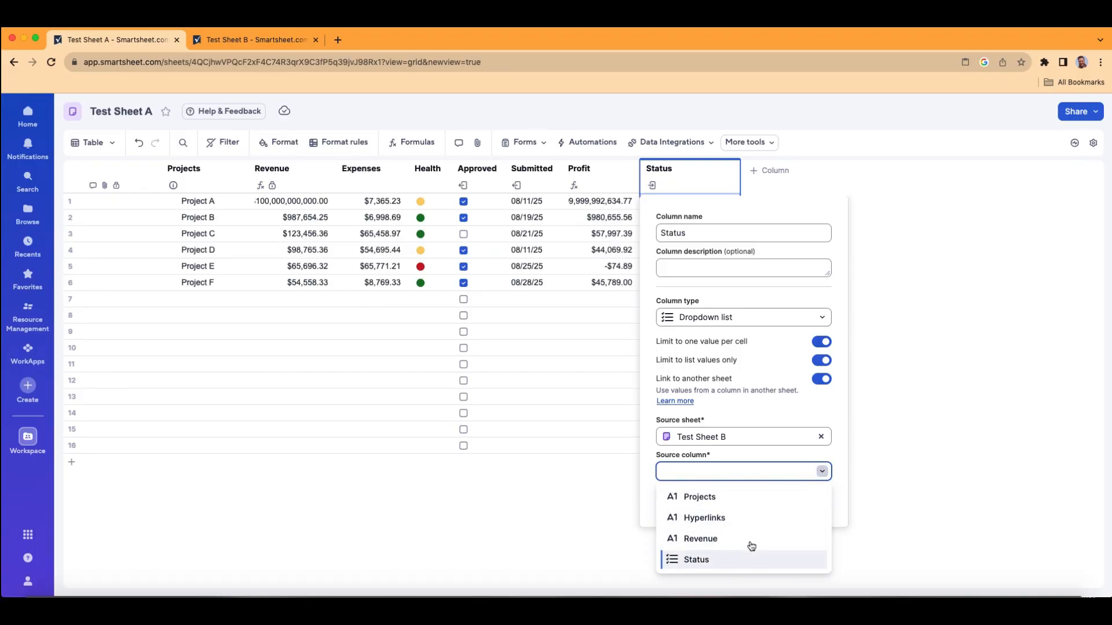
pyautogui.click(292, 38)
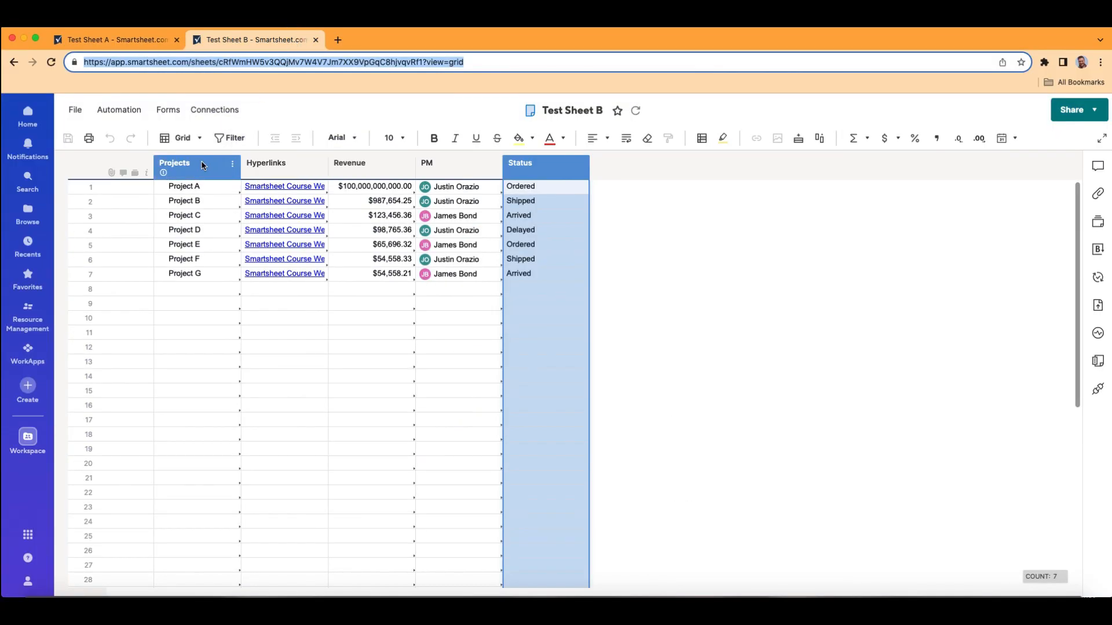
pyautogui.click(123, 40)
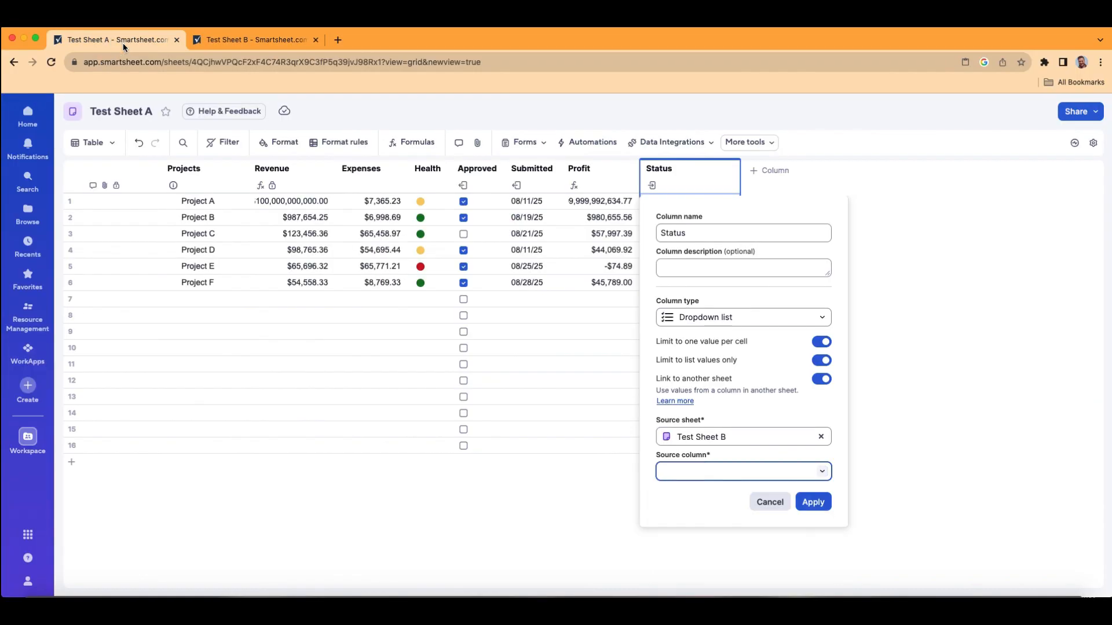
pyautogui.click(822, 471)
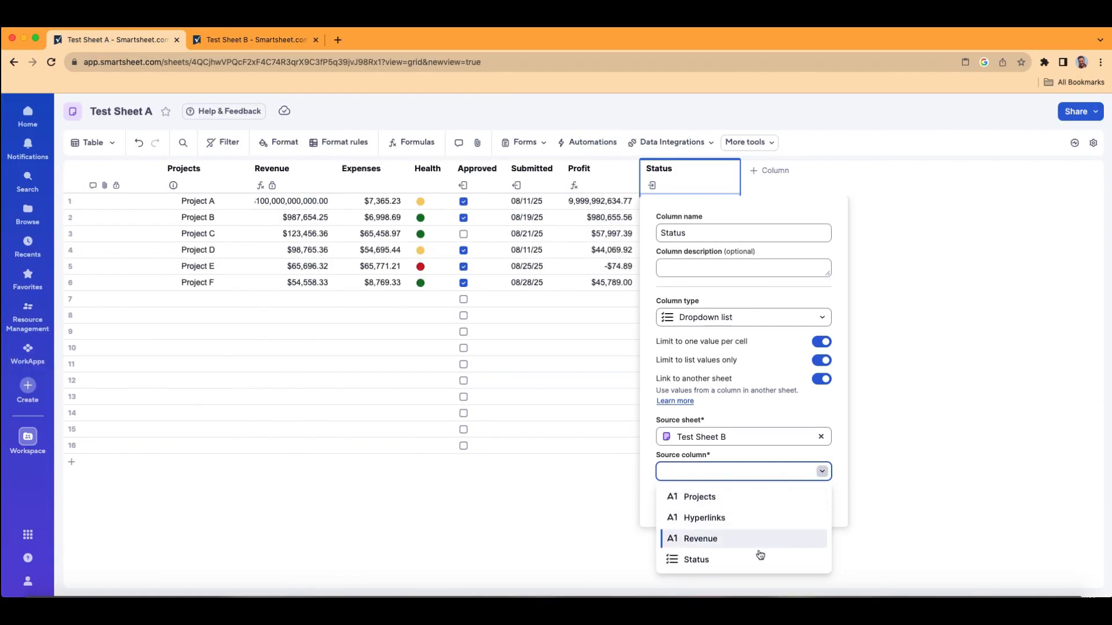
pyautogui.click(736, 562)
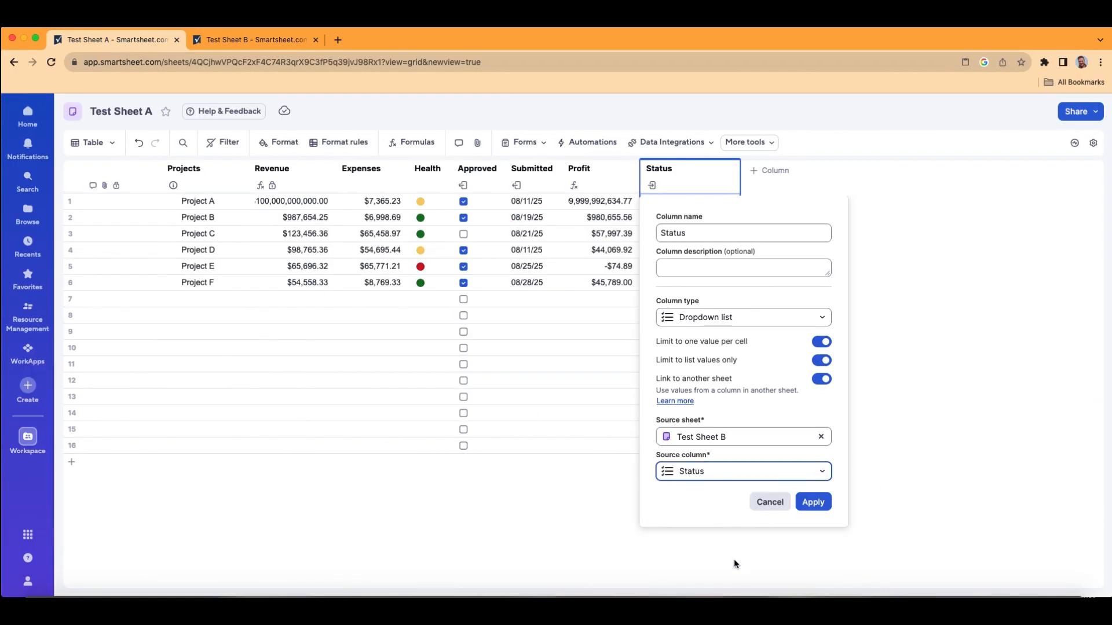
pyautogui.click(255, 40)
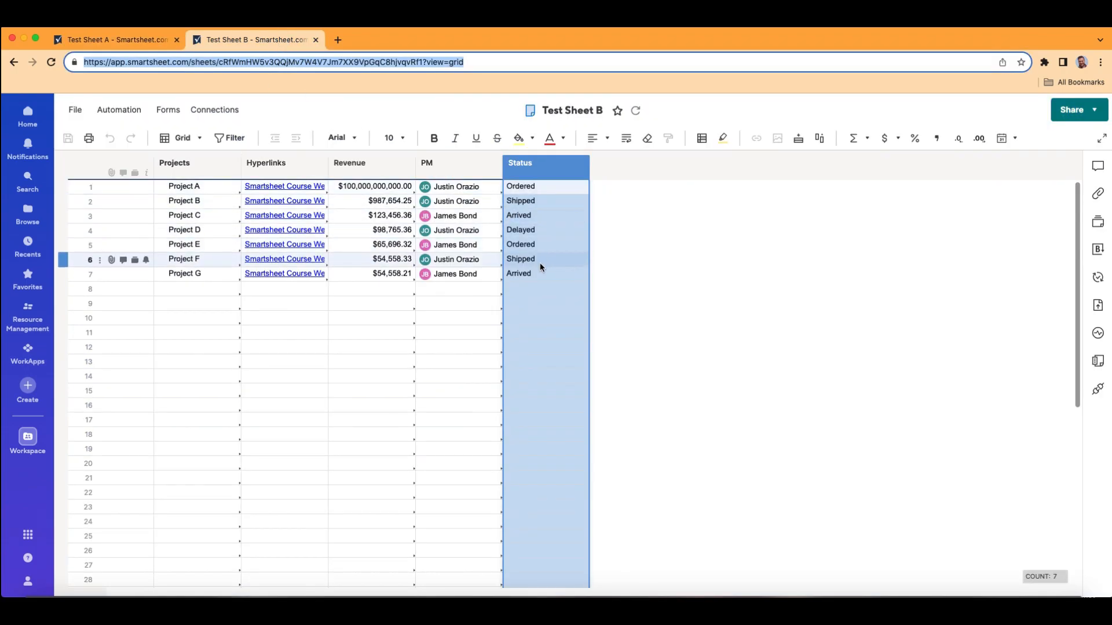
pyautogui.click(153, 40)
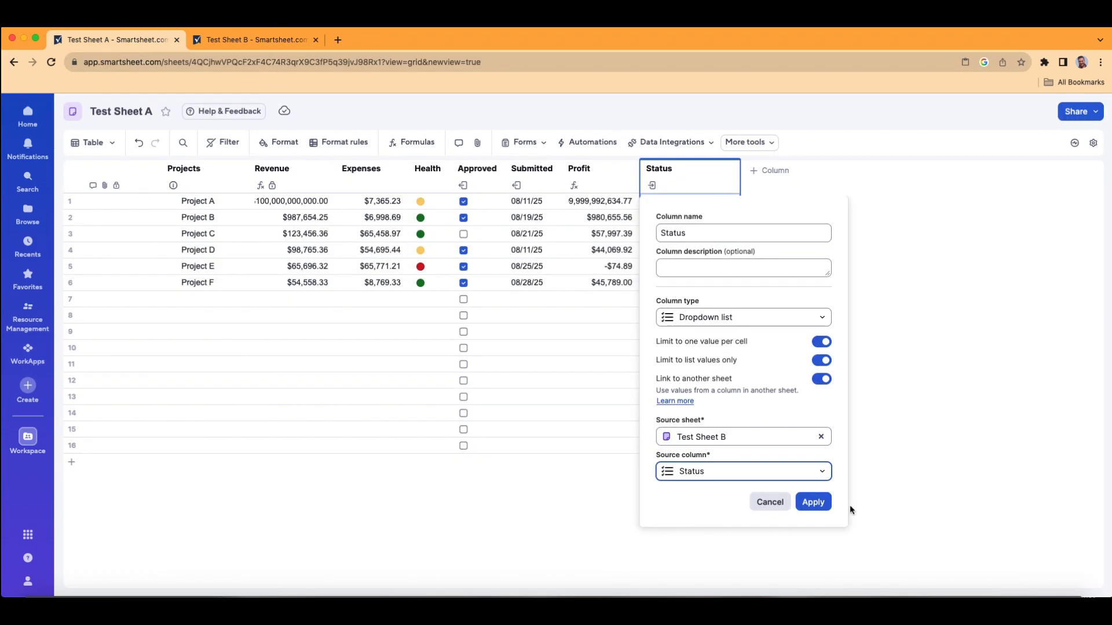
# Step: Apply the linked column properties and check the dropdown options in Project A's Status cell
pyautogui.click(813, 502)
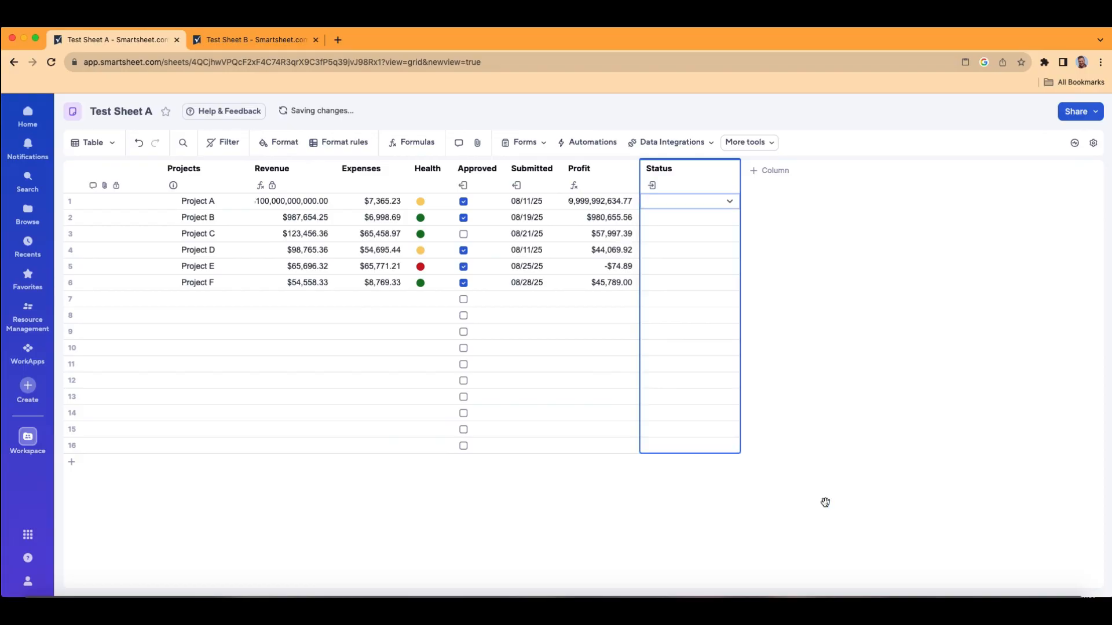
pyautogui.click(730, 203)
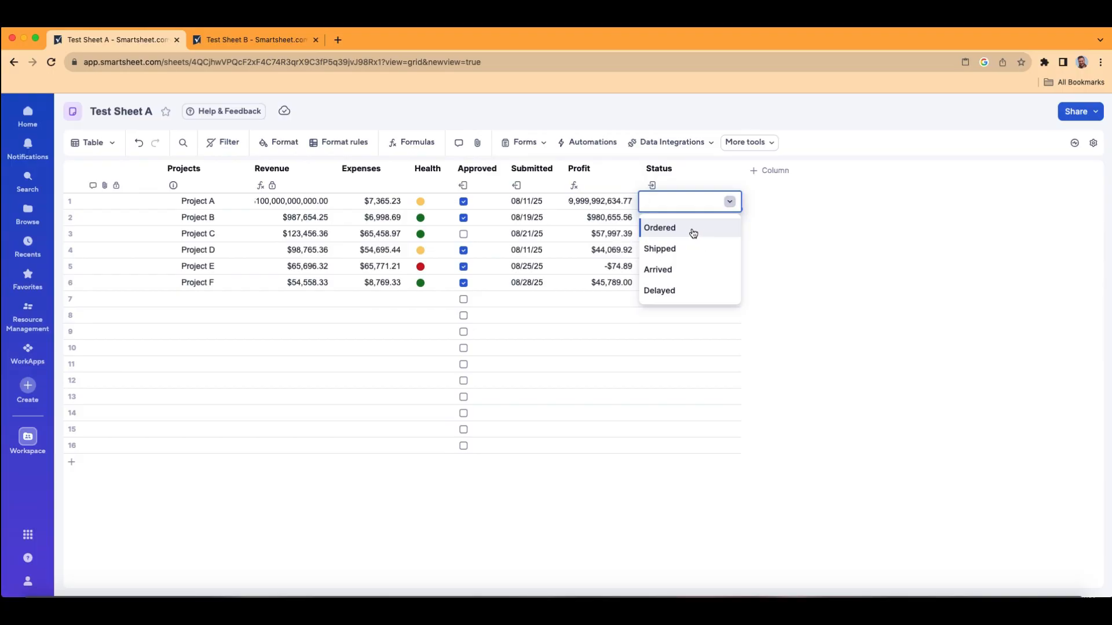
pyautogui.click(832, 267)
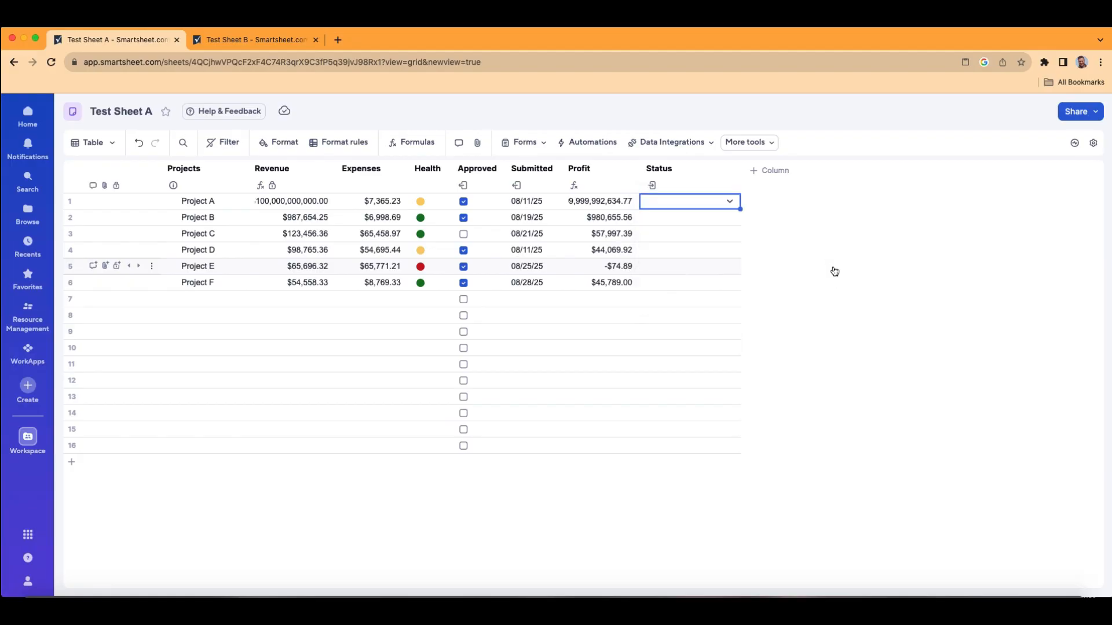
# Step: In Test Sheet B, add Johnny Apple seed to the Status column's dropdown values, save the sheet and reload it
pyautogui.click(254, 38)
pyautogui.doubleClick(539, 168)
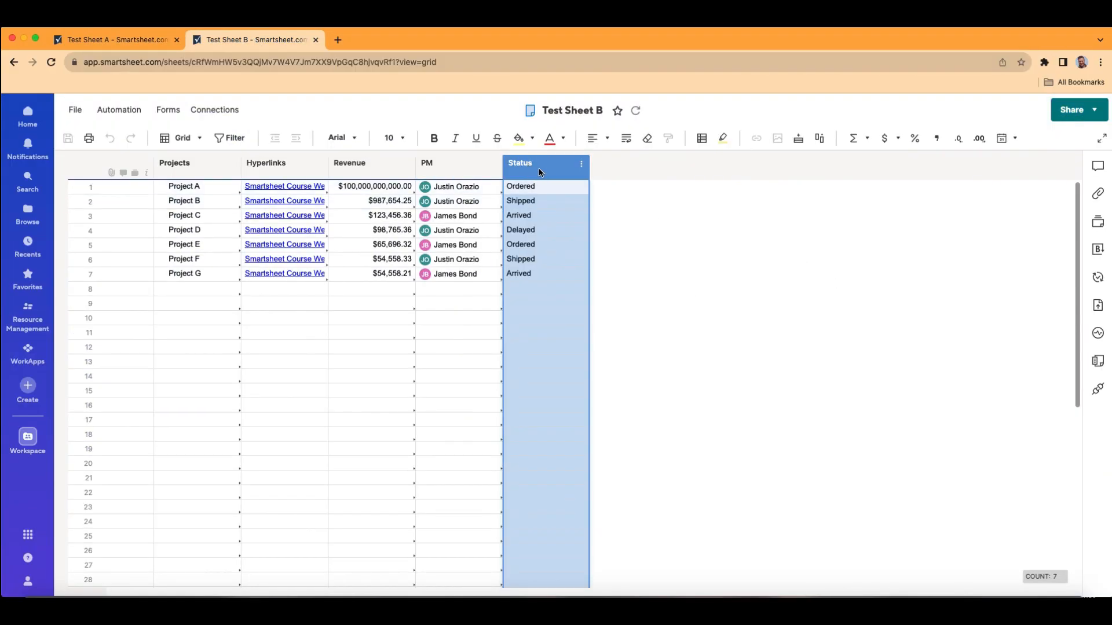
pyautogui.click(566, 388)
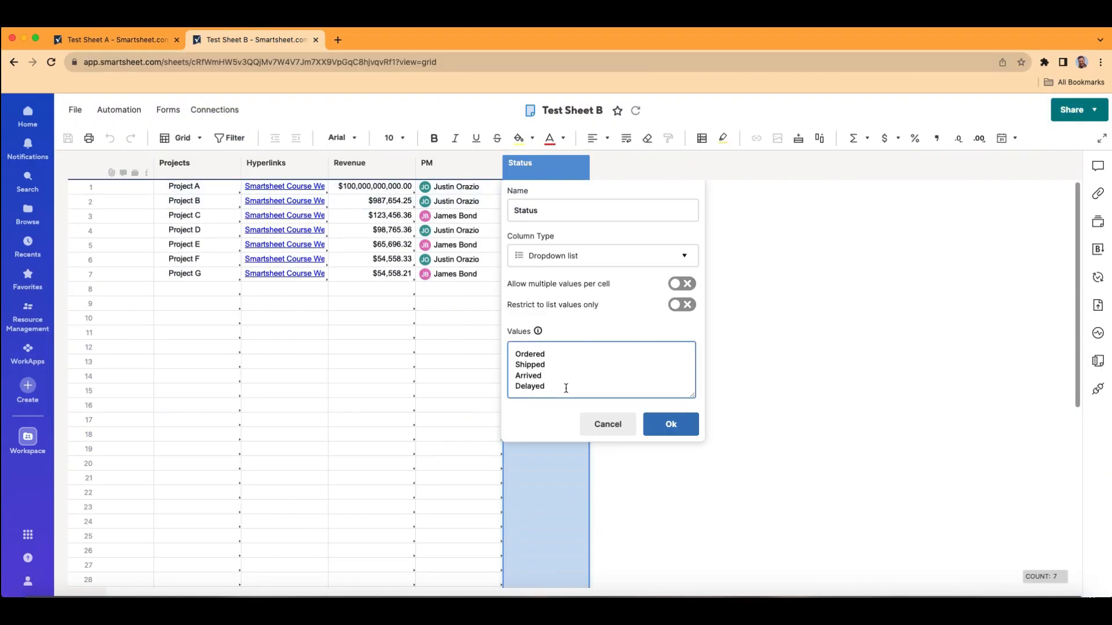
pyautogui.press('Return')
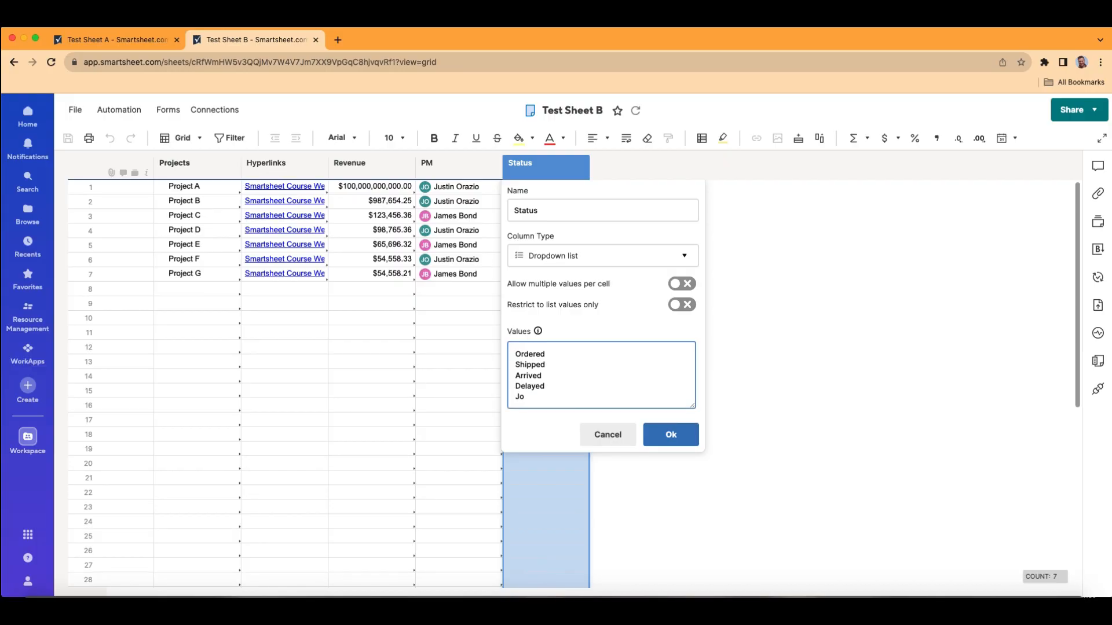
pyautogui.write('Johnny Apple seed')
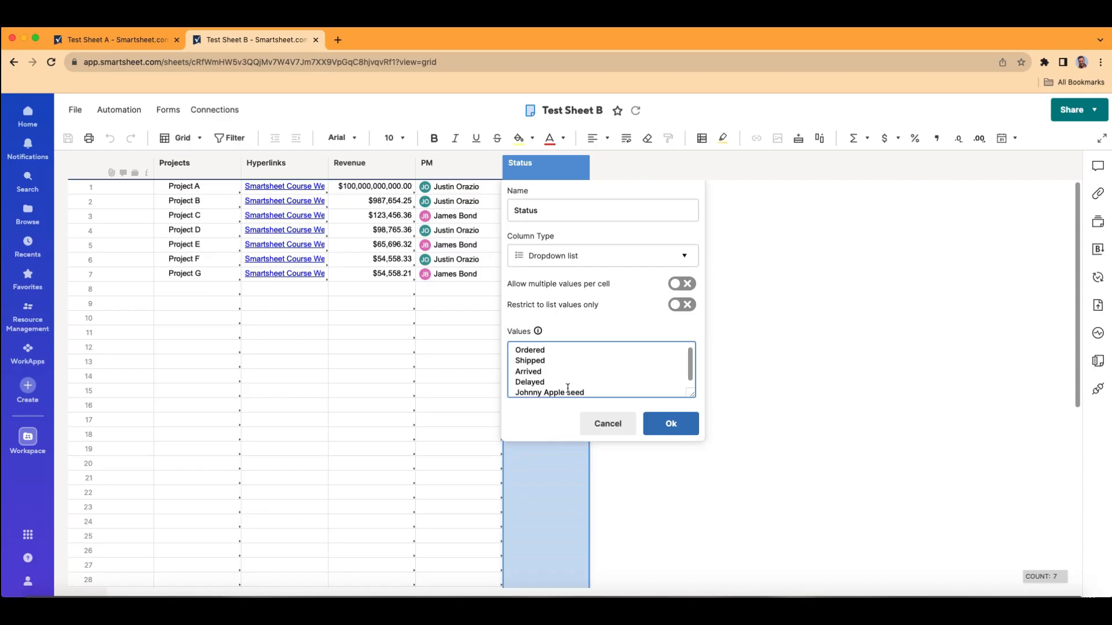
pyautogui.click(660, 428)
pyautogui.click(68, 139)
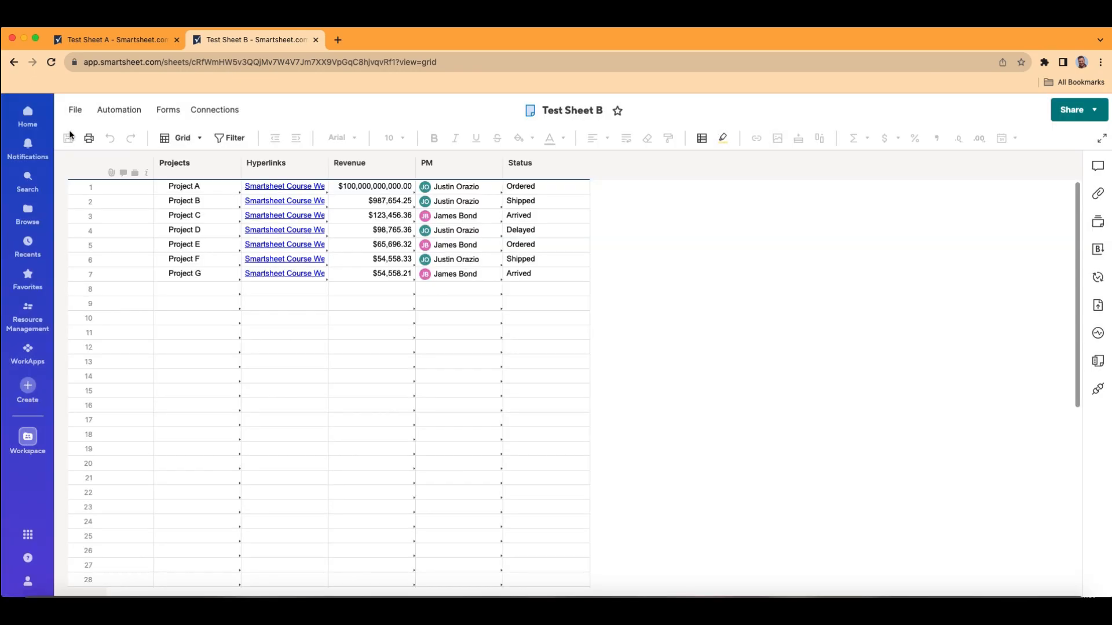
pyautogui.click(51, 62)
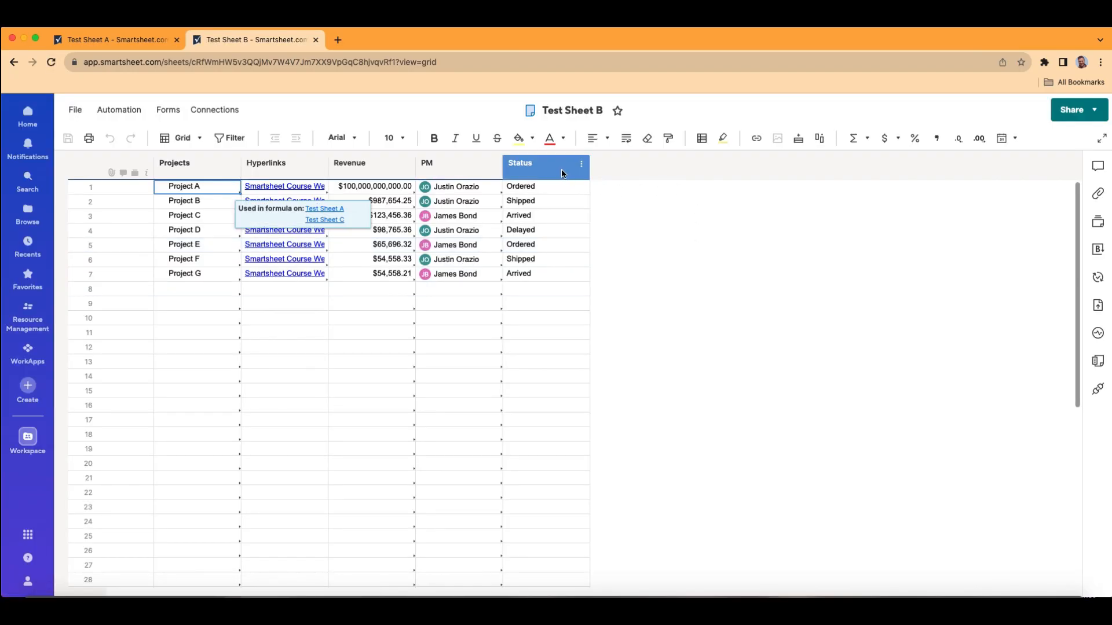
# Step: Recheck the Status column's properties in Test Sheet B, set Project G's Status to Johnny Apple seed and save the sheet
pyautogui.doubleClick(562, 169)
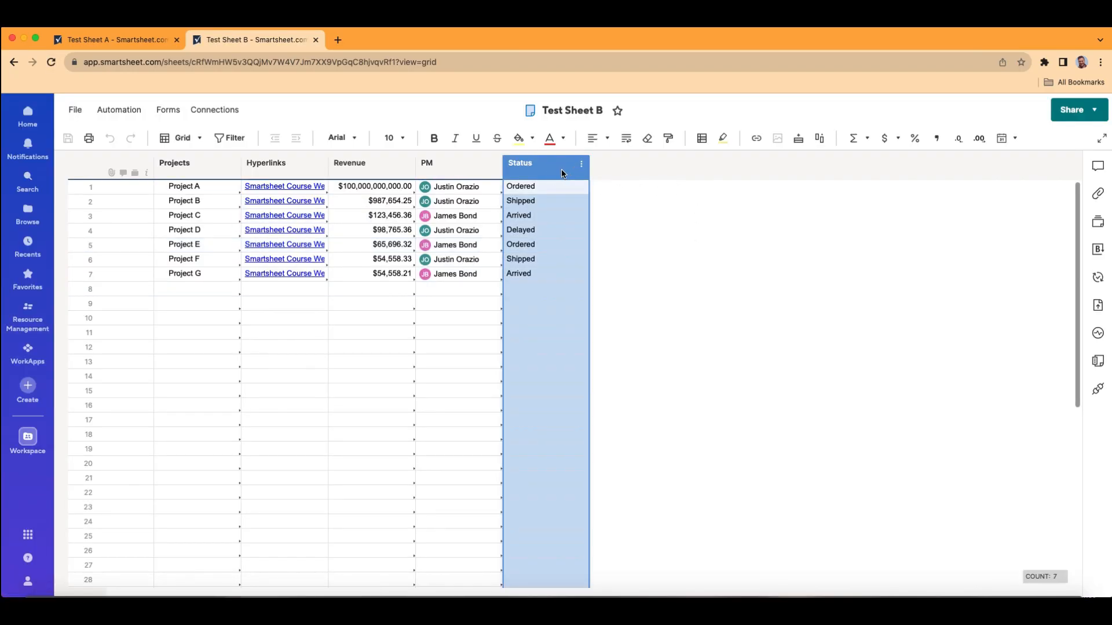
pyautogui.click(670, 435)
pyautogui.click(571, 272)
pyautogui.click(581, 274)
pyautogui.click(565, 329)
pyautogui.click(544, 347)
pyautogui.click(75, 142)
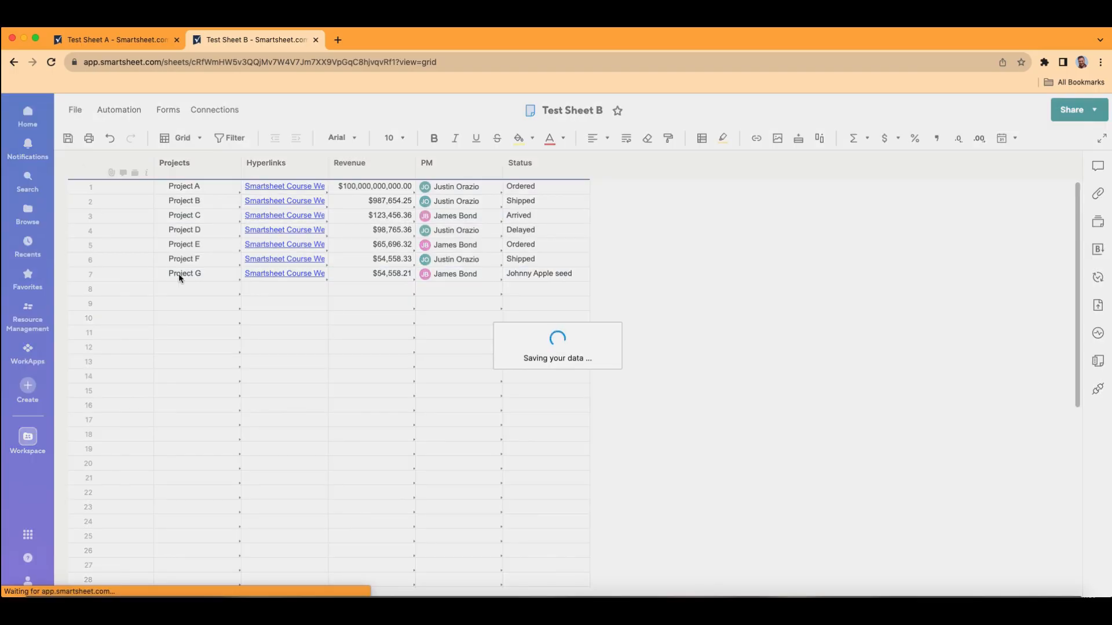
# Step: Return to Test Sheet A and check the dropdown options in Project A's Status cell
pyautogui.click(110, 41)
pyautogui.click(729, 204)
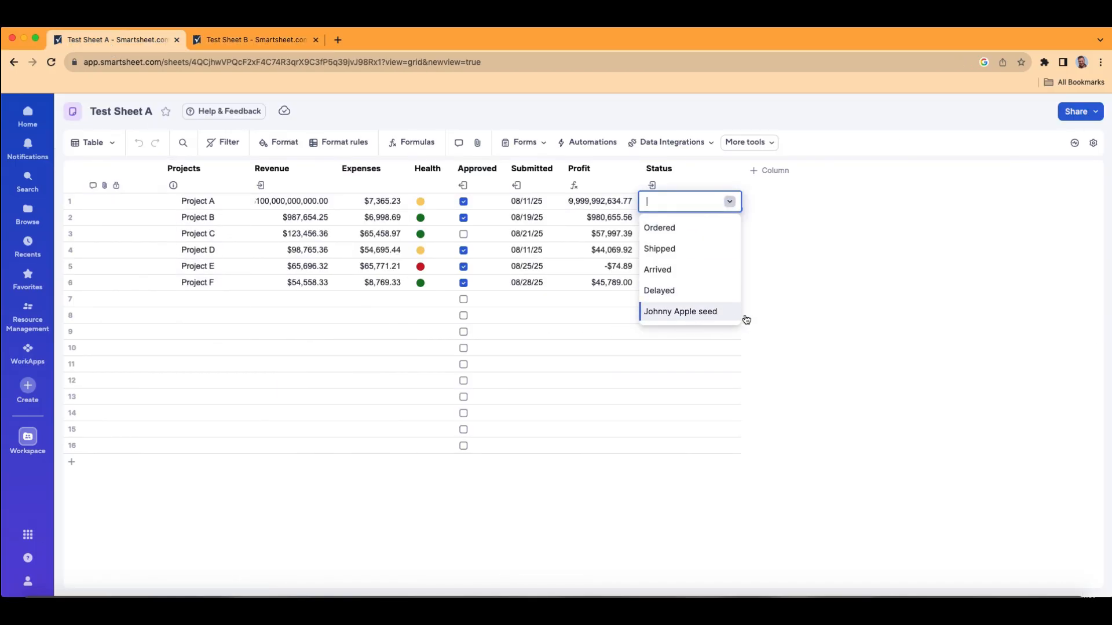
pyautogui.click(814, 308)
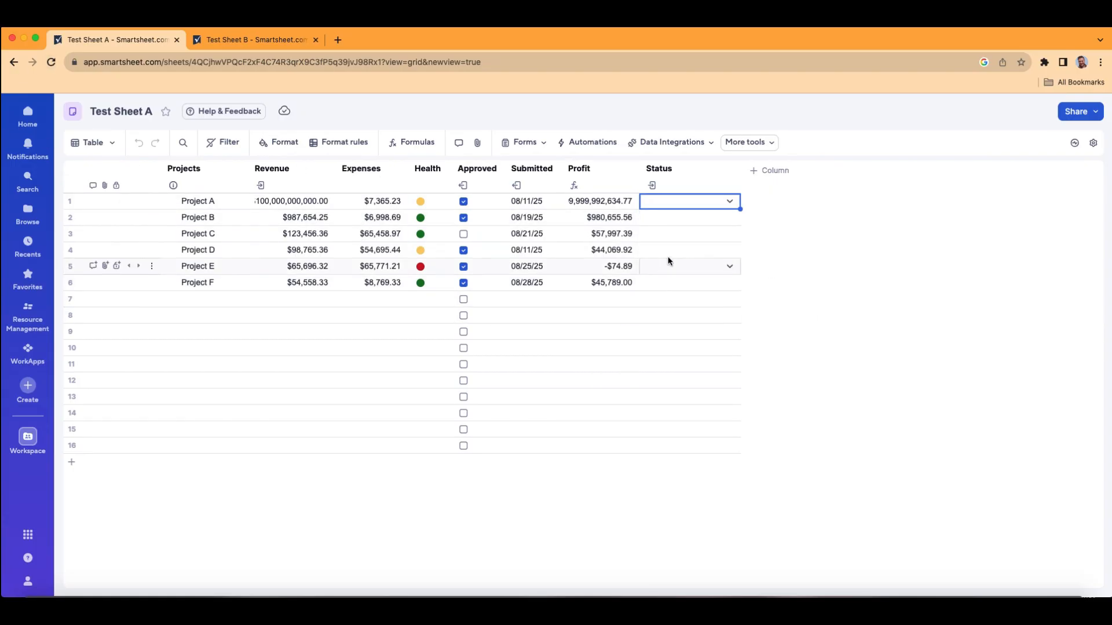
pyautogui.click(728, 203)
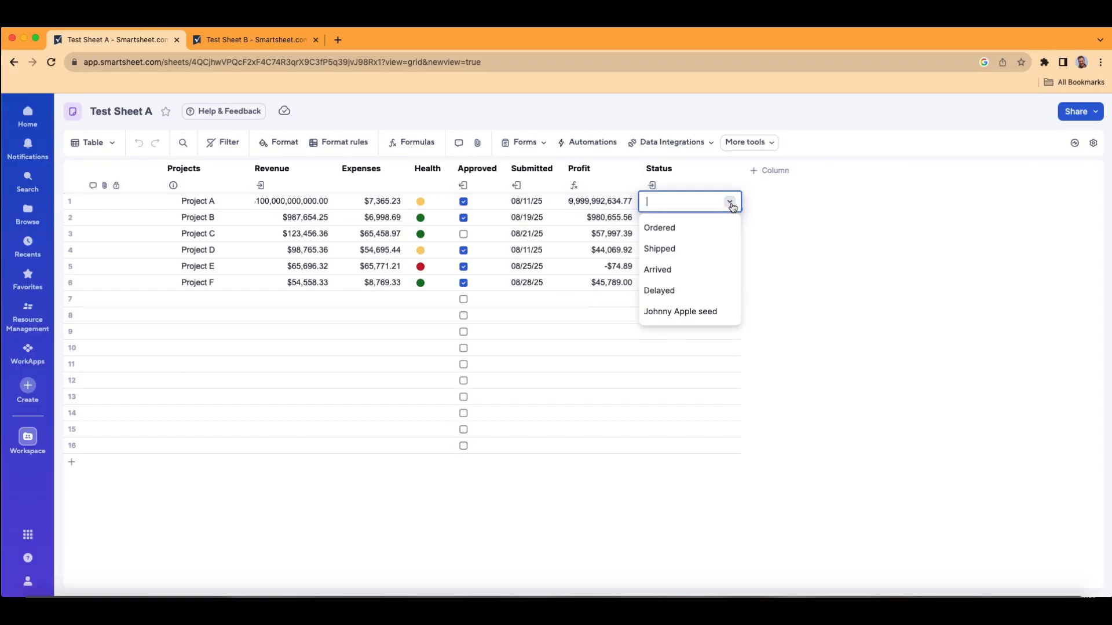
pyautogui.click(843, 280)
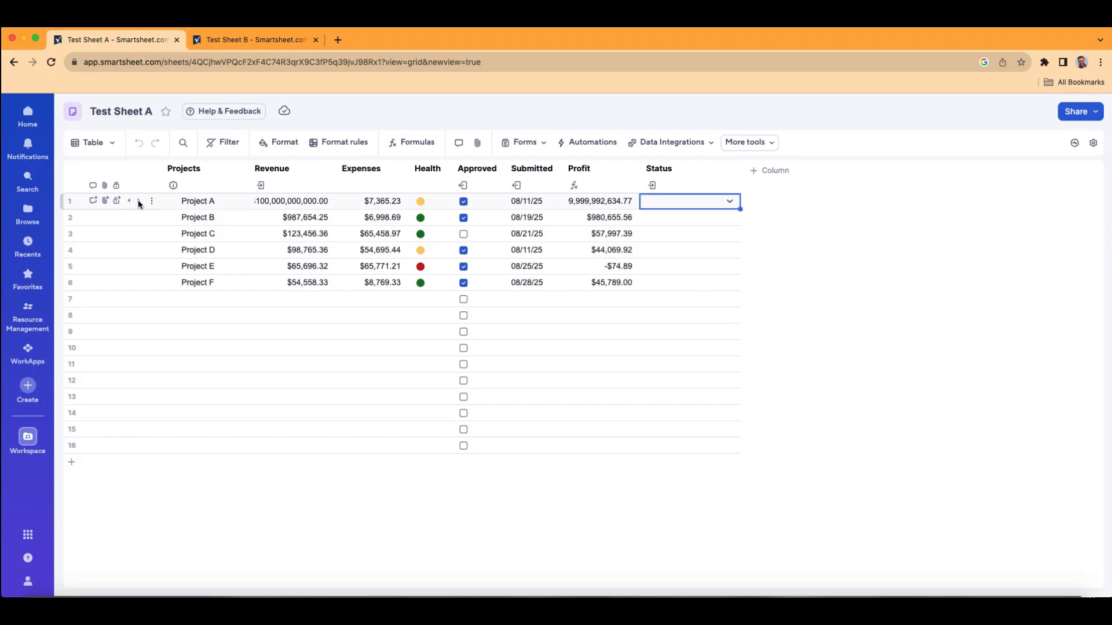
# Step: Open the item details of the Project A row, copy the row's link and close the details
pyautogui.rightClick(138, 200)
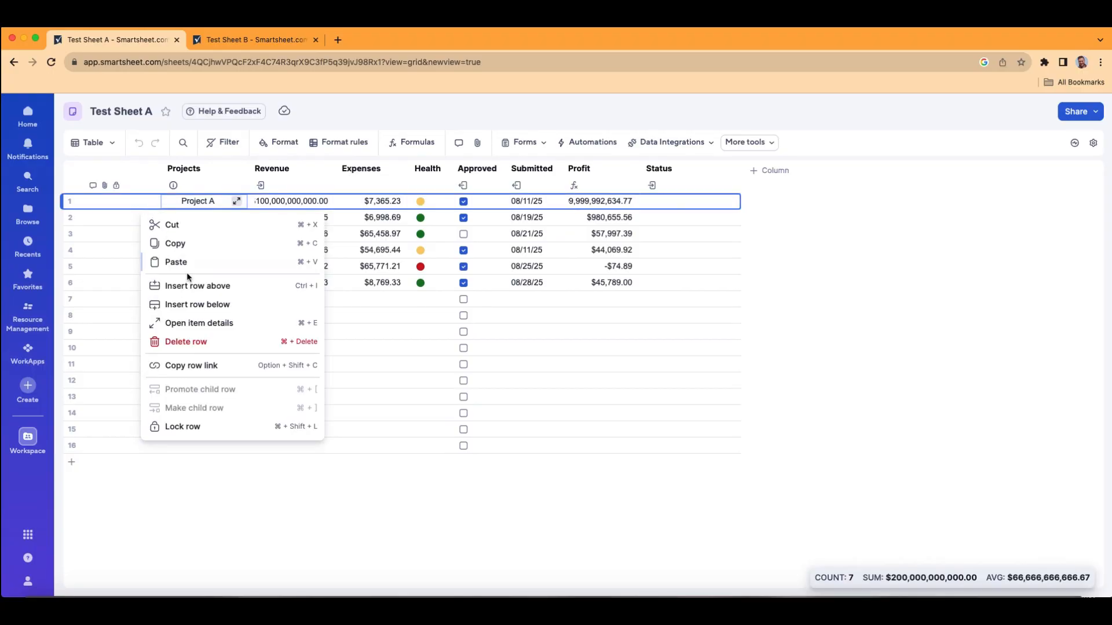
pyautogui.click(224, 330)
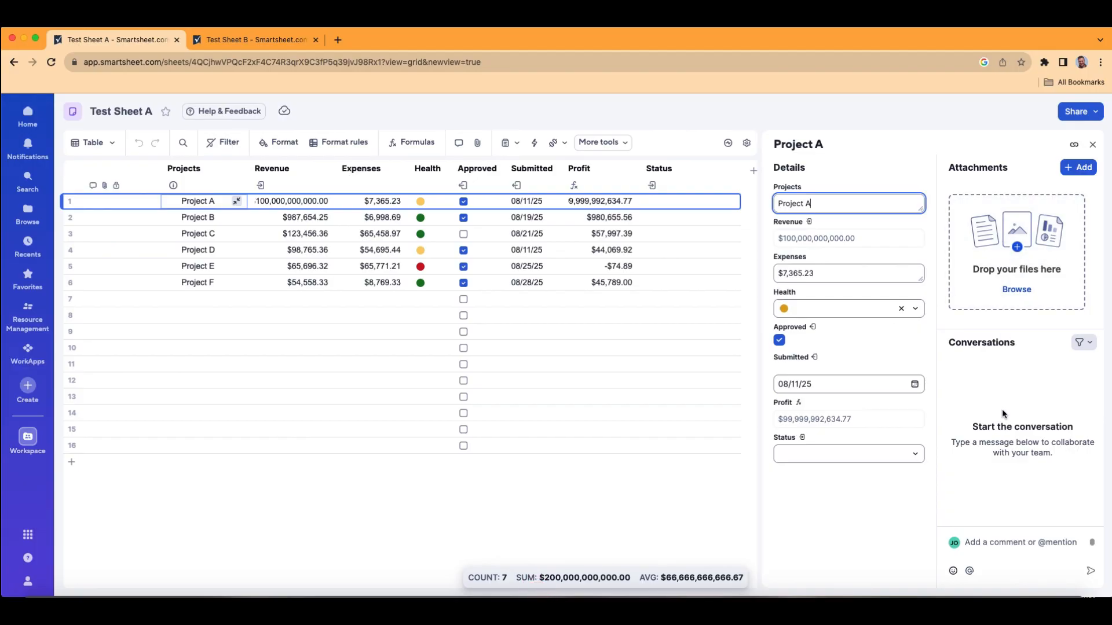
pyautogui.click(1074, 145)
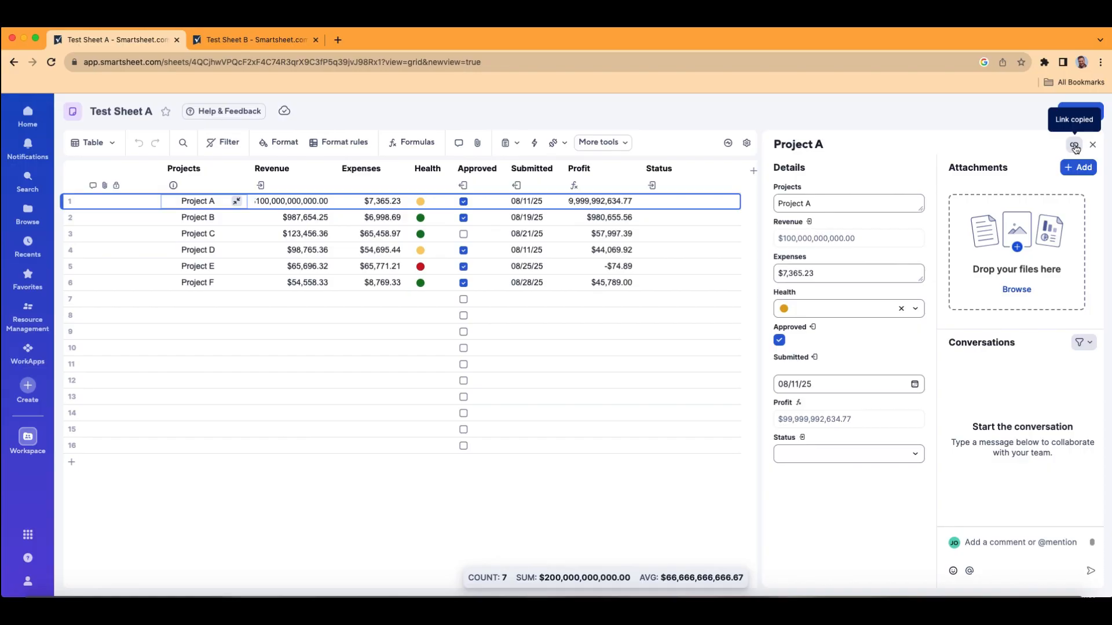
pyautogui.click(1093, 144)
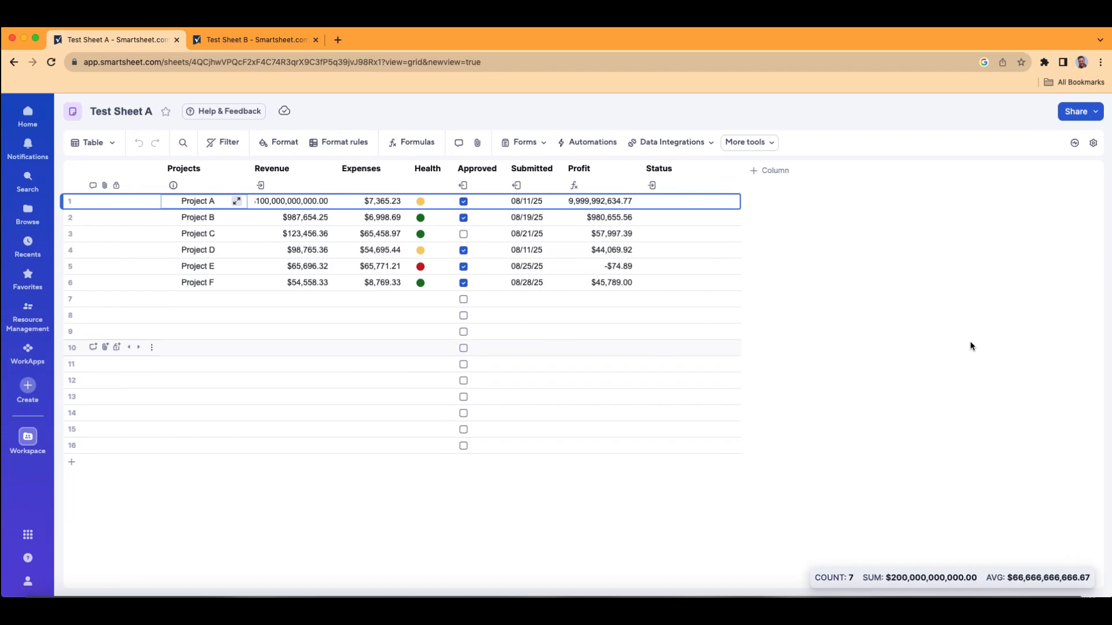
# Step: Select the Profit, Submitted and Projects cells of rows 1 to 6 in turn to view each range's summary
pyautogui.click(724, 266)
pyautogui.click(613, 202)
pyautogui.moveTo(613, 202); pyautogui.dragTo(611, 285)
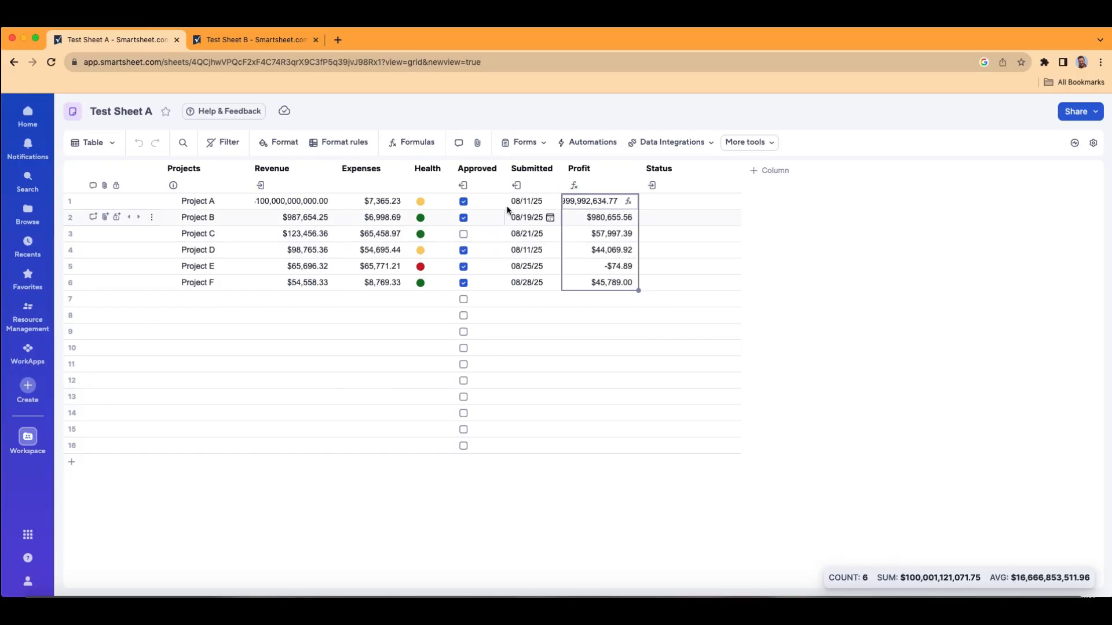
pyautogui.moveTo(514, 203); pyautogui.dragTo(524, 284)
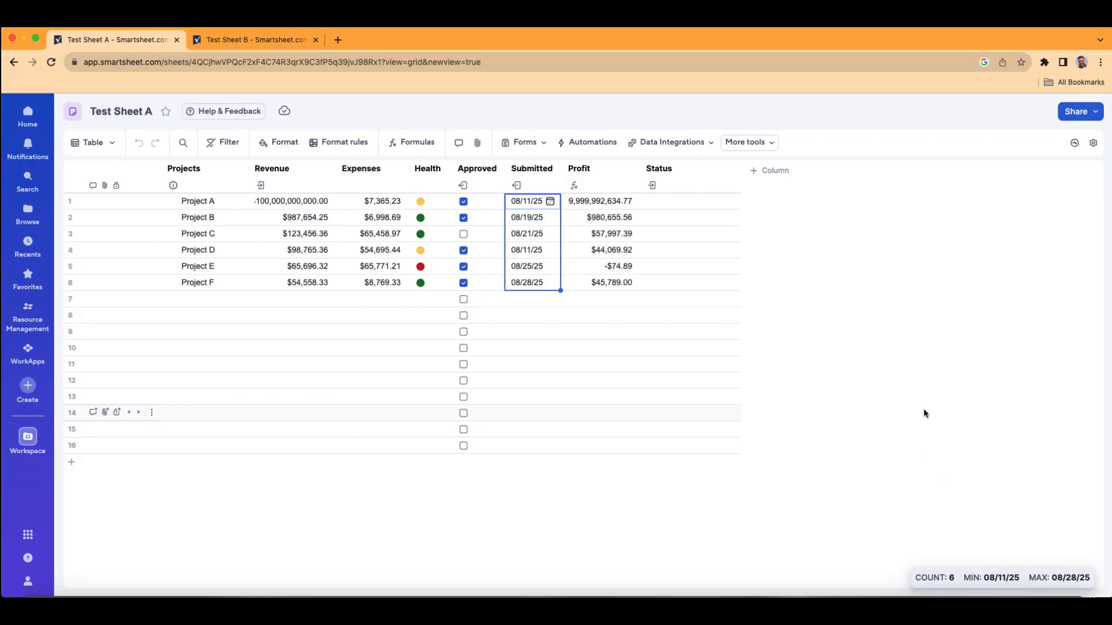
pyautogui.moveTo(200, 201); pyautogui.dragTo(202, 286)
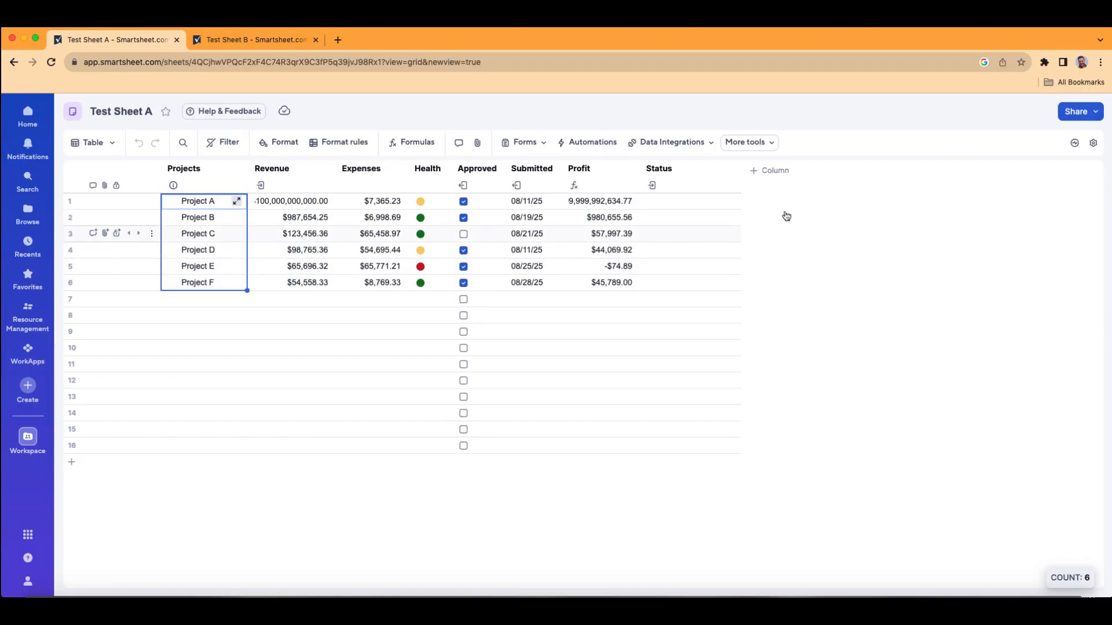
# Step: Add a Text/Number column named Hyperlink after the Status column
pyautogui.click(774, 171)
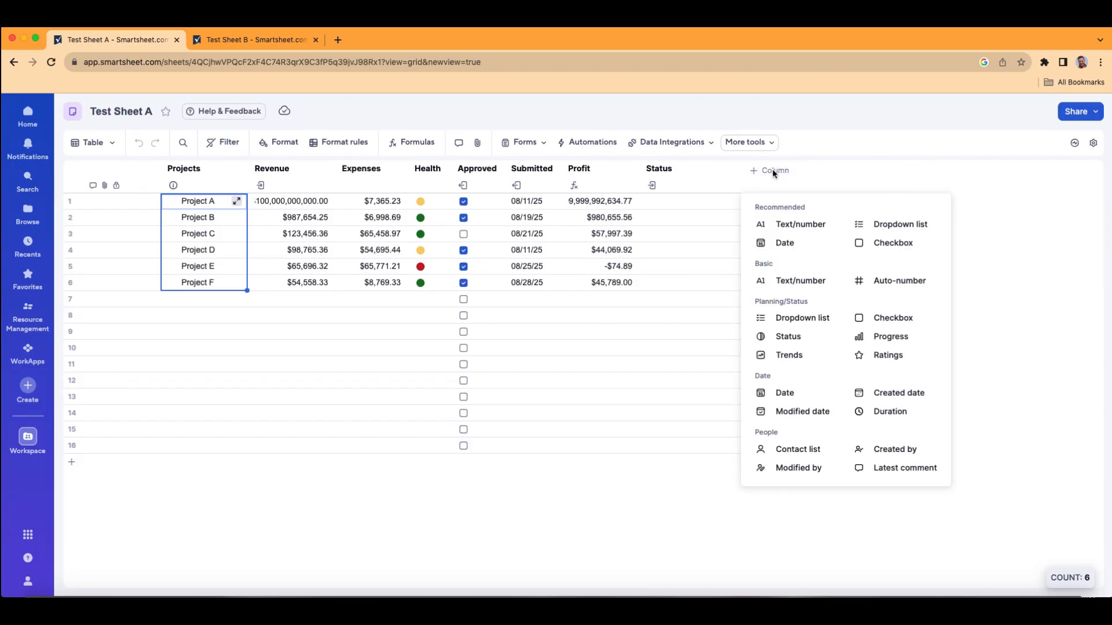
pyautogui.click(812, 230)
pyautogui.write('Hyop')
pyautogui.press('BackSpace')
pyautogui.press('BackSpace')
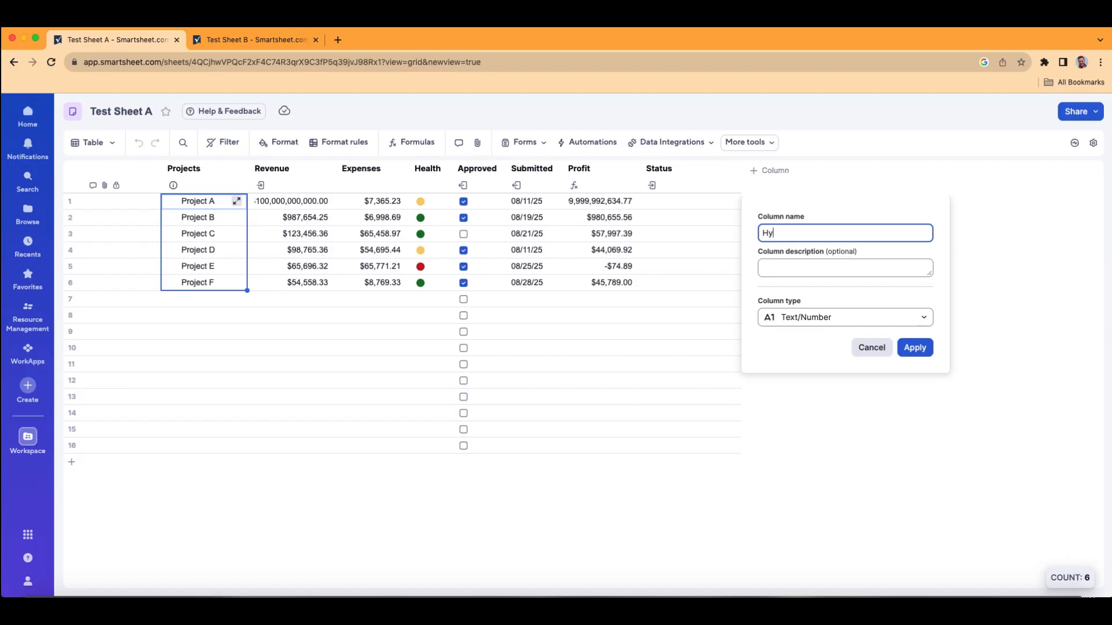
pyautogui.write('o')
pyautogui.press('BackSpace')
pyautogui.write('perlink')
pyautogui.click(915, 348)
# Step: Enter Smartsheet Training Website in Project A's Hyperlink cell and widen the column to fit the text
pyautogui.click(772, 202)
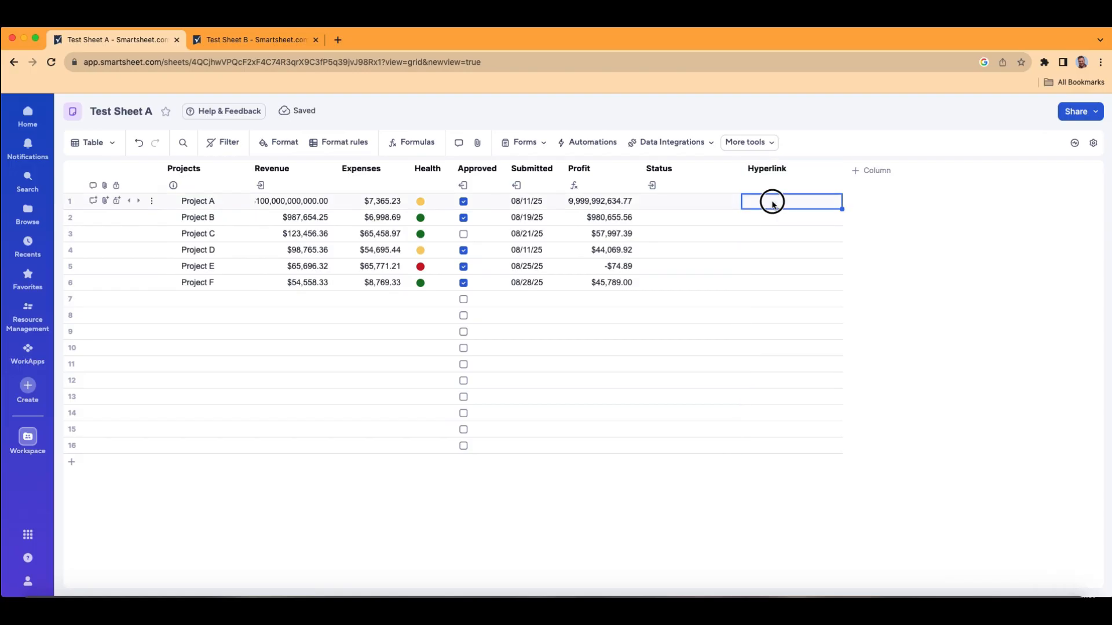
pyautogui.click(772, 202)
pyautogui.write('Sma')
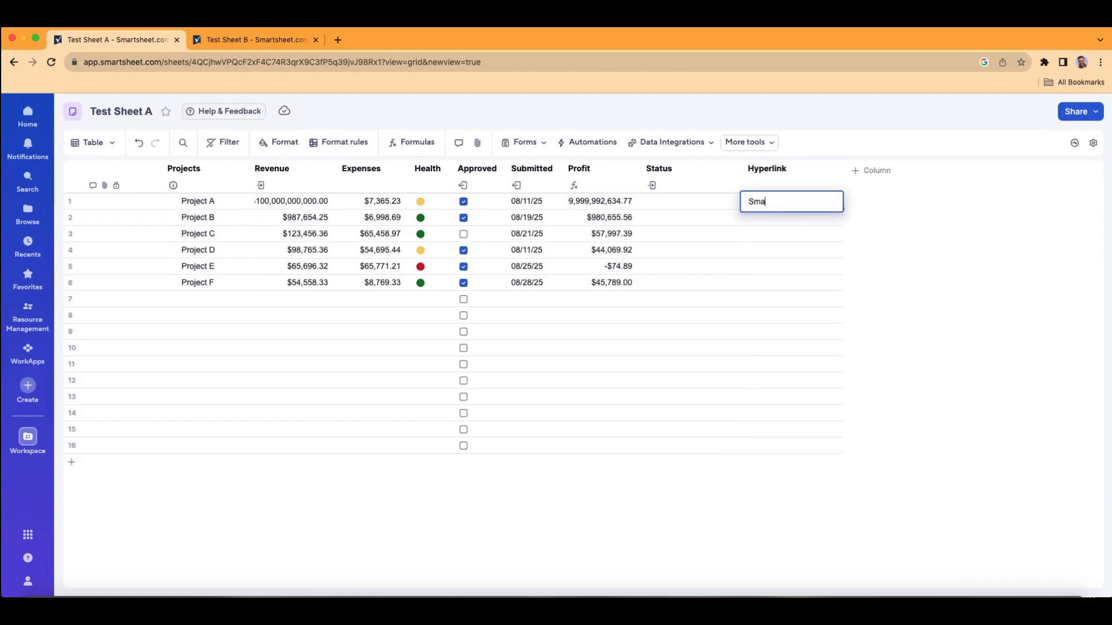
pyautogui.write('rtsheet Training Website')
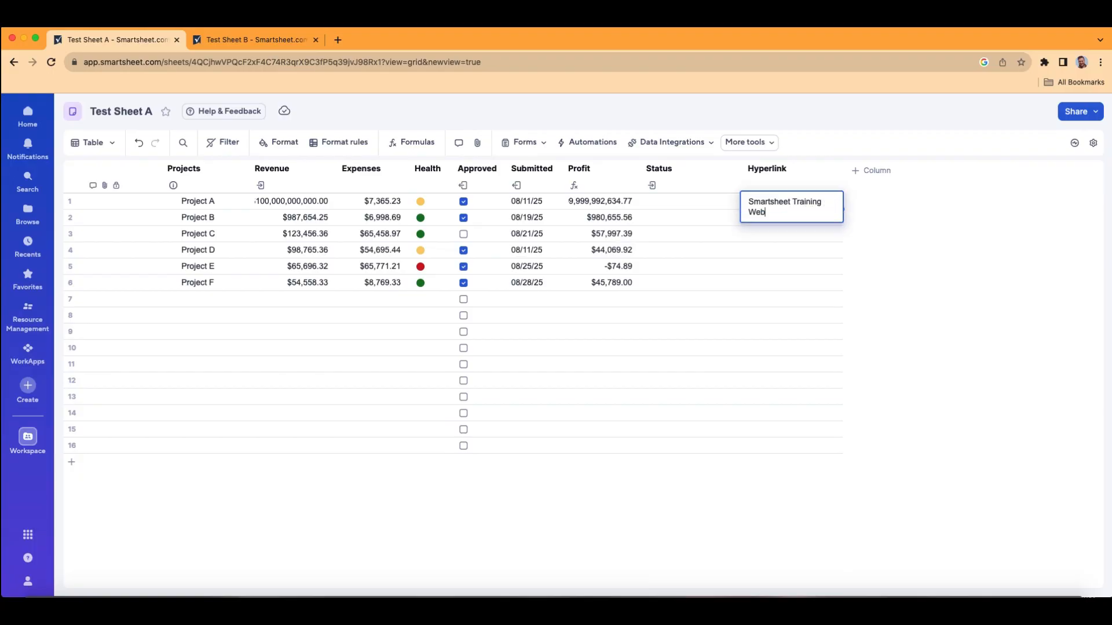
pyautogui.press('Return')
pyautogui.click(767, 168)
# Step: Open the copied training website address in a new browser tab and look through its home page
pyautogui.click(337, 39)
pyautogui.press('super+v')
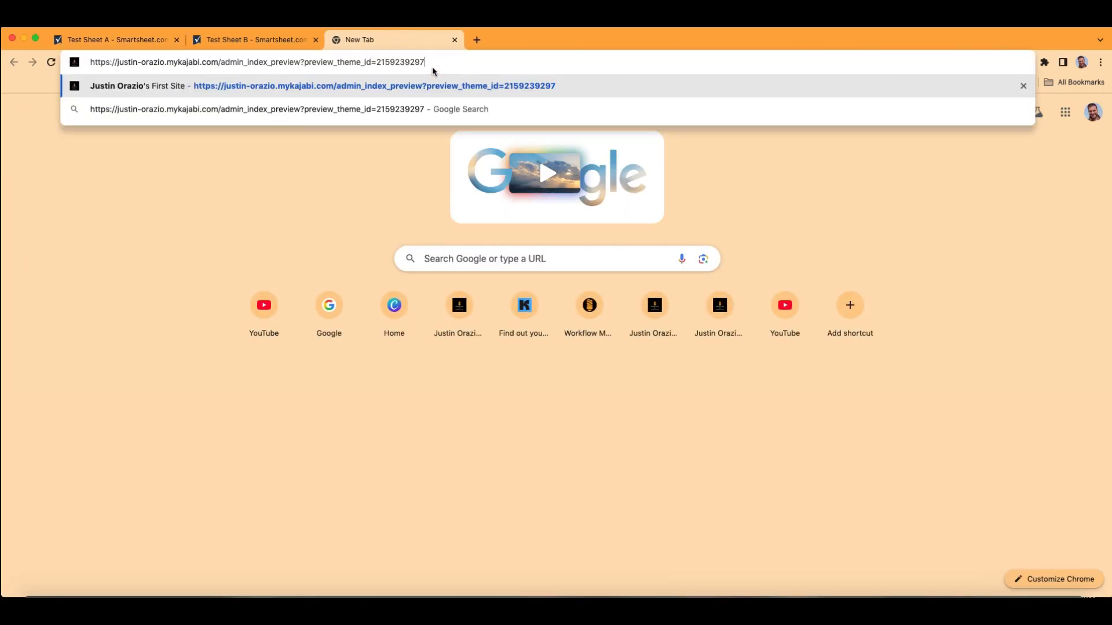
pyautogui.press('Return')
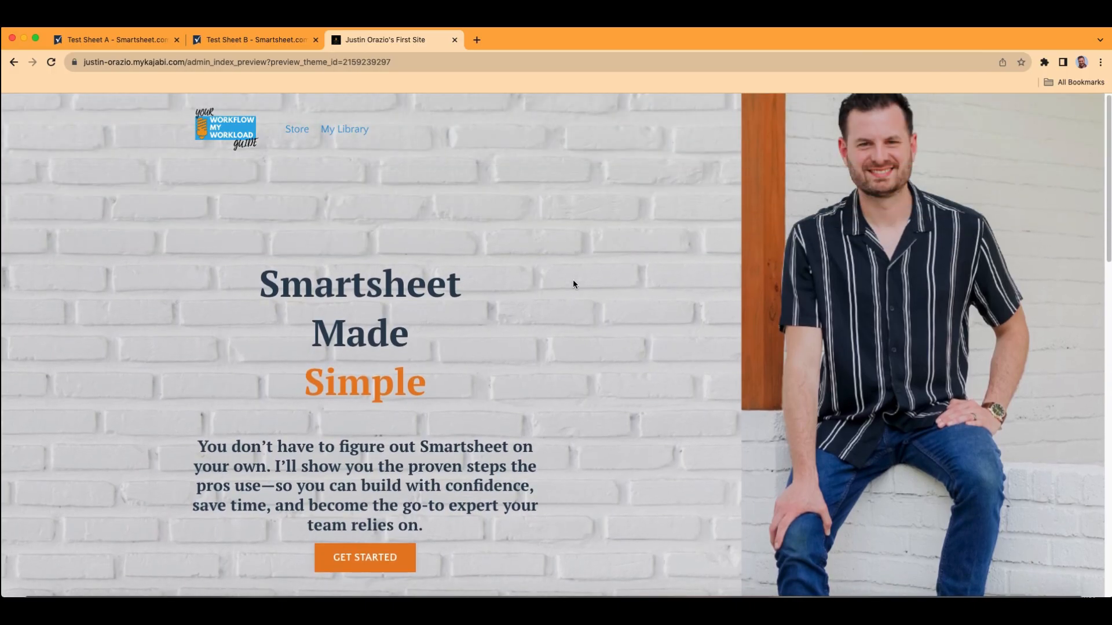
pyautogui.scroll(-6, 572, 283)
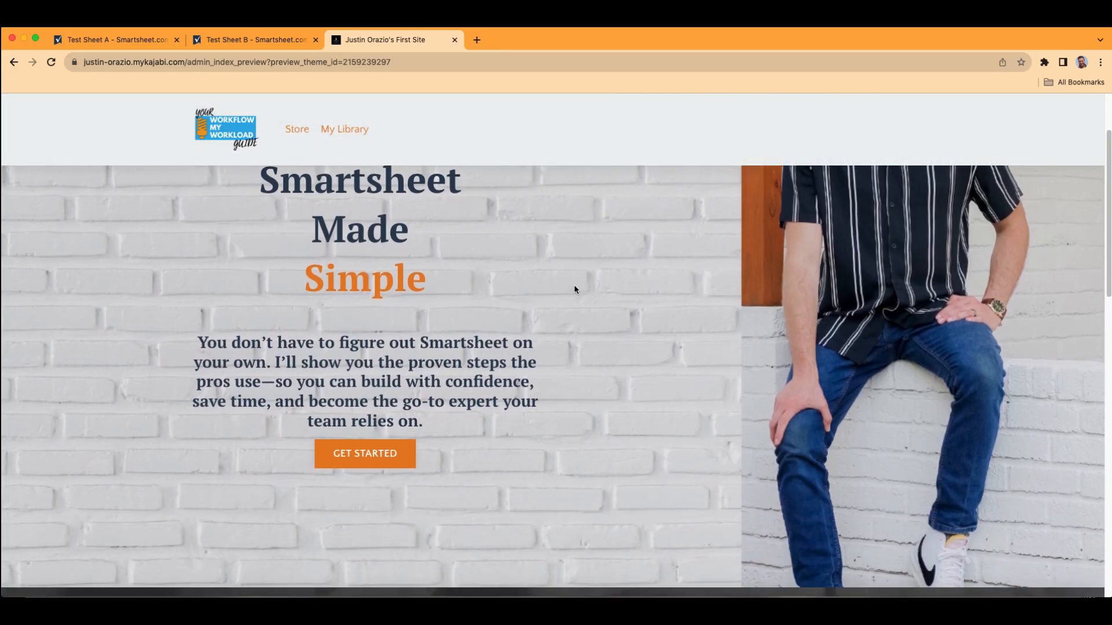
pyautogui.scroll(-8, 573, 289)
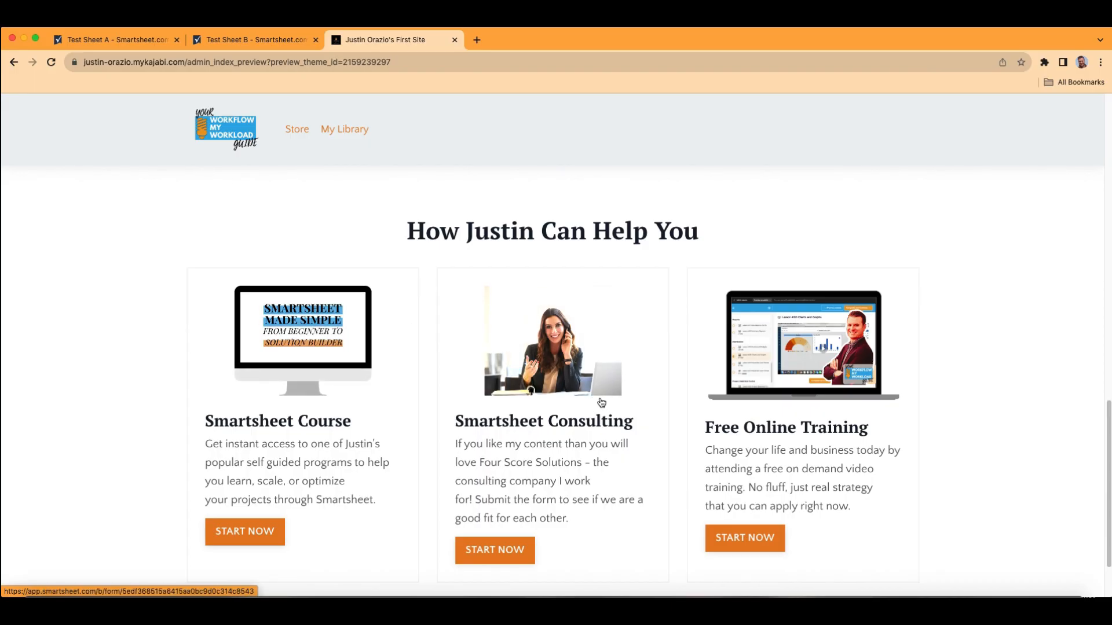
pyautogui.scroll(-2, 635, 435)
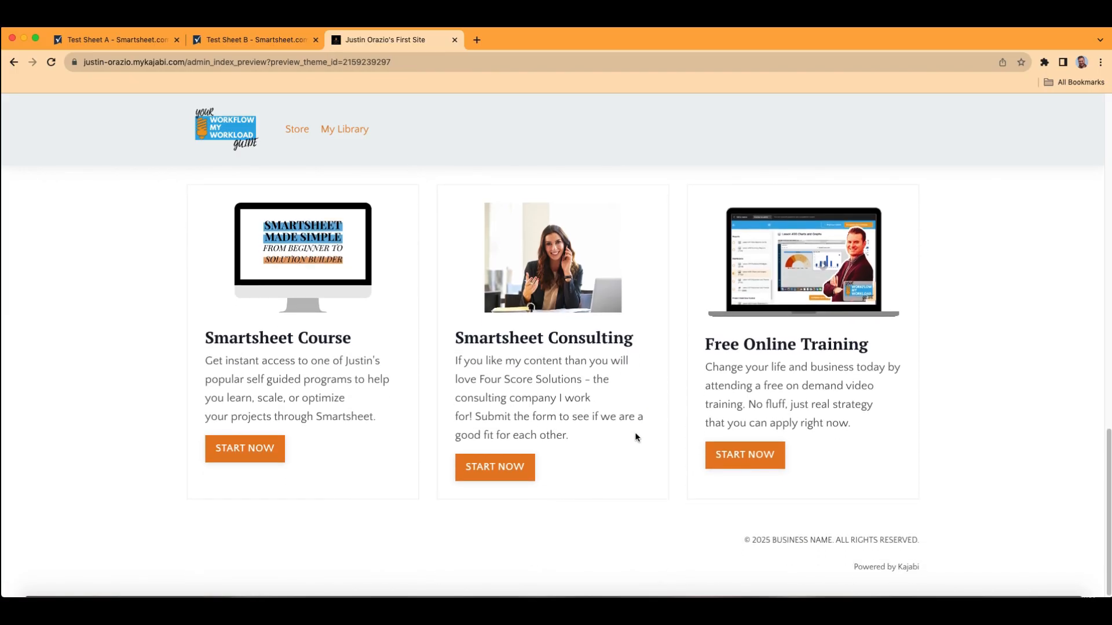
pyautogui.scroll(8, 637, 439)
pyautogui.scroll(10, 637, 438)
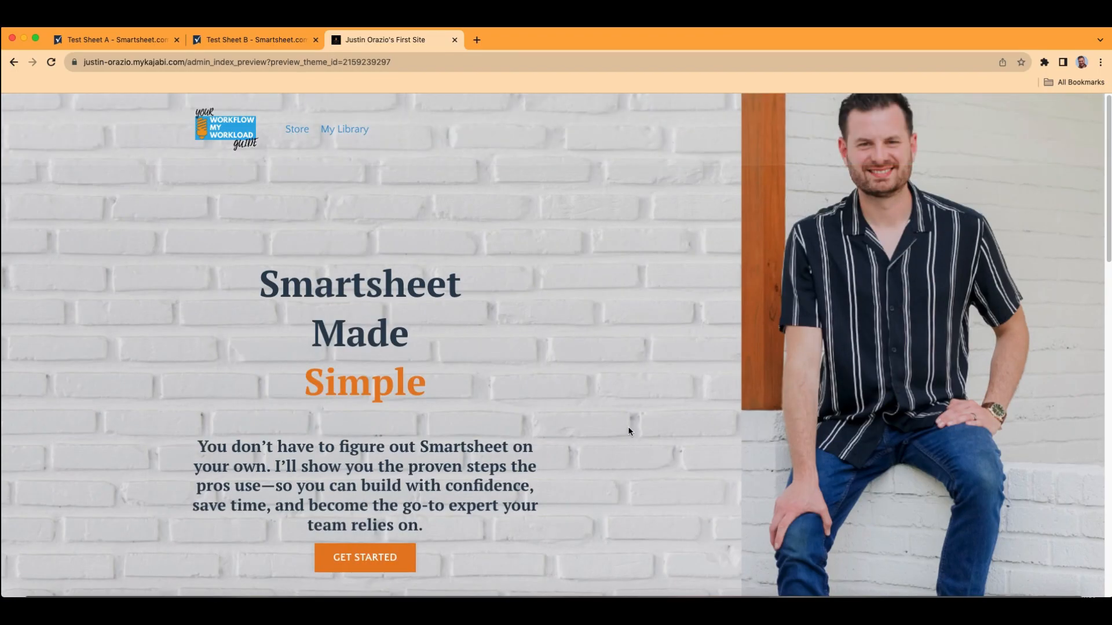
# Step: Copy the training website's full web address and return to Test Sheet A
pyautogui.doubleClick(441, 64)
pyautogui.click(440, 64)
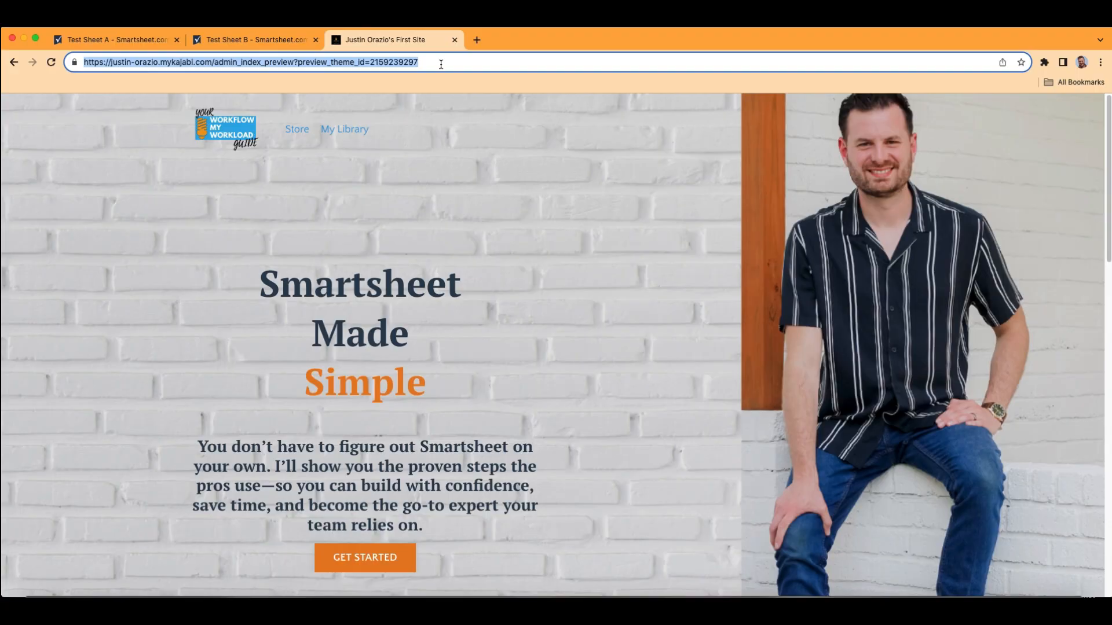
pyautogui.click(255, 39)
pyautogui.click(139, 40)
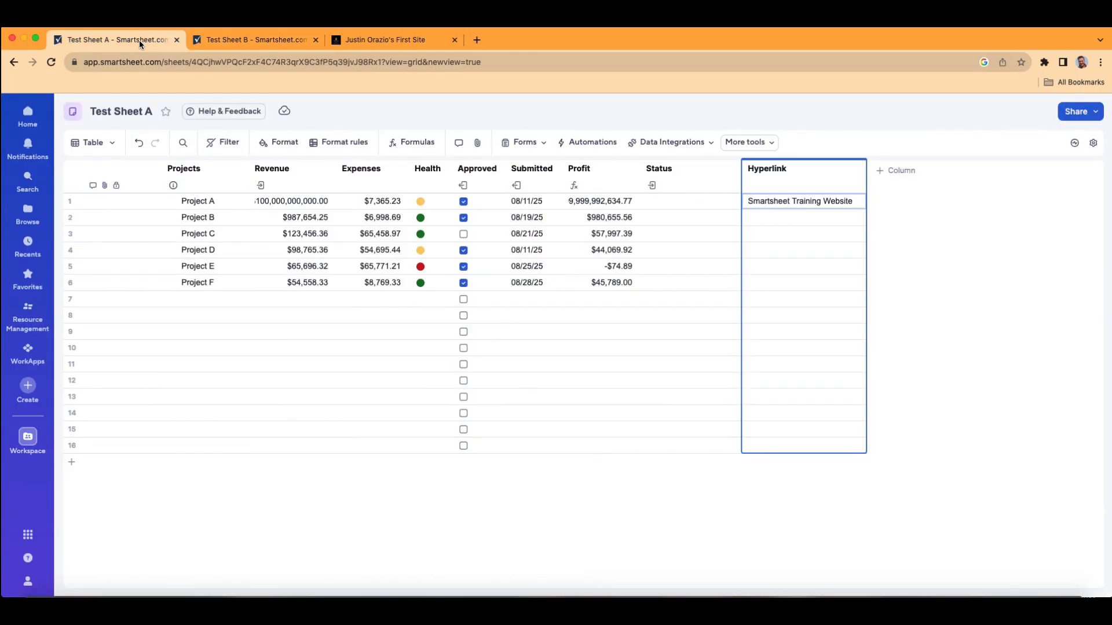
# Step: Add a hyperlink to Project A's Smartsheet Training Website cell, using the copied website address as the link
pyautogui.click(803, 203)
pyautogui.rightClick(803, 204)
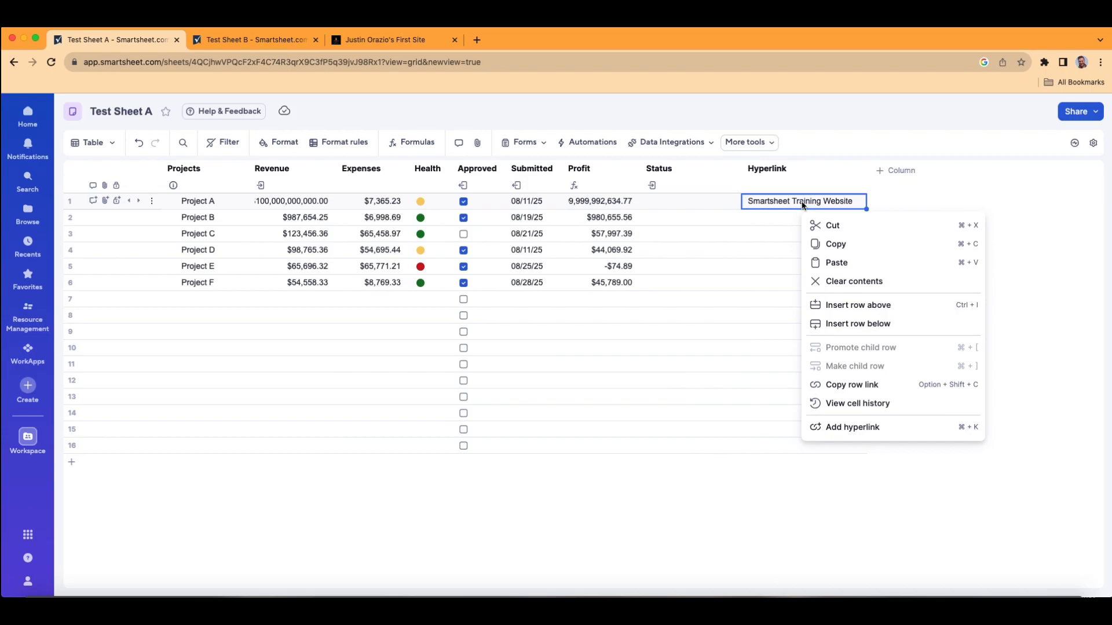
pyautogui.click(876, 431)
pyautogui.click(831, 275)
pyautogui.press('super+v')
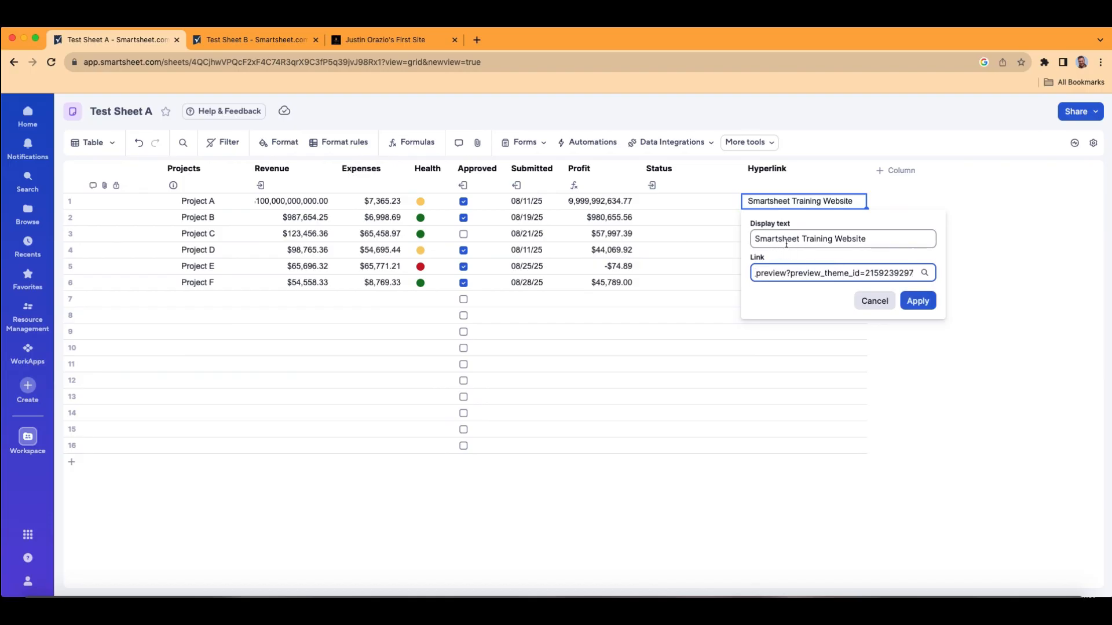
pyautogui.click(926, 306)
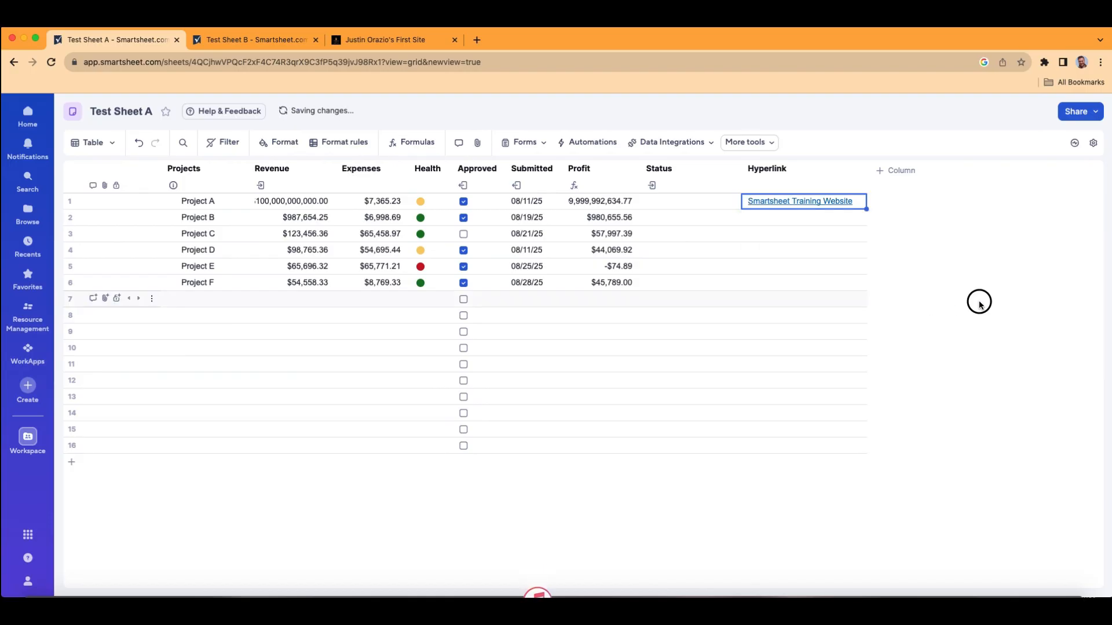